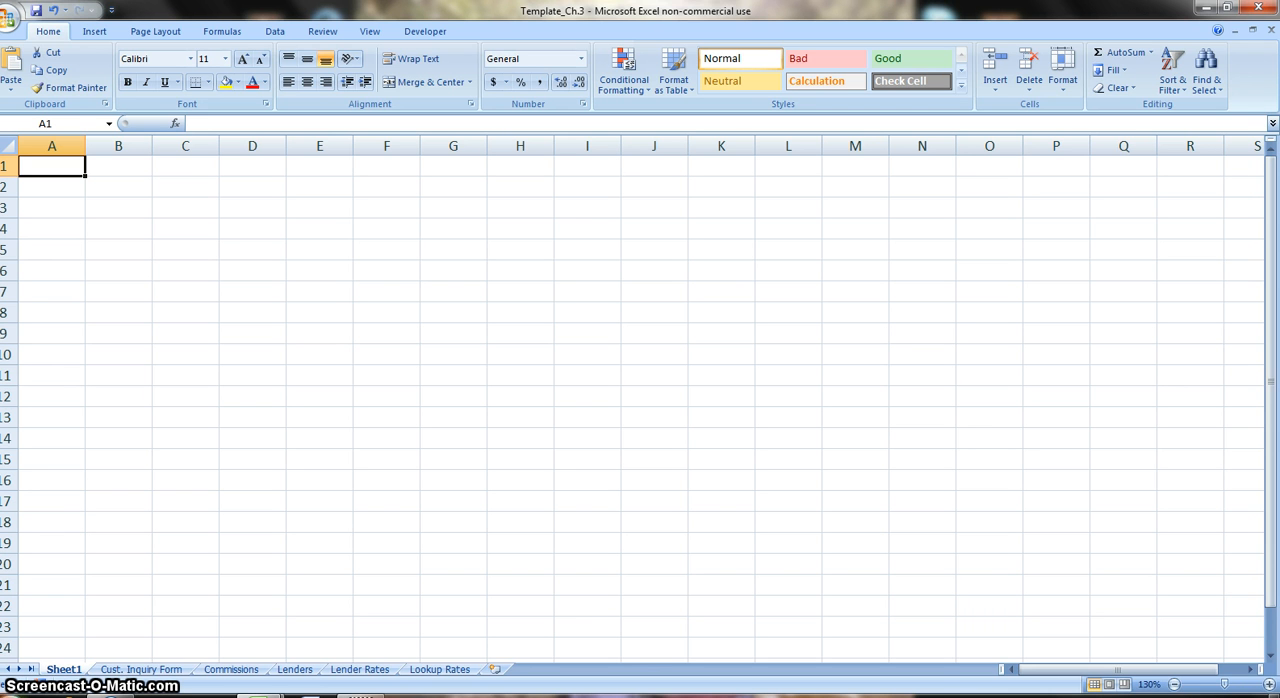
Try the Main Menu navigation buttons in the Excel-Ch3 workbook, including the Customer Inquiry Form, and return to Template_Ch.3.
mouse_move(262, 692)
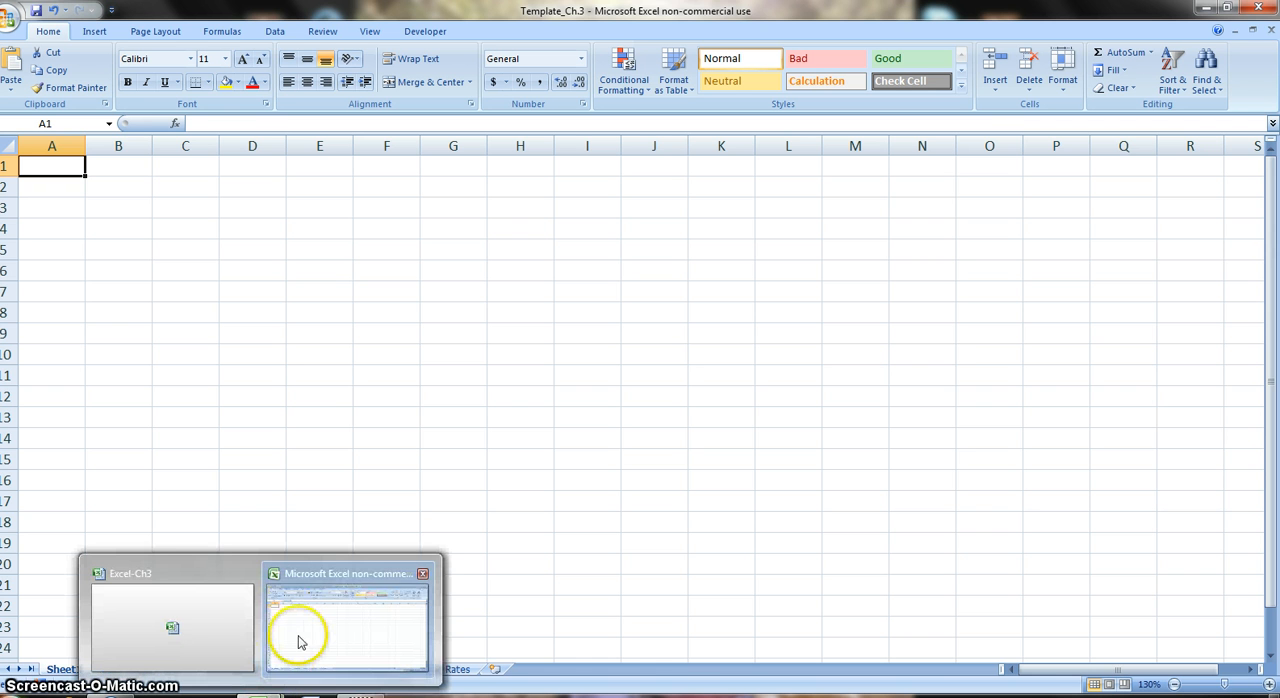
click(214, 623)
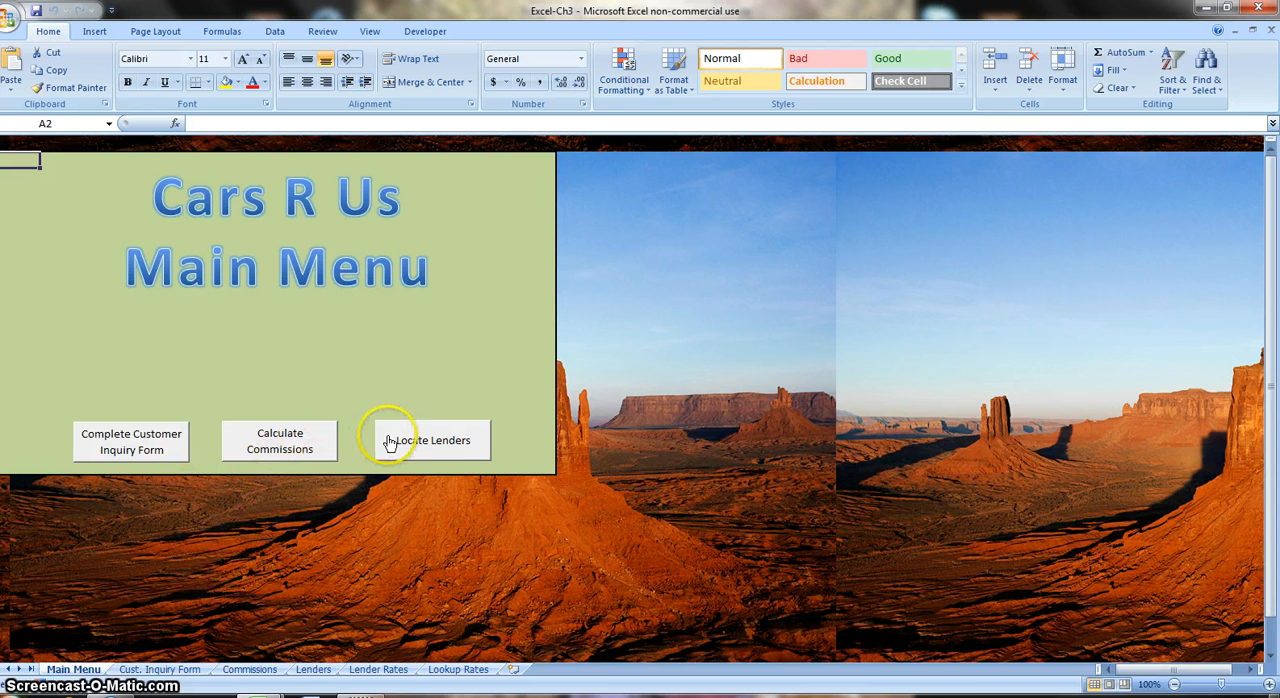
click(121, 442)
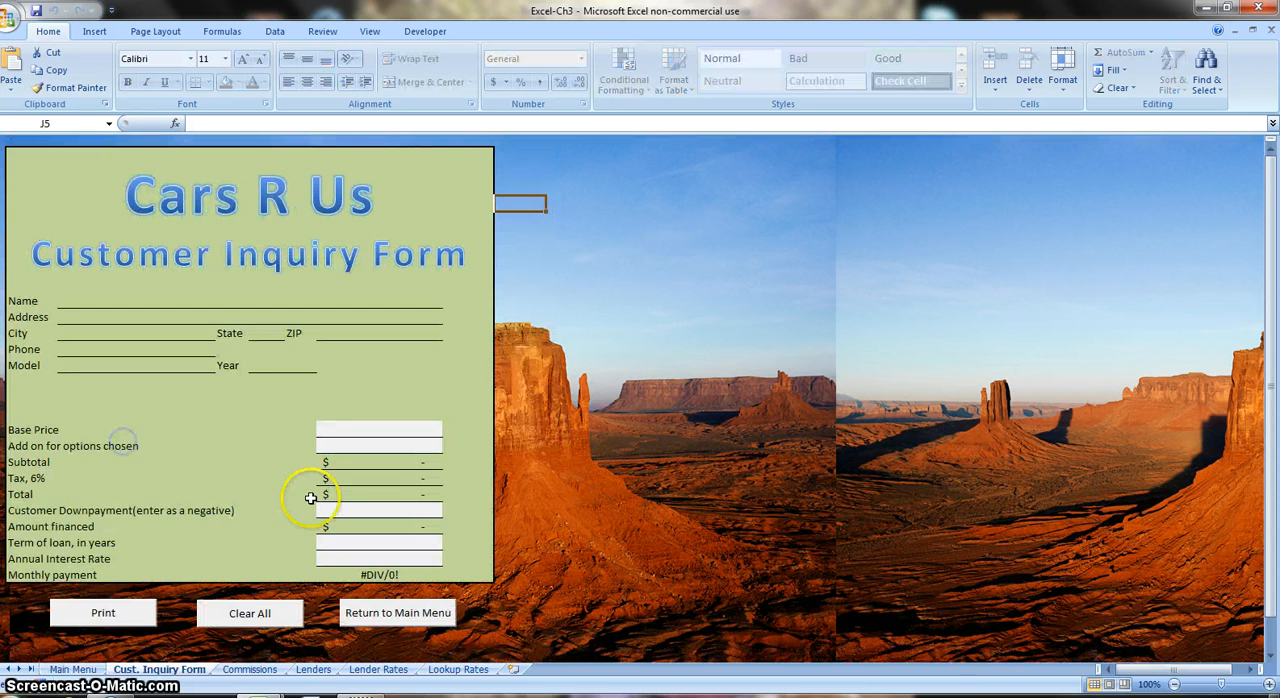
click(372, 609)
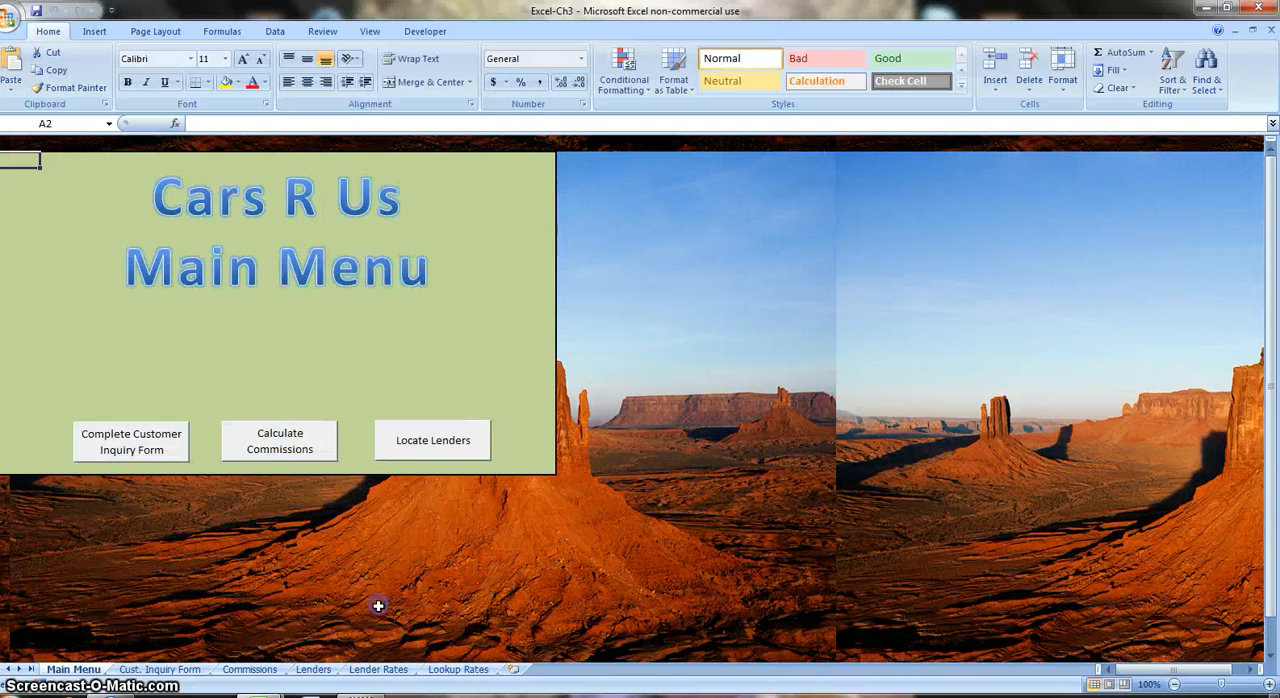
click(279, 448)
click(338, 462)
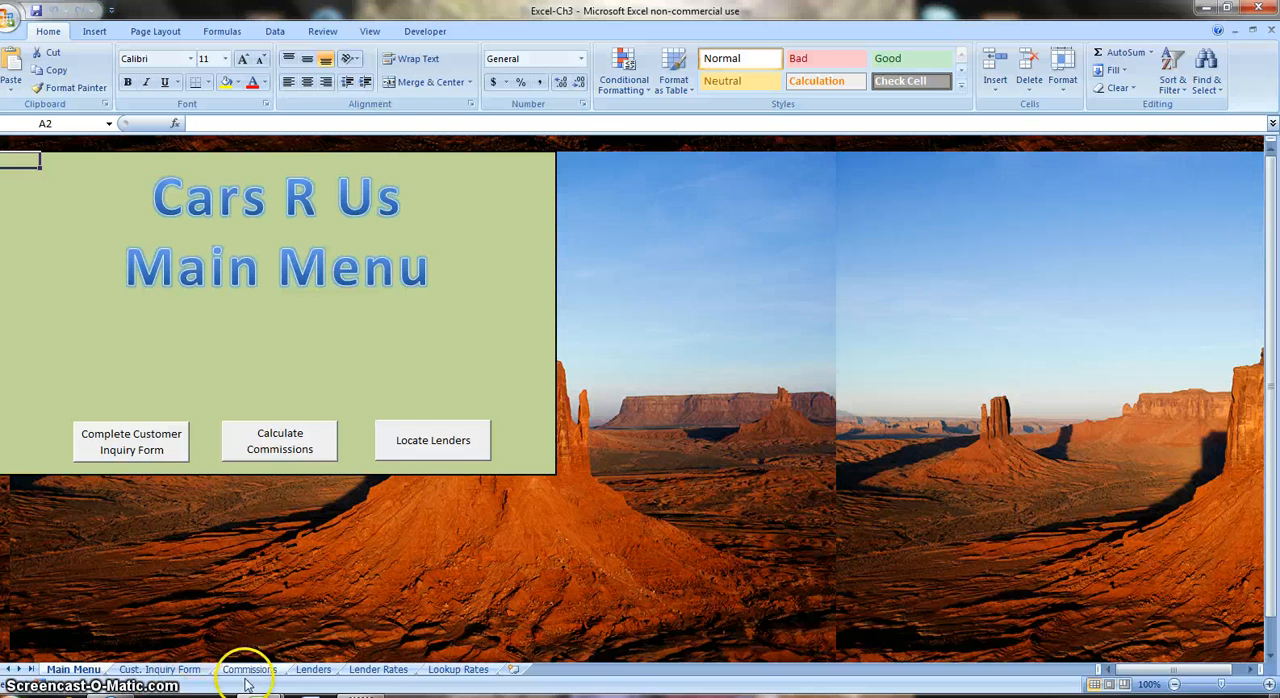
mouse_move(250, 690)
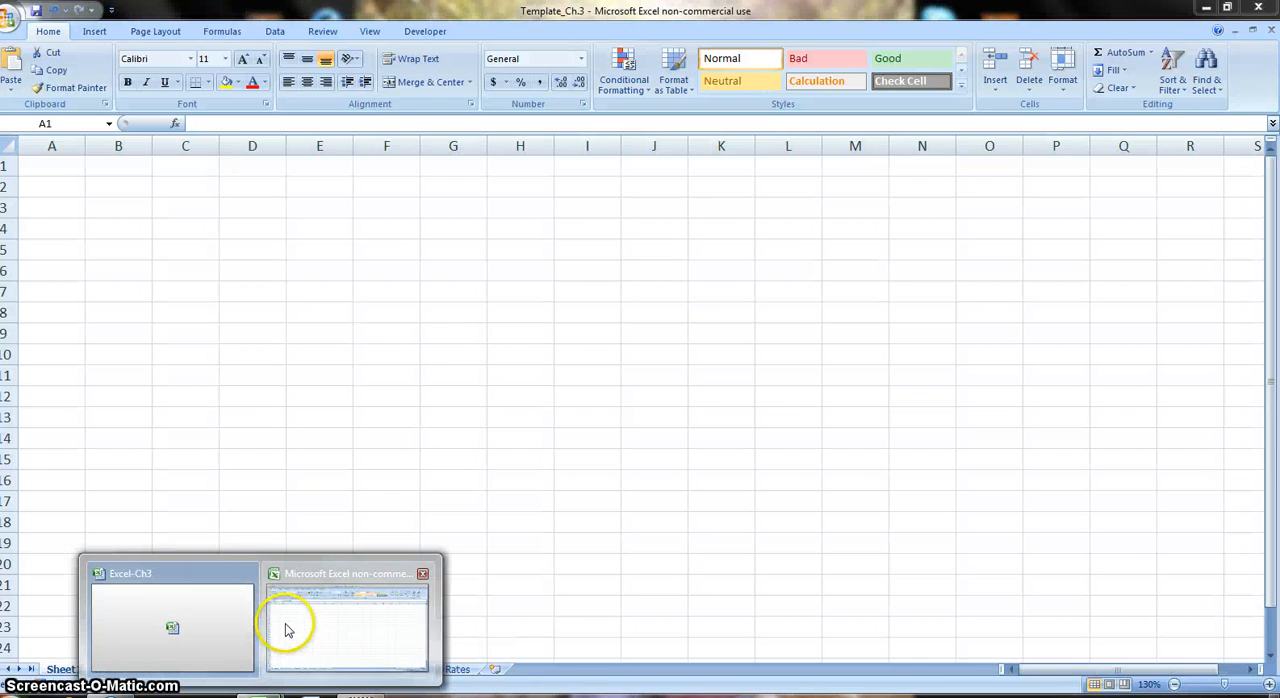
click(286, 628)
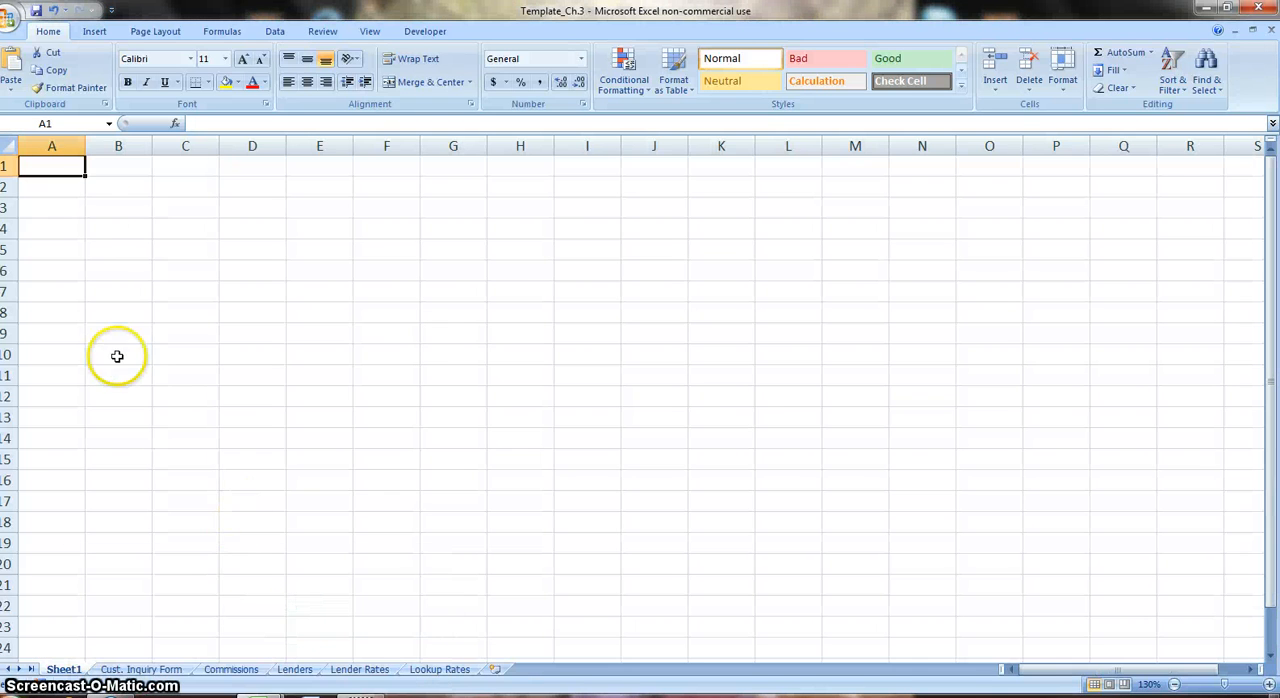
Select the range A2:K21 on Sheet1 and apply a Thick Box Border around it.
key(Down)
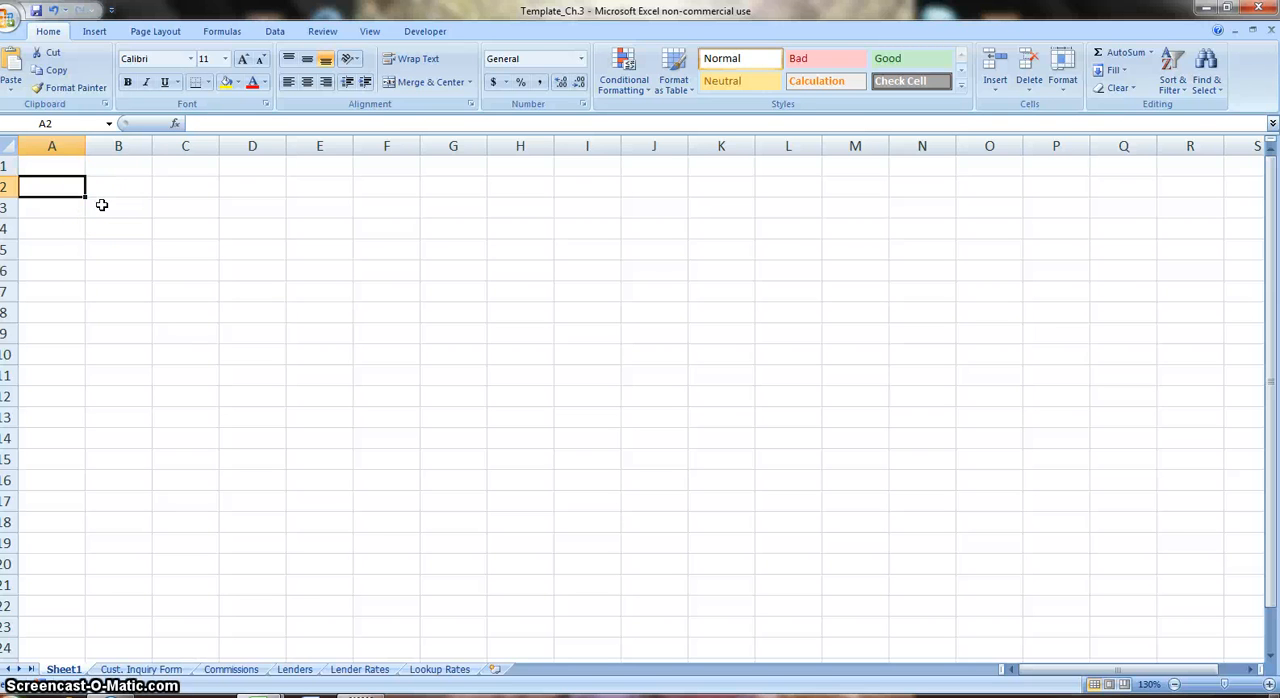
key(shift+Right)
key(shift+Right)
key(shift+Right)
key(shift+Right)
key(shift+Right)
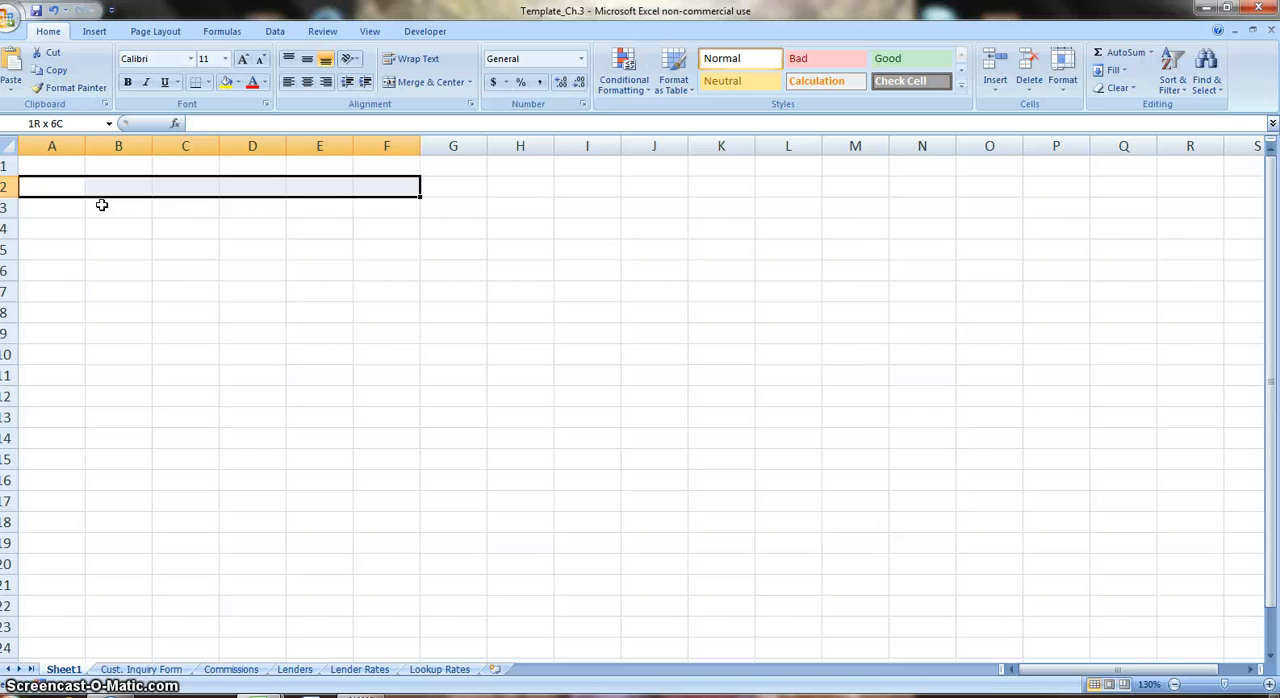
key(shift+Right)
key(shift+Right)
key(shift+Right)
key(shift+Right)
key(shift+Right)
key(shift+Down)
key(shift+Left)
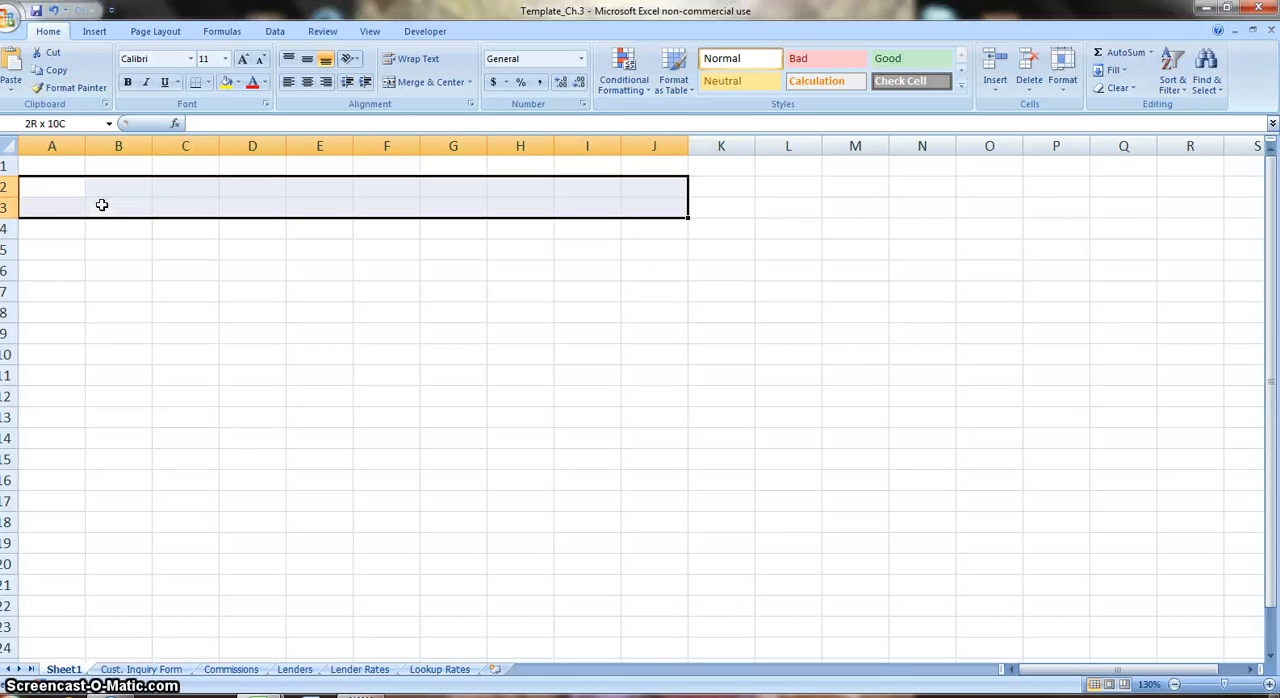
key(shift+Up)
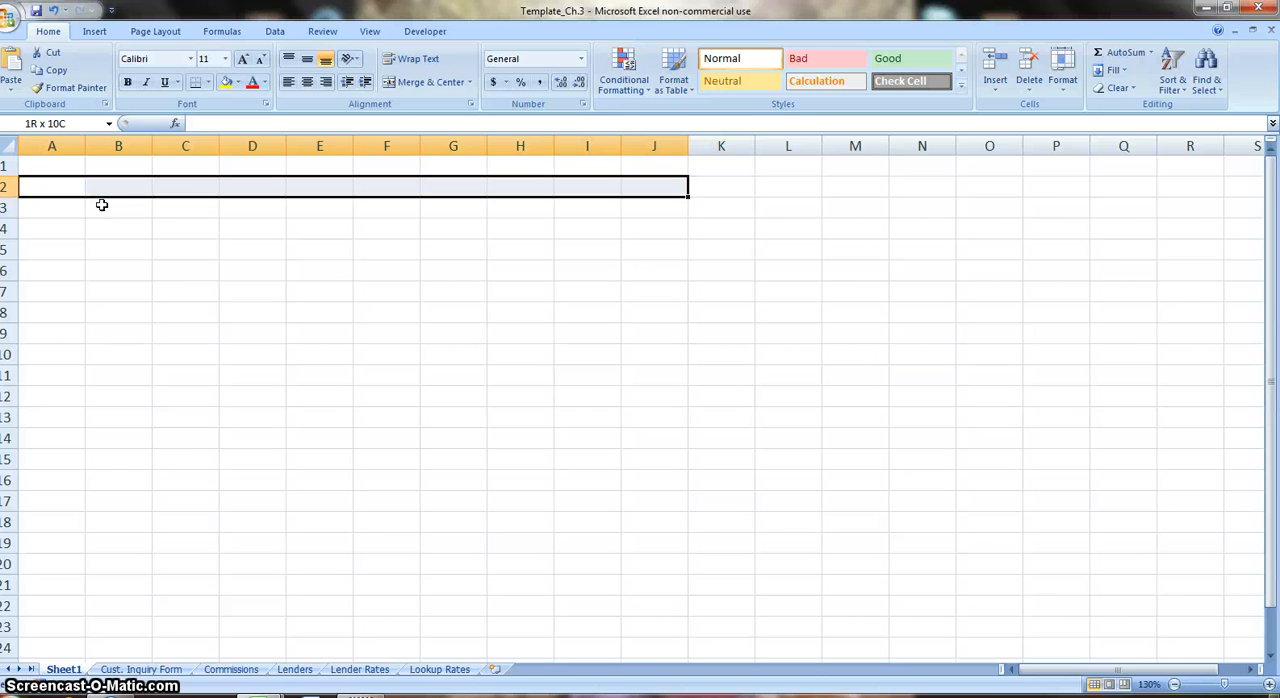
key(shift+Right)
key(shift+Down)
key(shift+Down)
key(shift+Down)
key(shift+Down)
key(shift+Down)
key(shift+Down)
key(shift+Down)
key(shift+Down)
key(shift+Down)
key(shift+Down)
key(shift+Down)
key(shift+Down)
key(shift+Down)
key(shift+Down)
key(shift+Down)
key(shift+Down)
key(shift+Down)
key(shift+Down)
key(shift+Down)
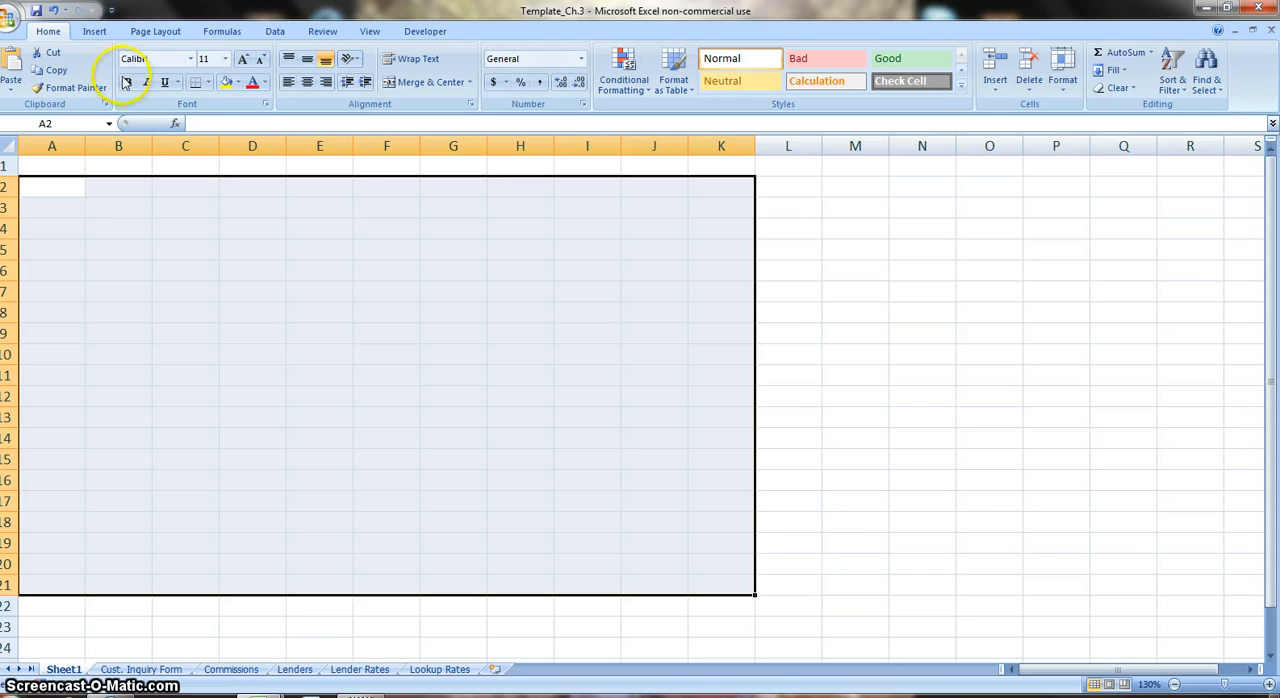
click(208, 83)
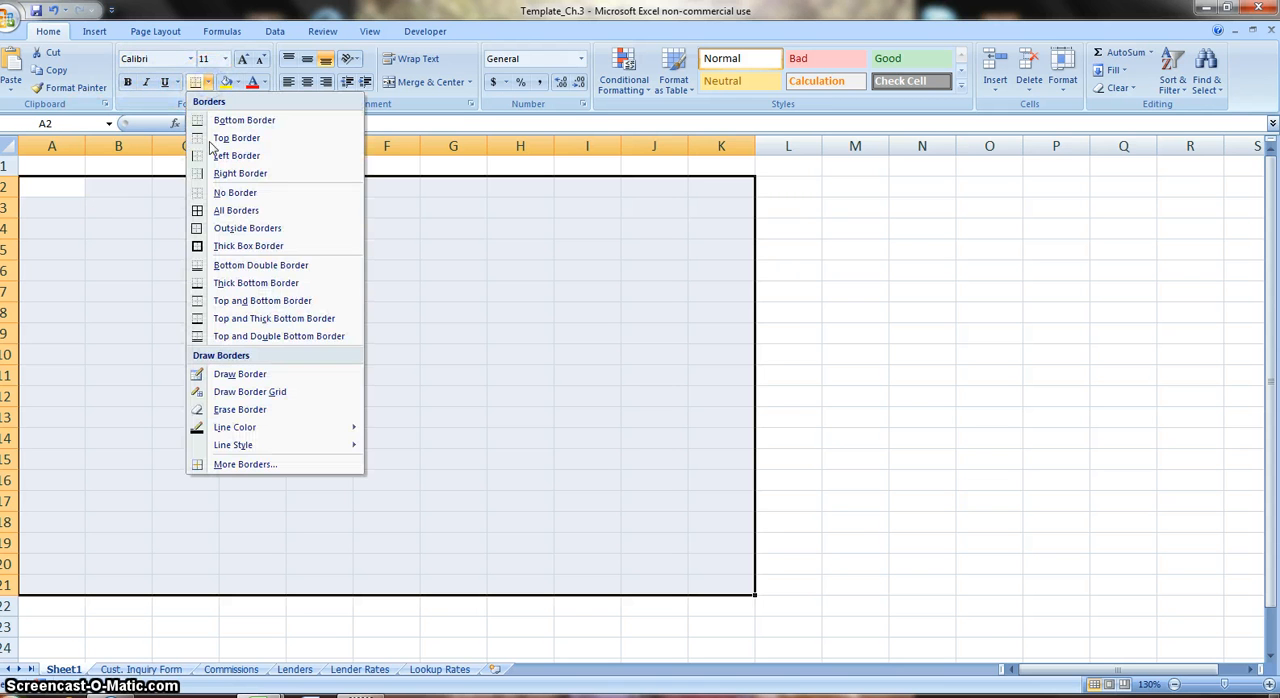
click(205, 246)
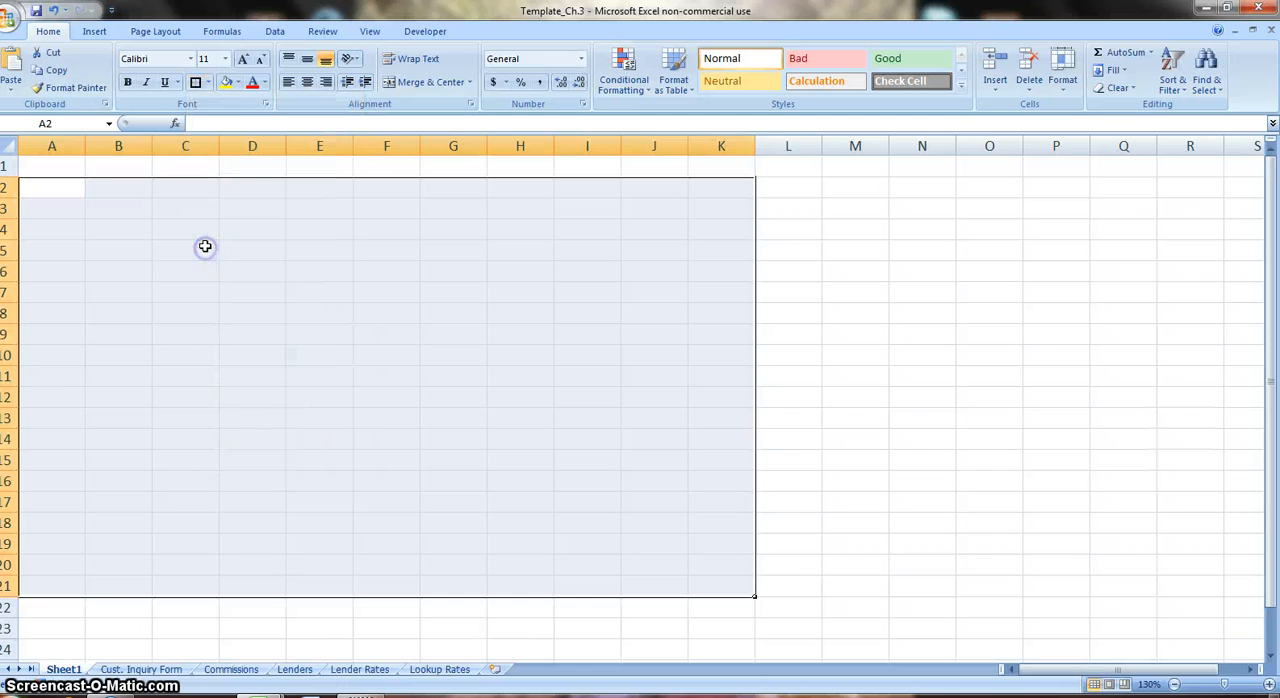
Fill the bordered range A2:K21 with the light olive green theme color.
click(237, 82)
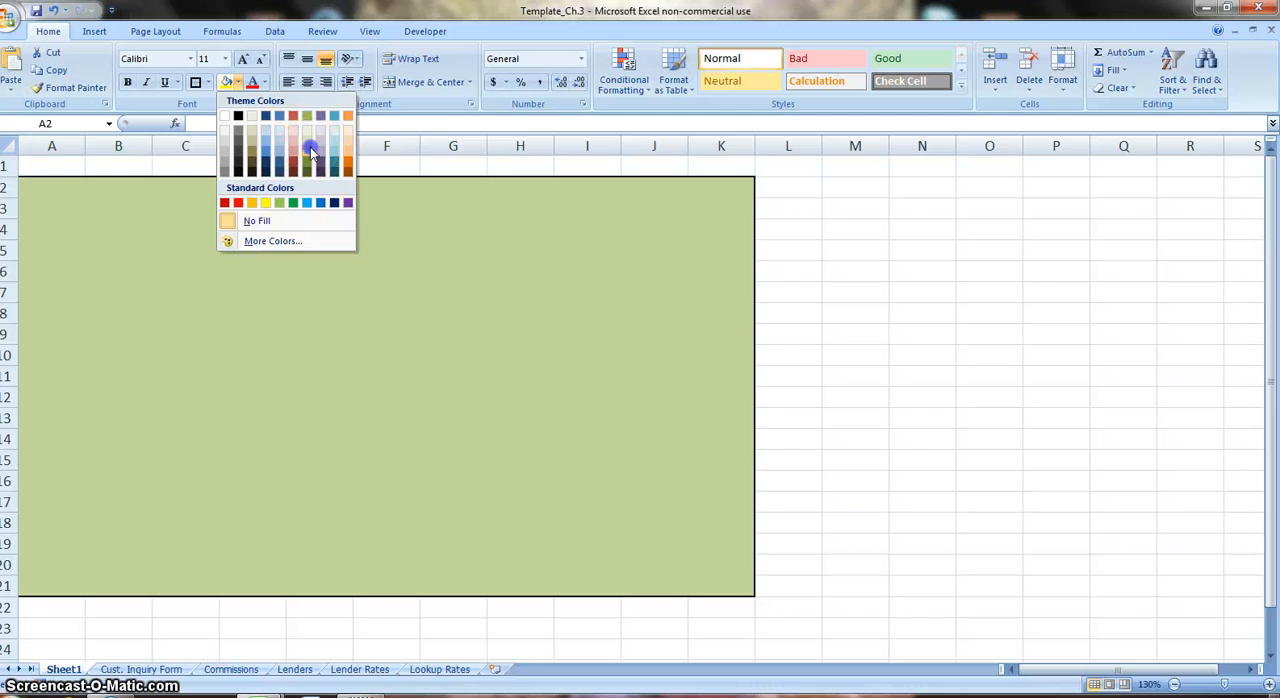
click(307, 148)
click(234, 254)
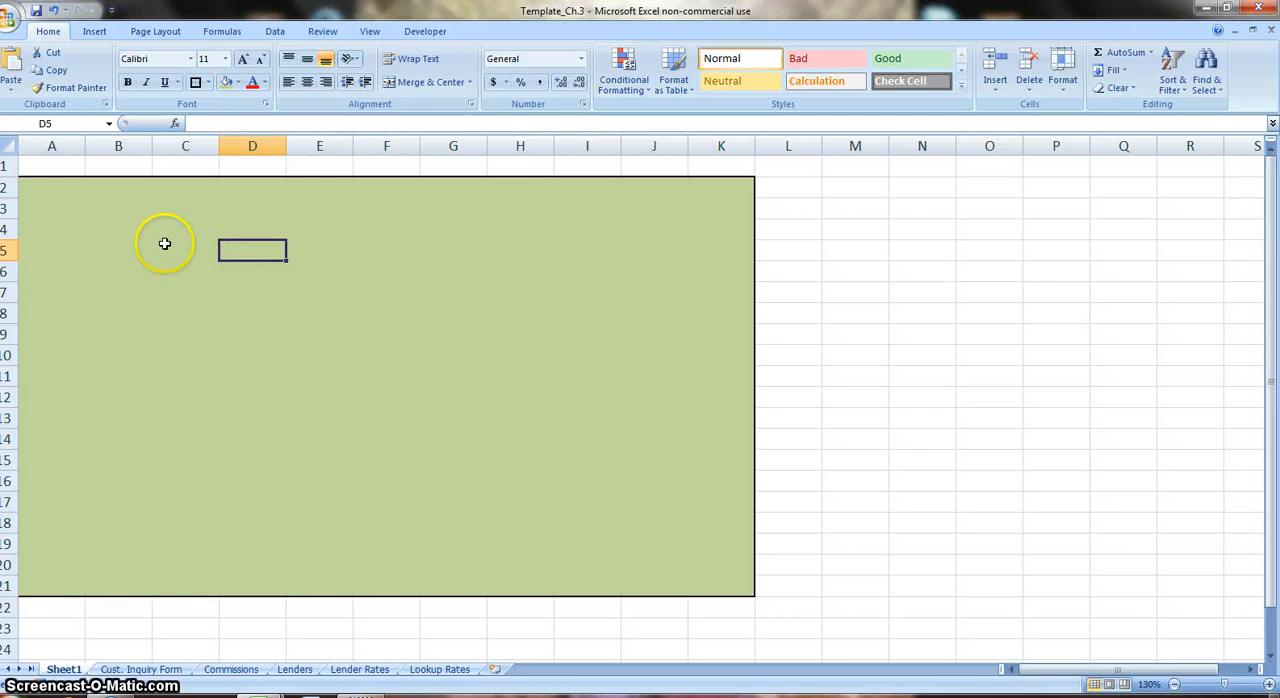
Copy the Cars R Us title from the Cust. Inquiry Form sheet to Sheet1, centered along the green panel's upper edge.
click(155, 669)
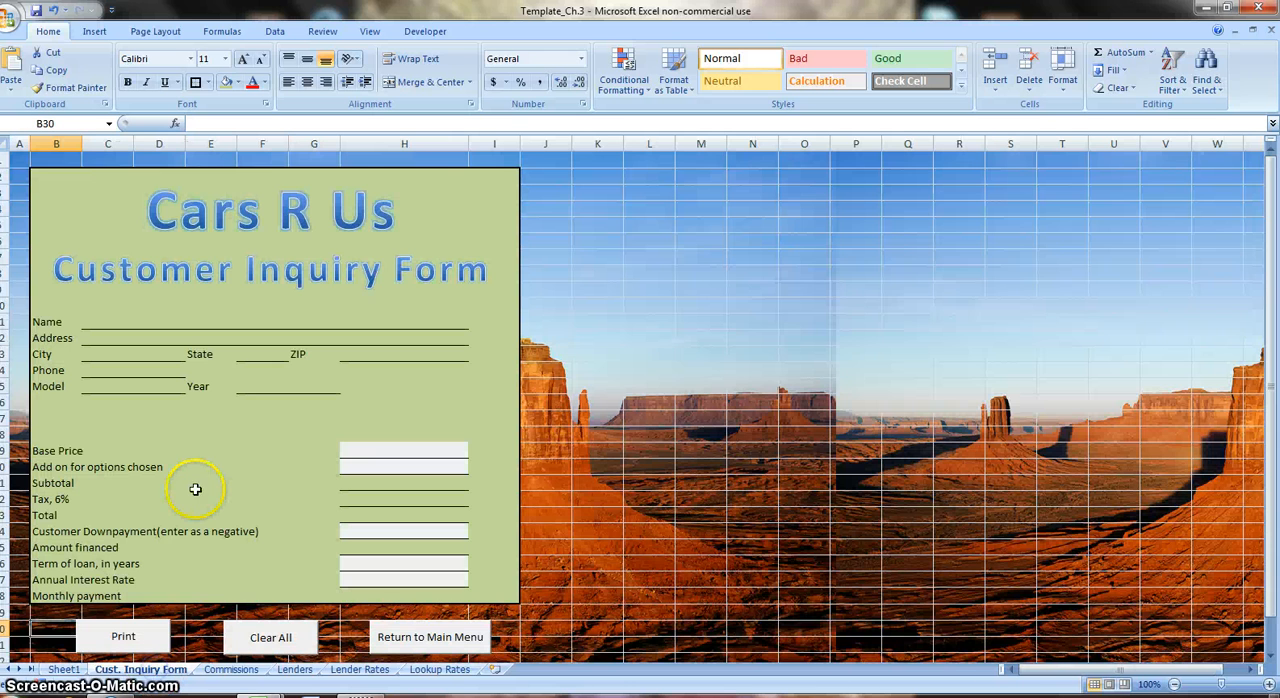
click(218, 222)
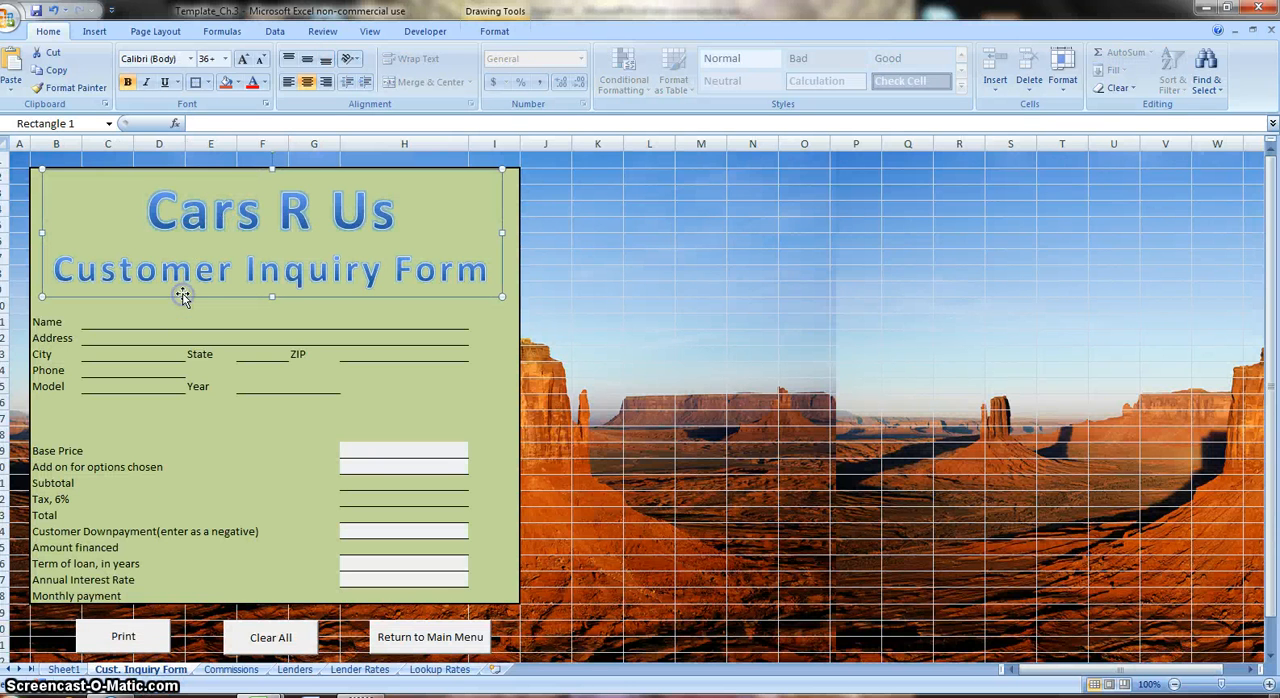
click(78, 670)
key(ctrl+v)
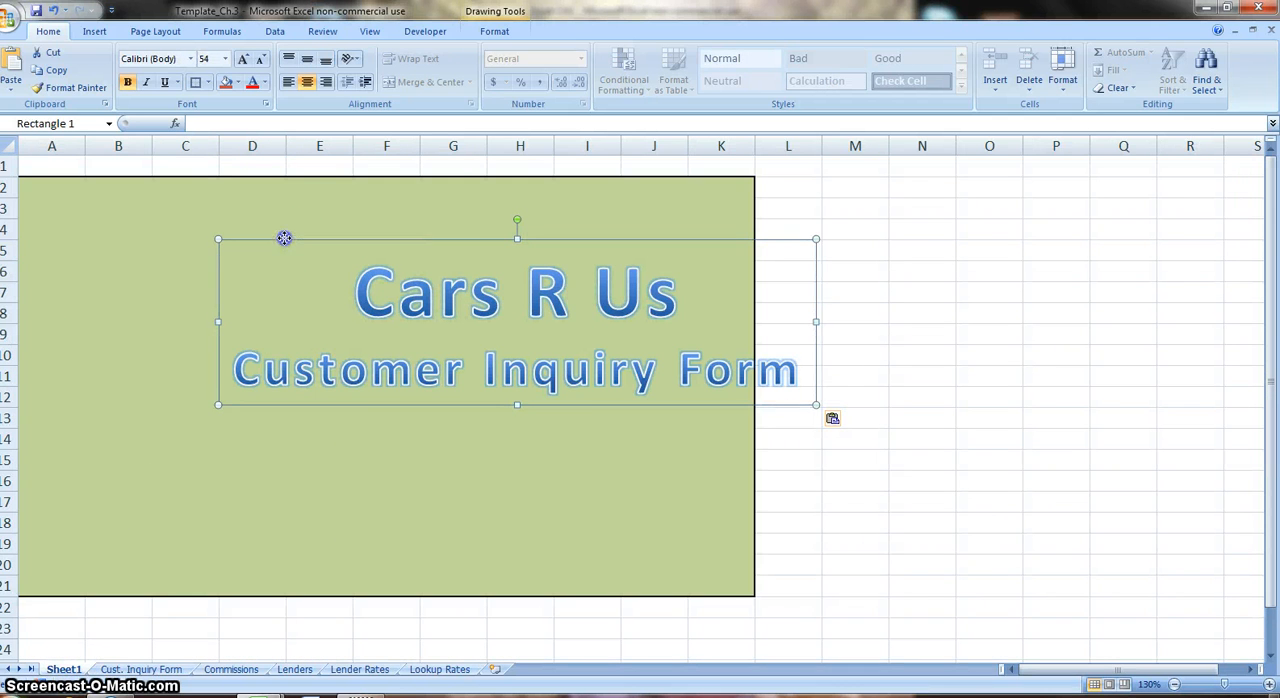
drag(284, 238, 156, 180)
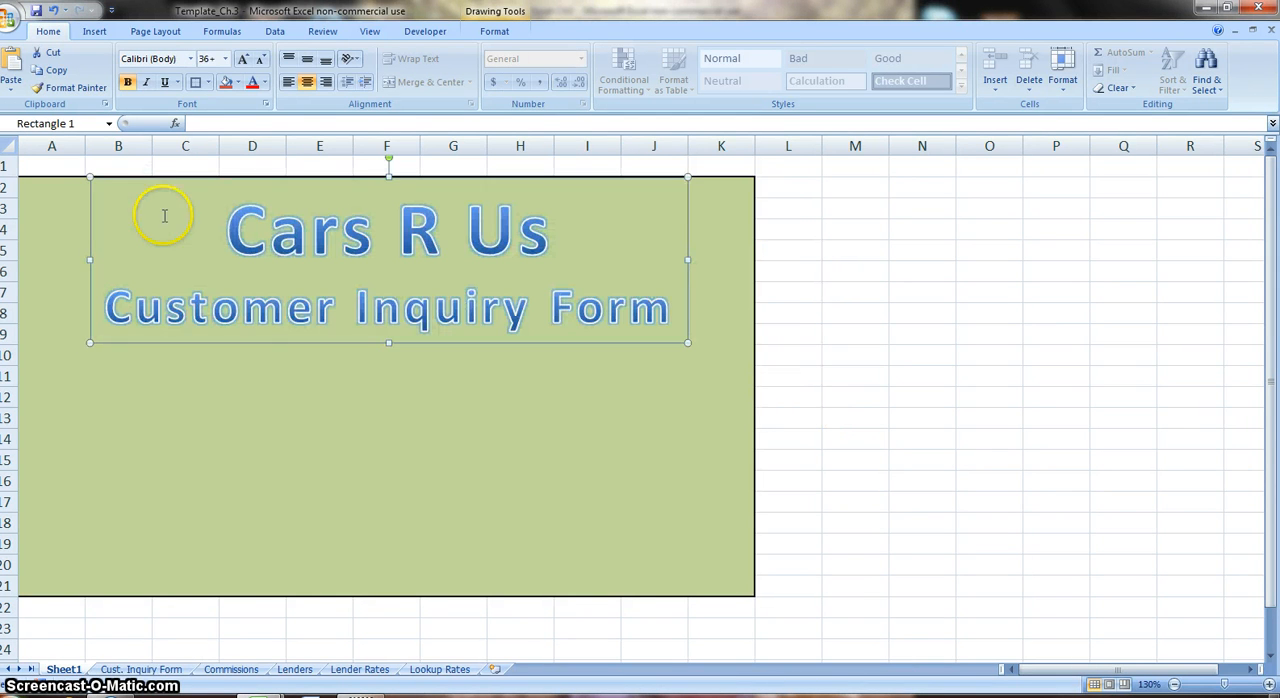
Replace the "Customer Inquiry Form" line of the pasted title with "Main Menu".
right_click(124, 304)
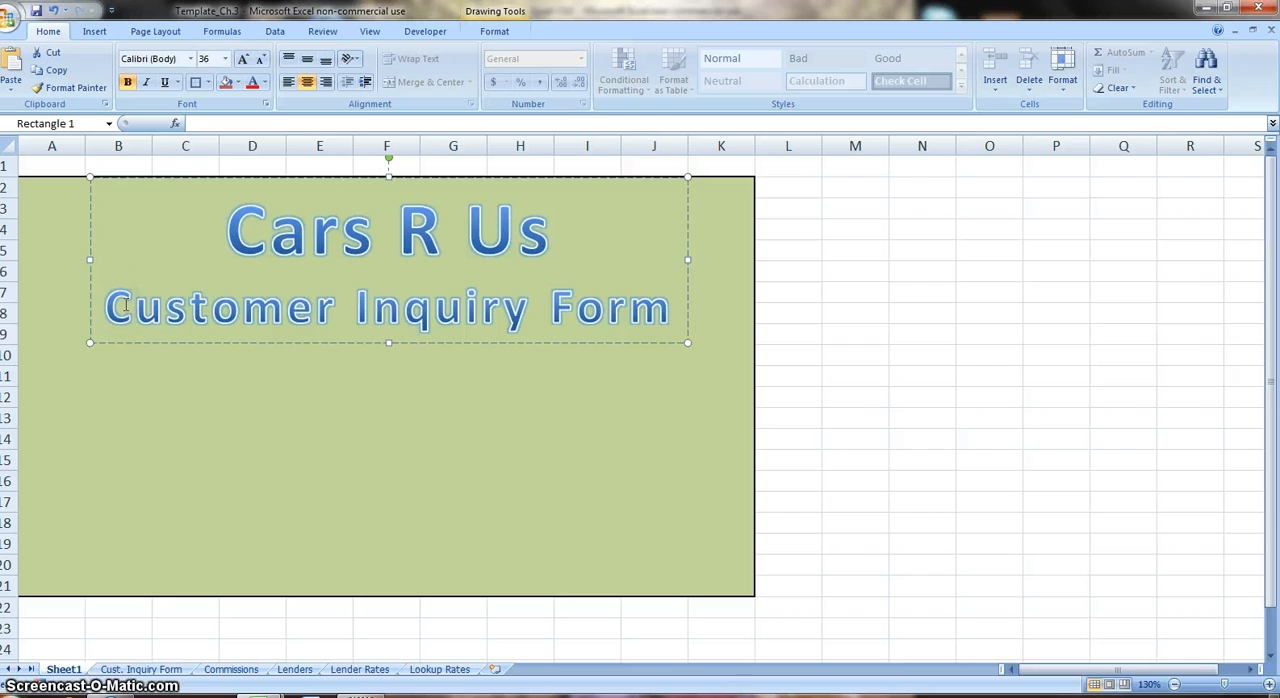
key(Delete)
key(Delete)
key(Delete)
key(Delete)
key(Delete)
key(Delete)
key(Delete)
key(Delete)
key(Delete)
key(Delete)
key(Delete)
key(Delete)
key(Delete)
key(Delete)
key(Delete)
key(Delete)
key(Delete)
key(Delete)
key(Delete)
key(Delete)
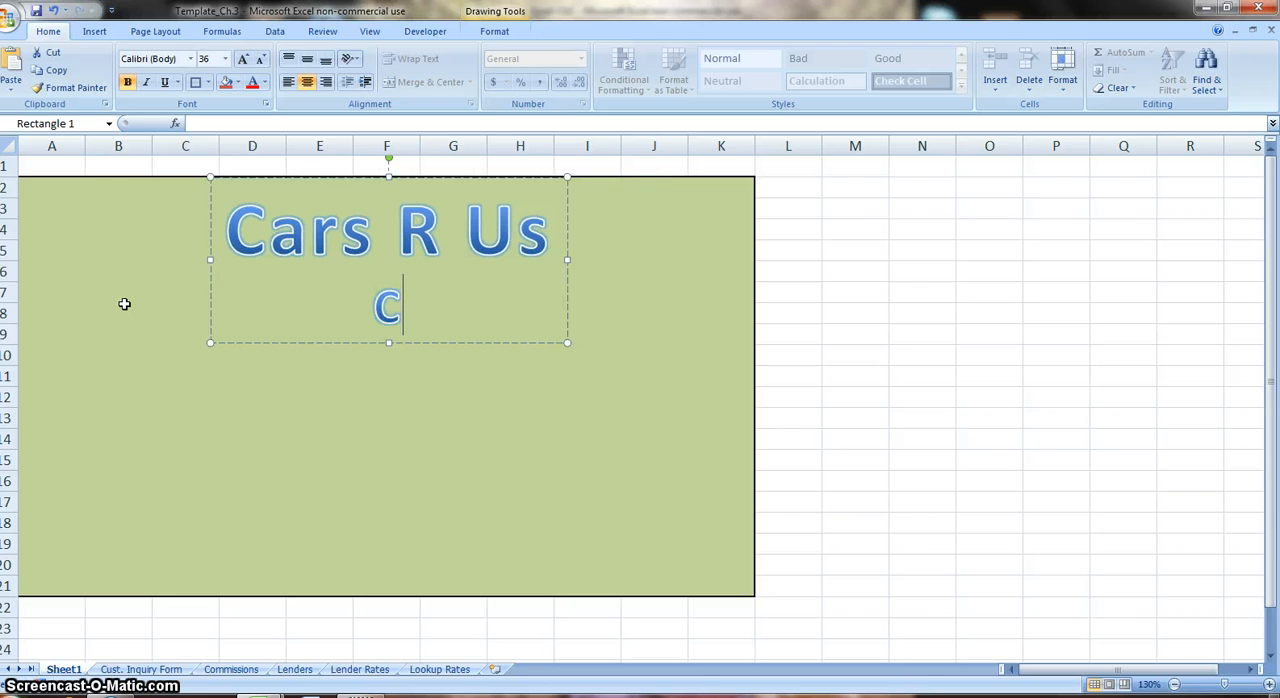
text(Main Menu)
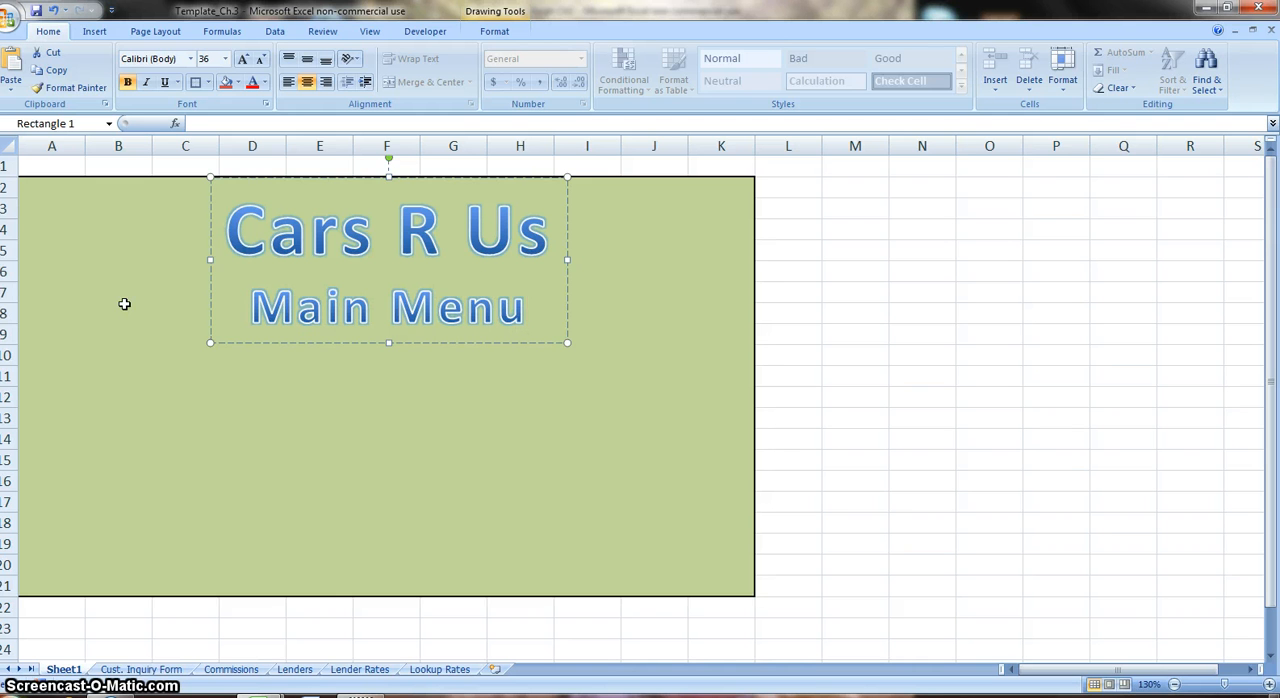
click(141, 379)
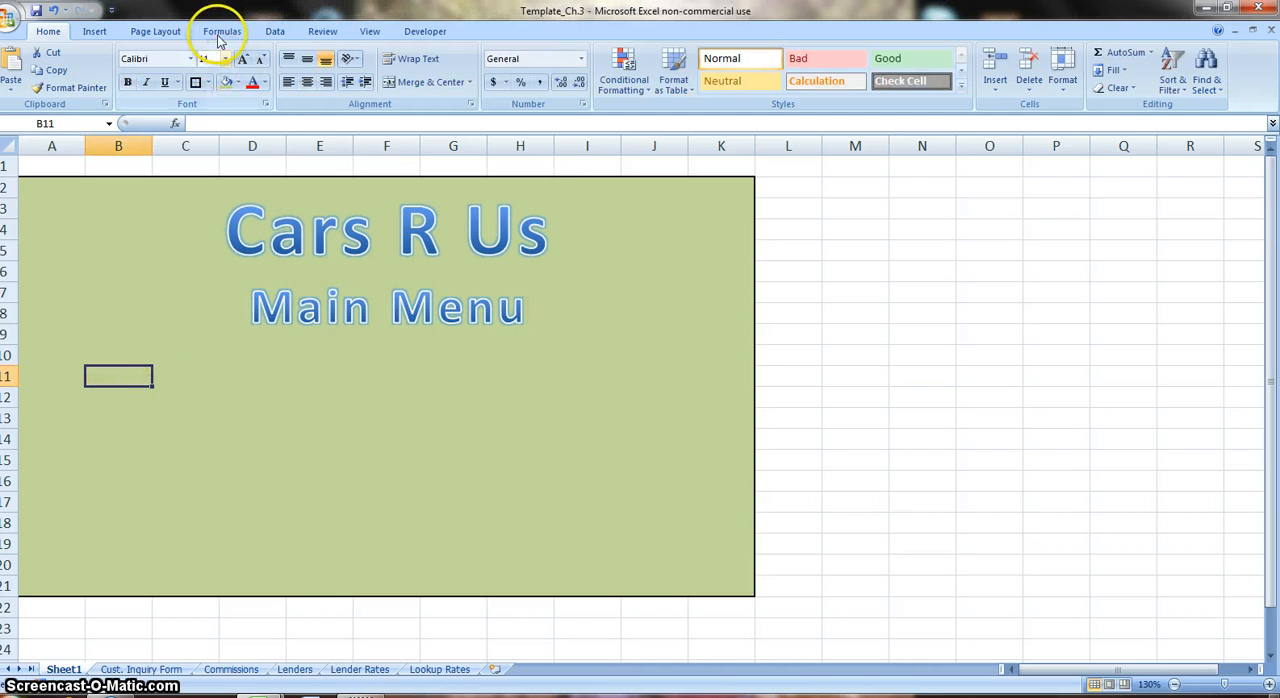
Insert a form control button across columns B and C, rows 17 to 19, without assigning a macro.
click(430, 31)
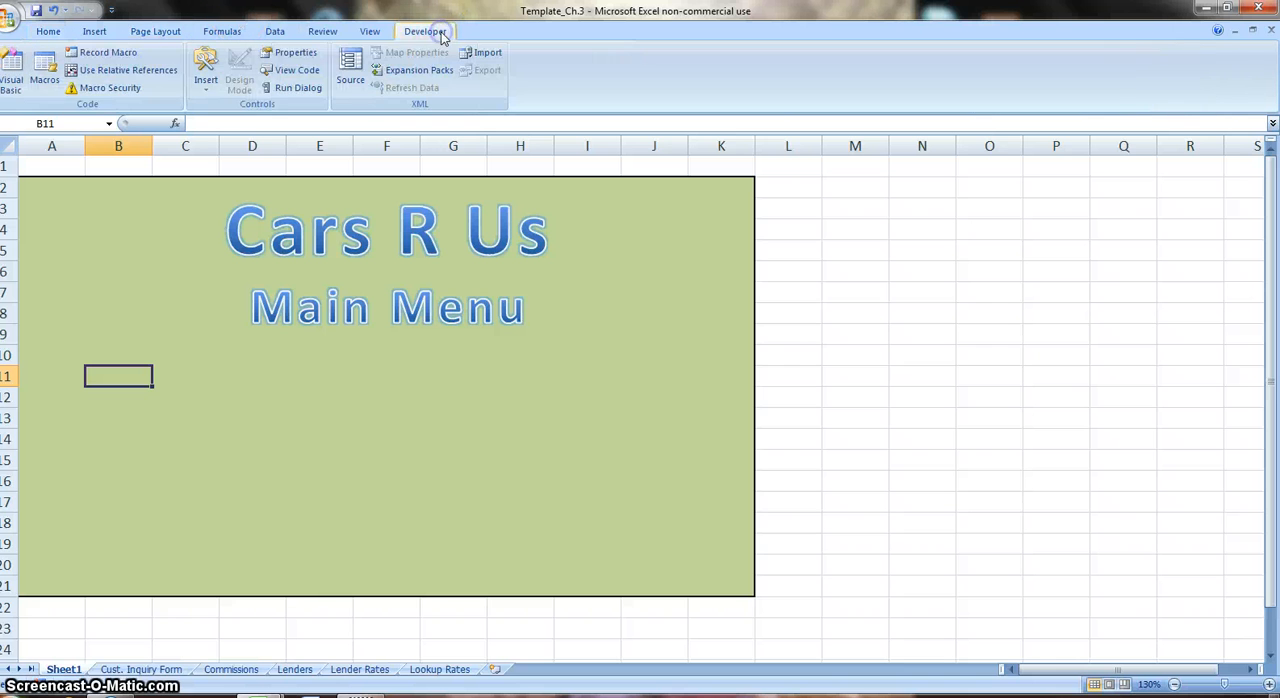
click(205, 82)
click(199, 121)
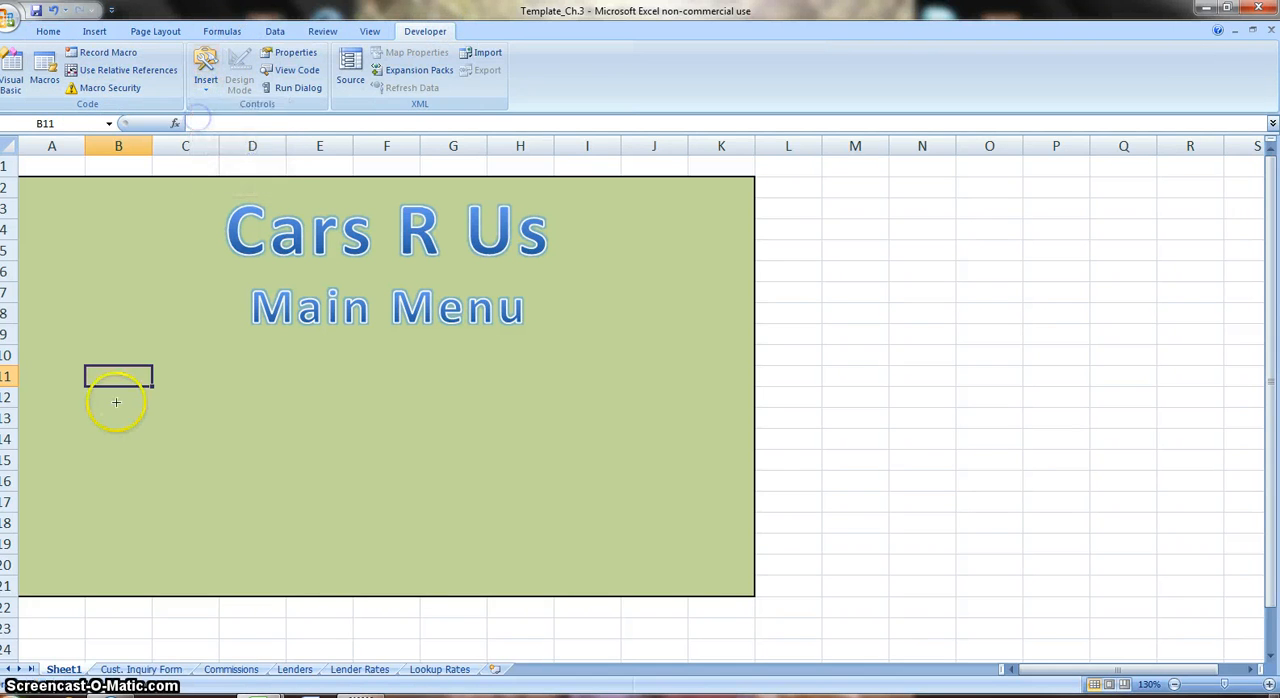
drag(95, 509, 220, 545)
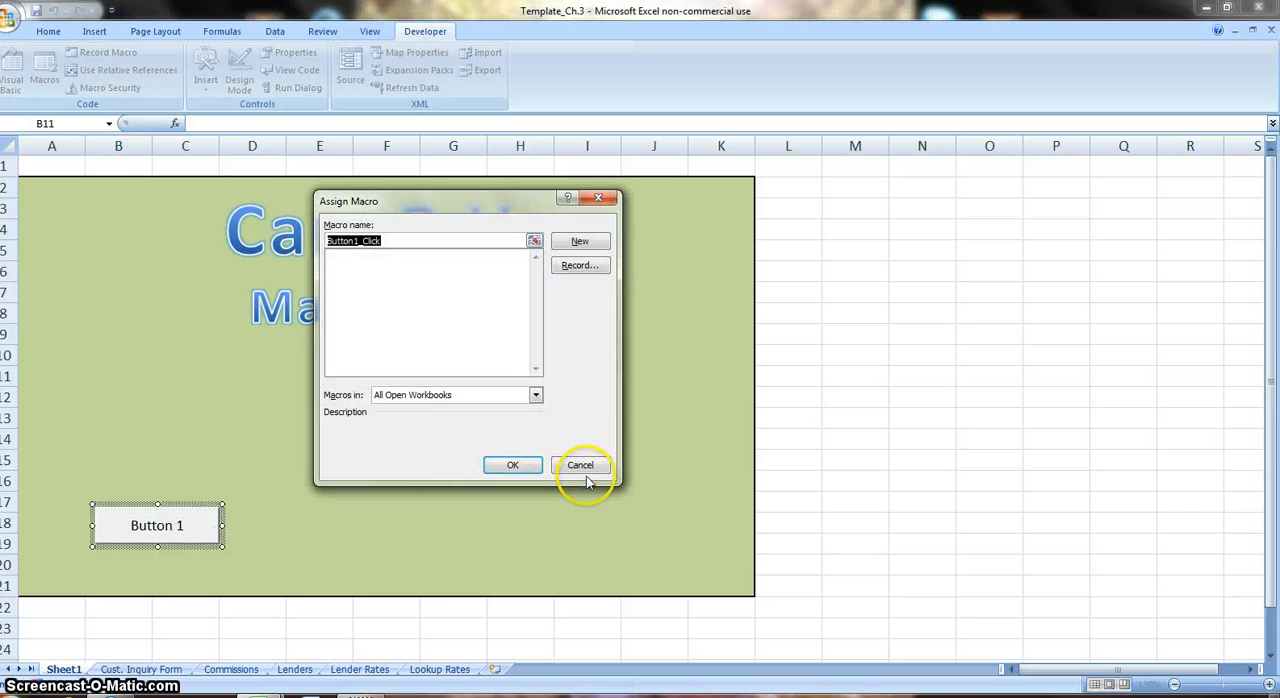
click(586, 466)
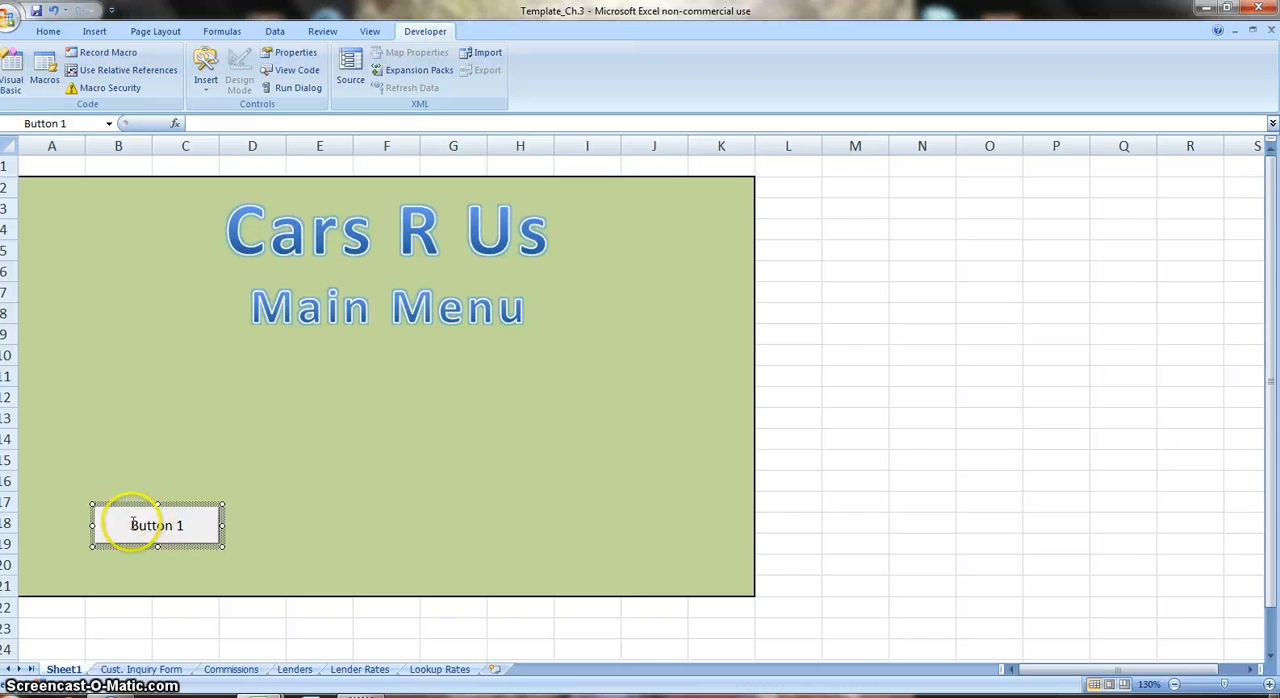
Change the new button's caption to "Complete Customer Inquiry Form".
drag(134, 528, 223, 532)
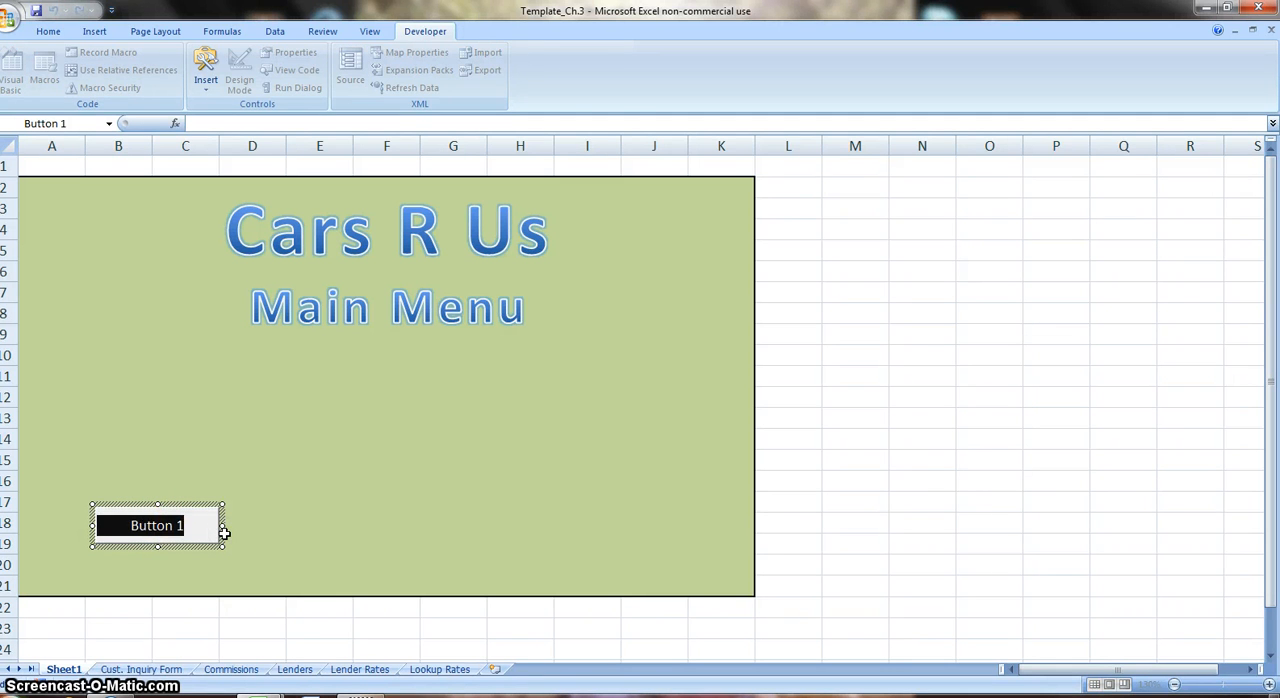
text(Complete)
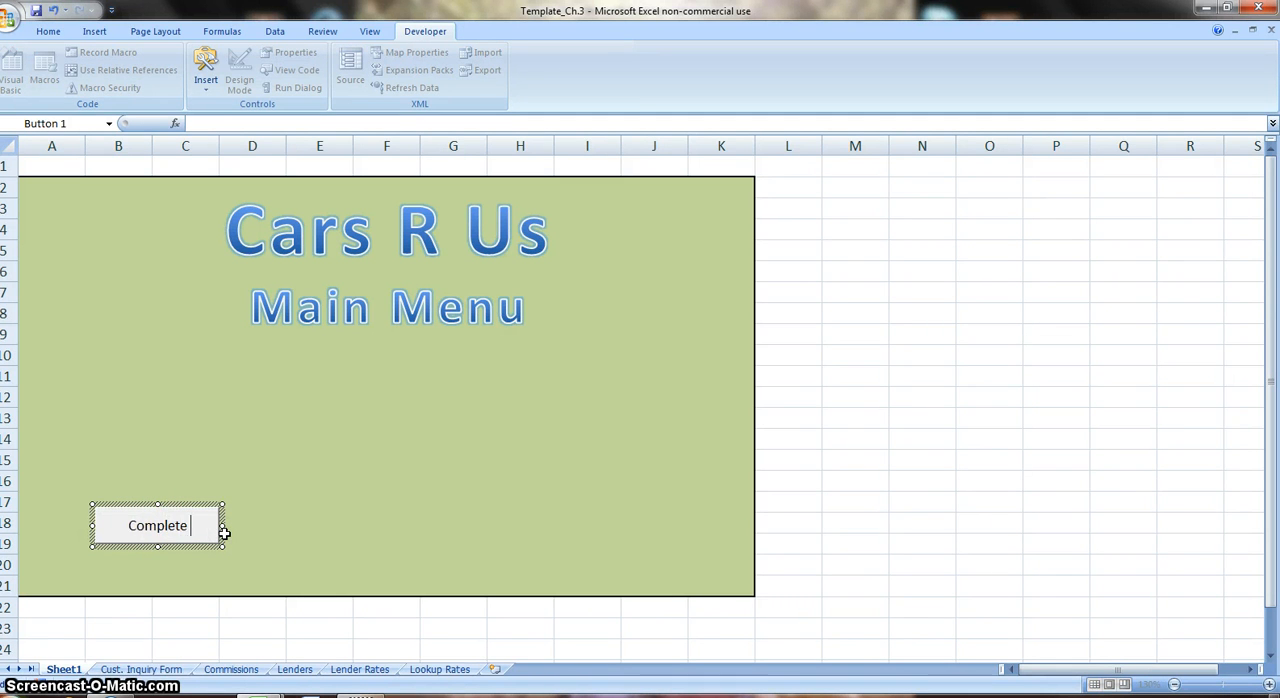
text( Cu)
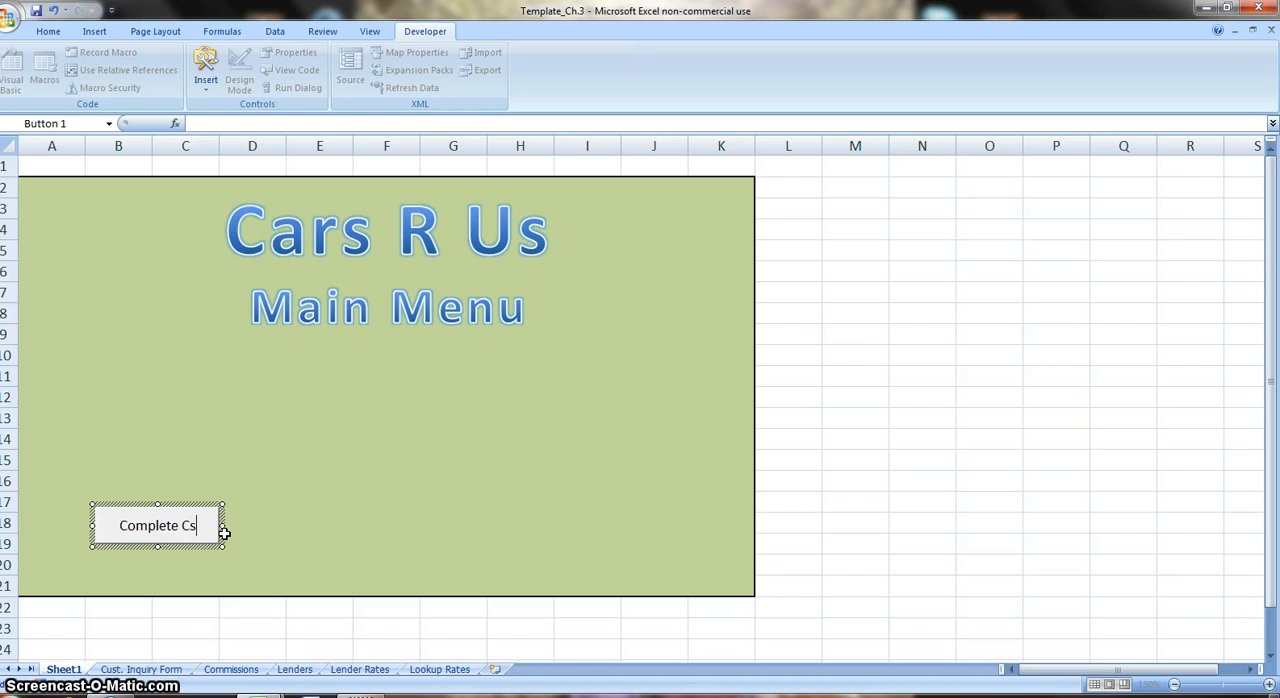
text(ustomer )
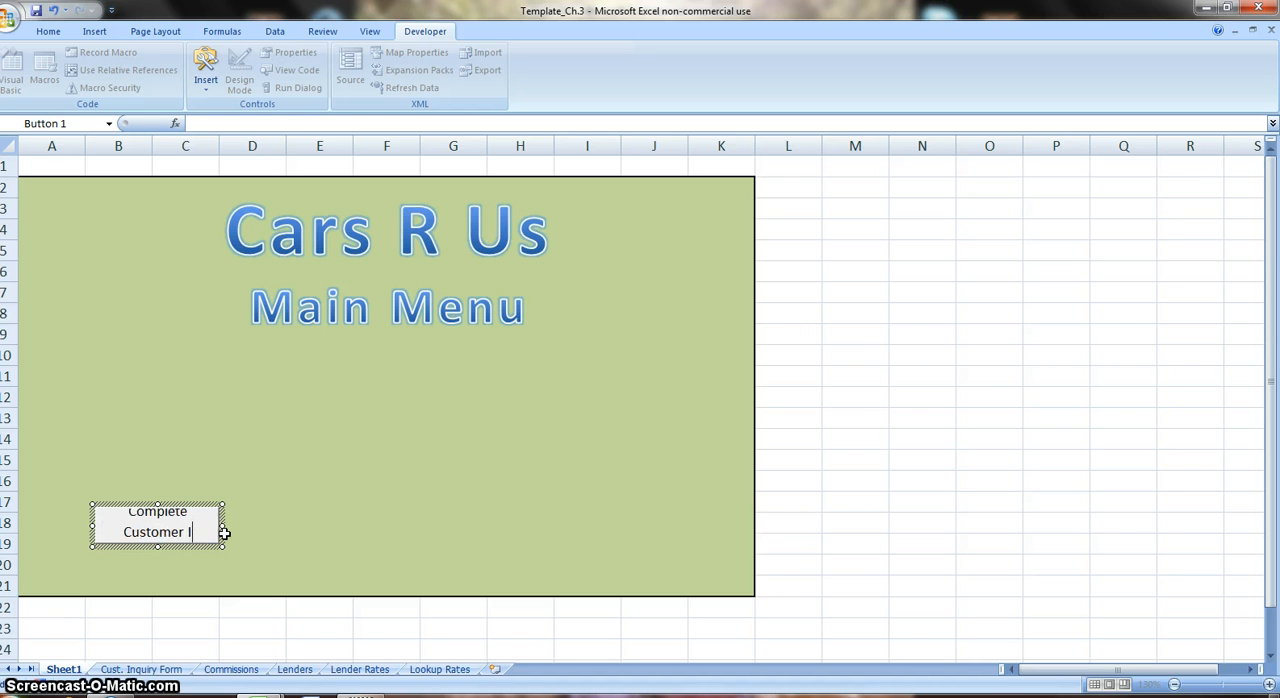
text(Inquiry Form)
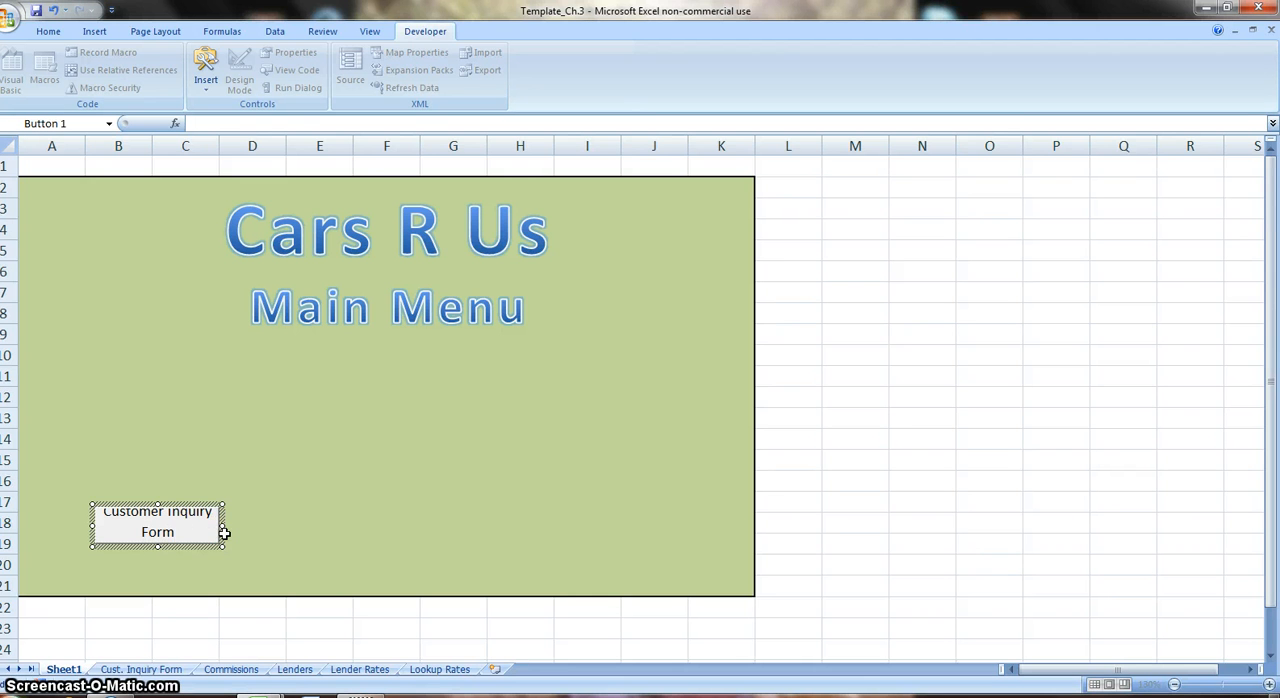
click(224, 534)
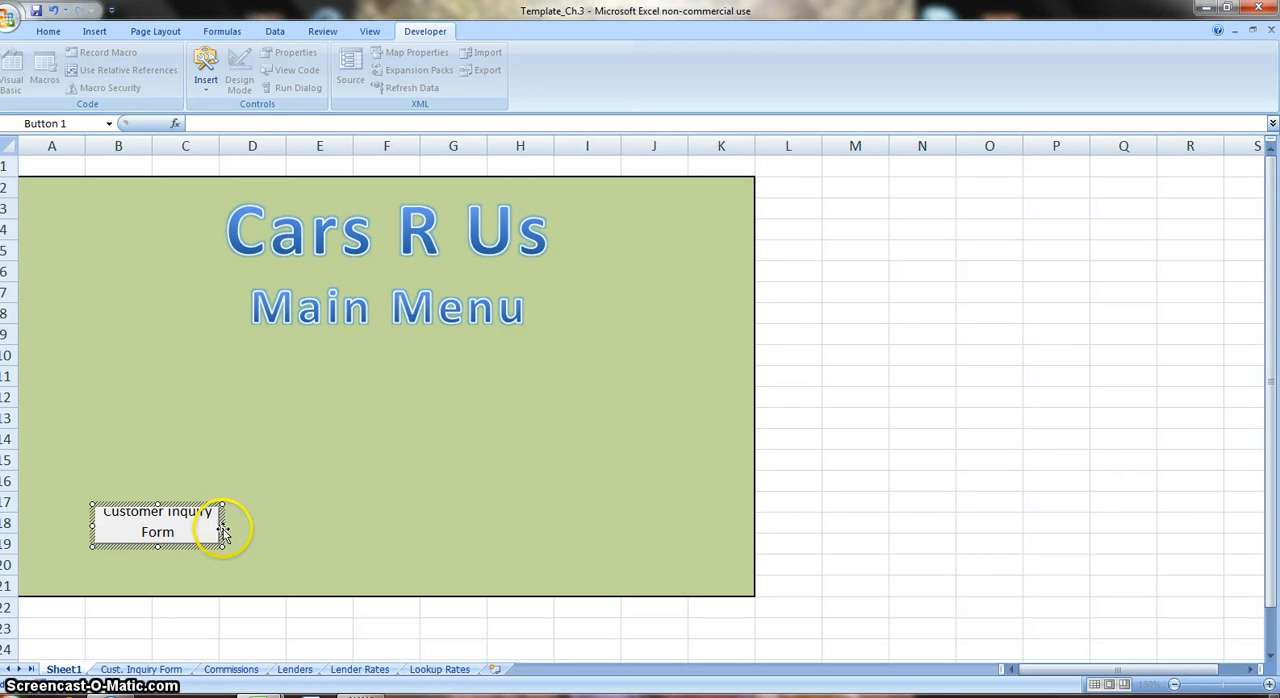
Enlarge the "Complete Customer Inquiry Form" button so its full caption fits, and paste two copies of it.
drag(223, 526, 237, 526)
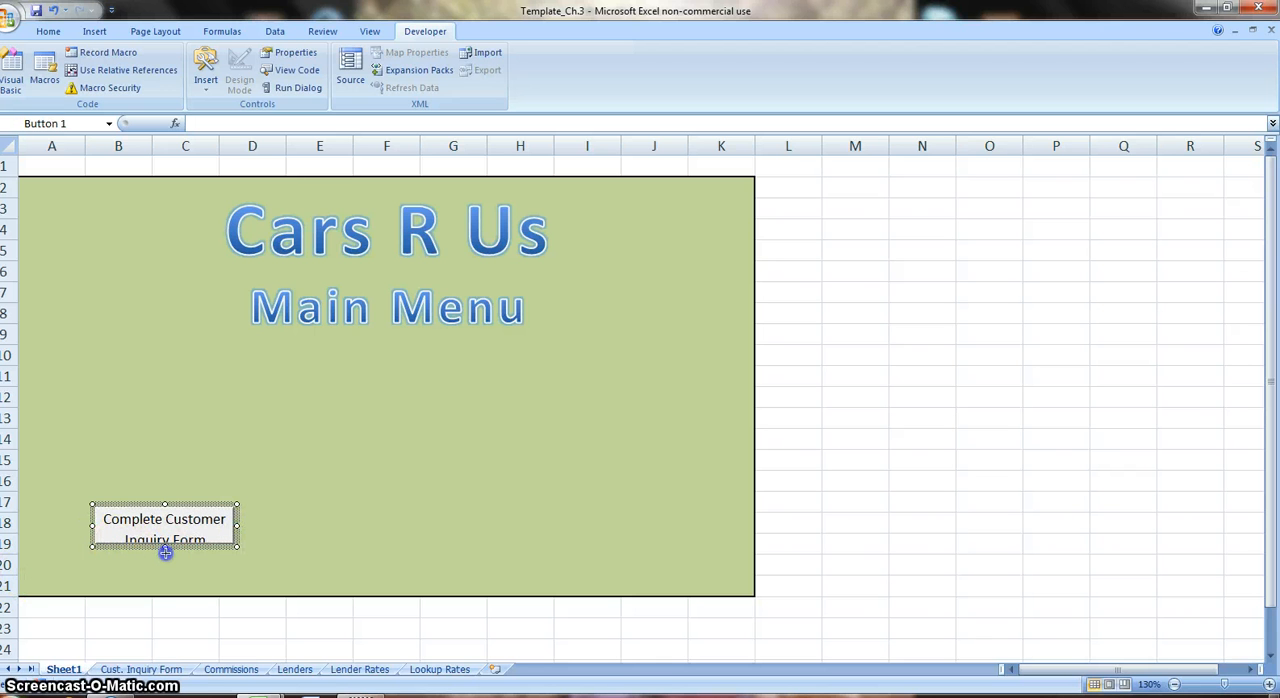
drag(163, 558, 163, 557)
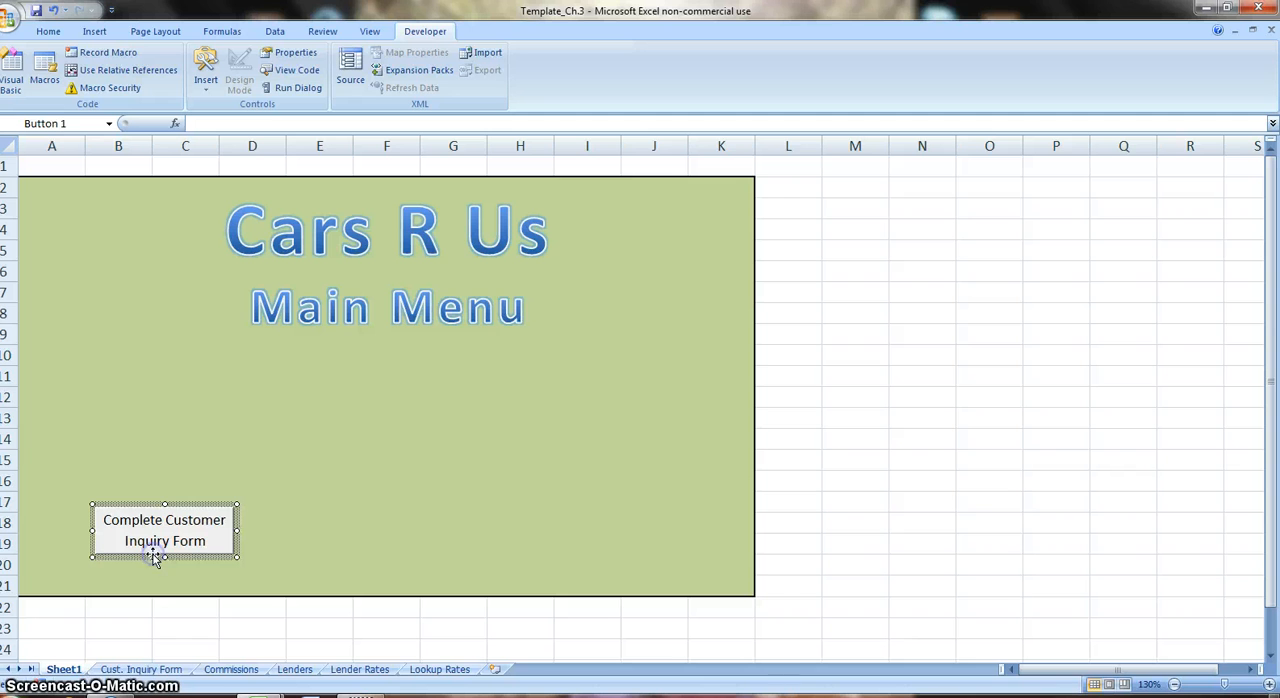
key(ctrl+c)
key(ctrl+v)
key(ctrl+v)
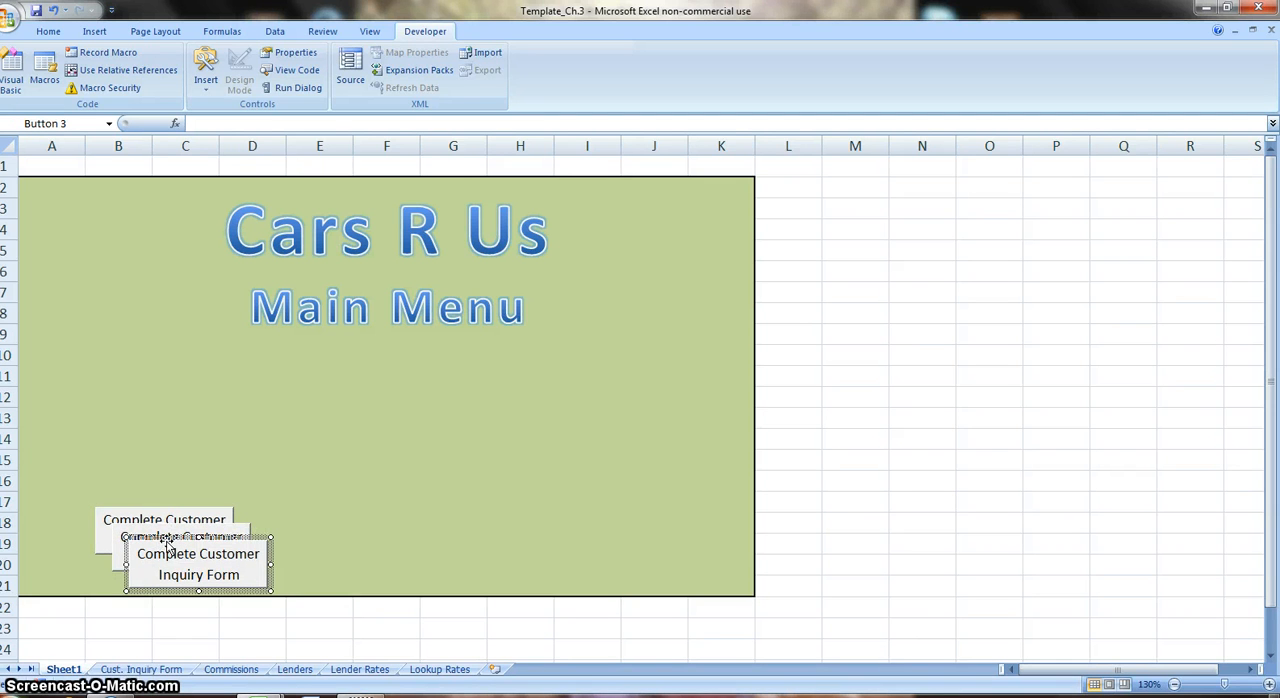
Space the two button copies out in a row beside the original, one around columns E–F and one around columns H–I.
drag(201, 543, 528, 510)
ctrl+click(243, 533)
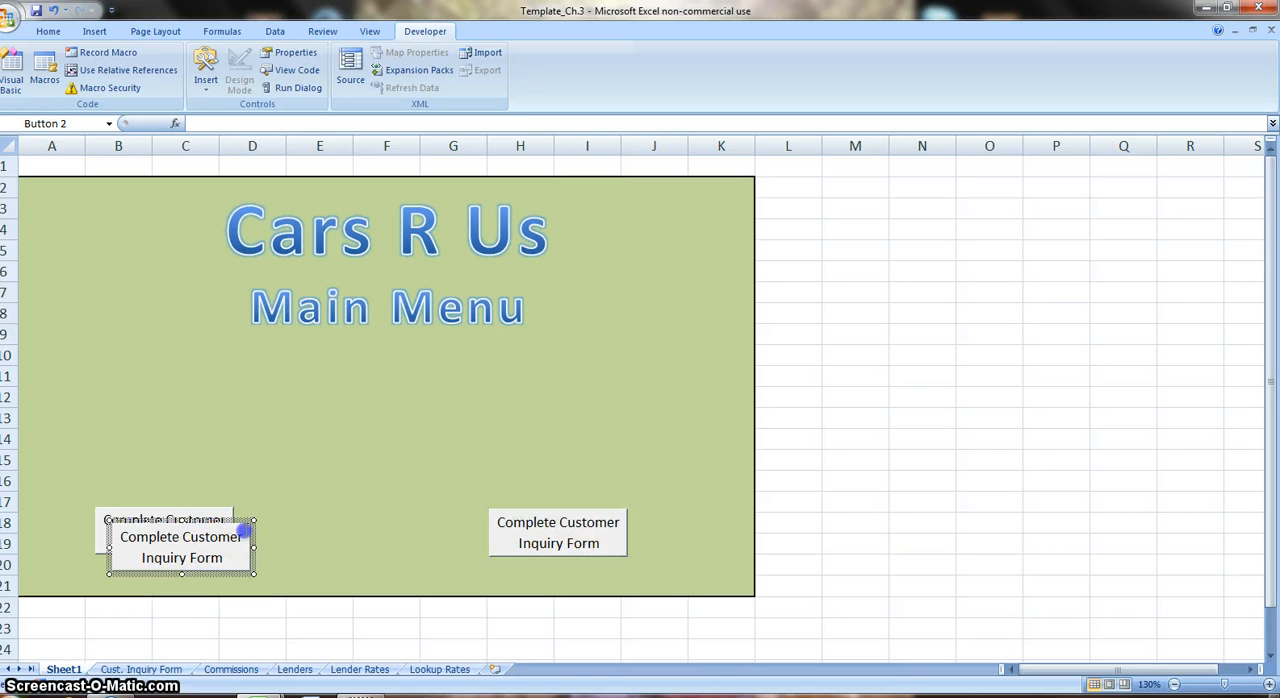
drag(423, 514, 425, 500)
Change the middle button's caption to "Calculate Commissions".
drag(304, 518, 406, 538)
text(Calcu)
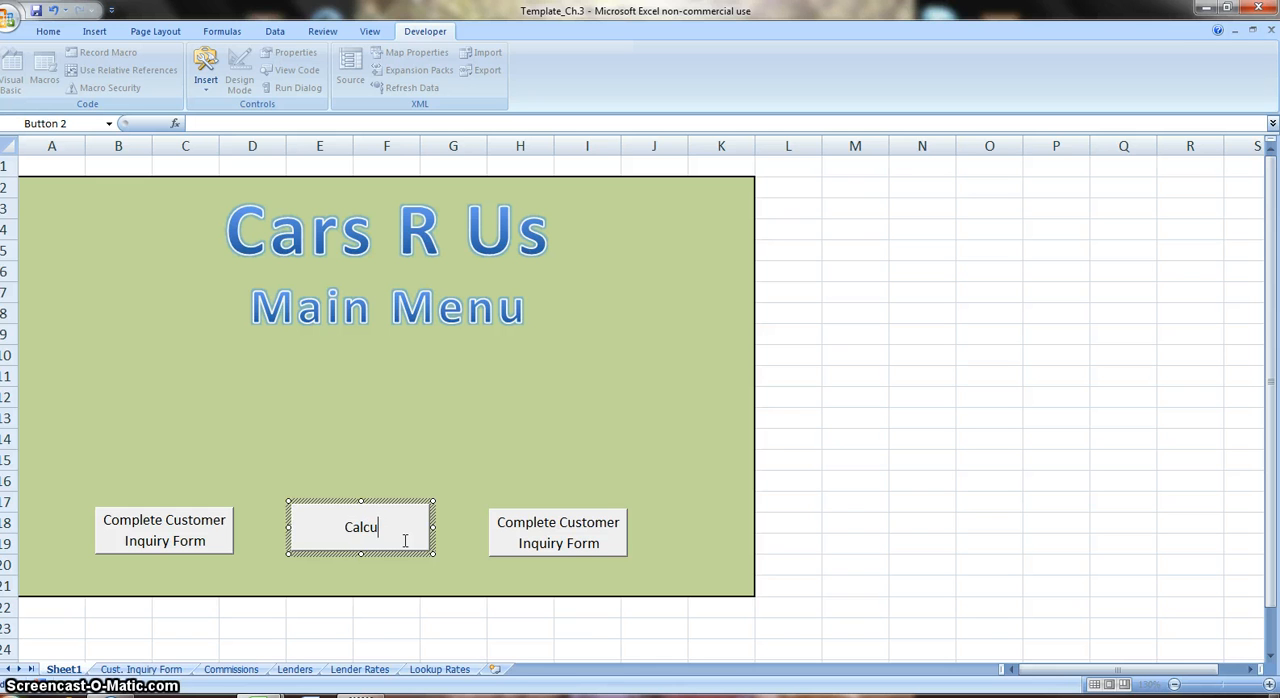
text(late Comm)
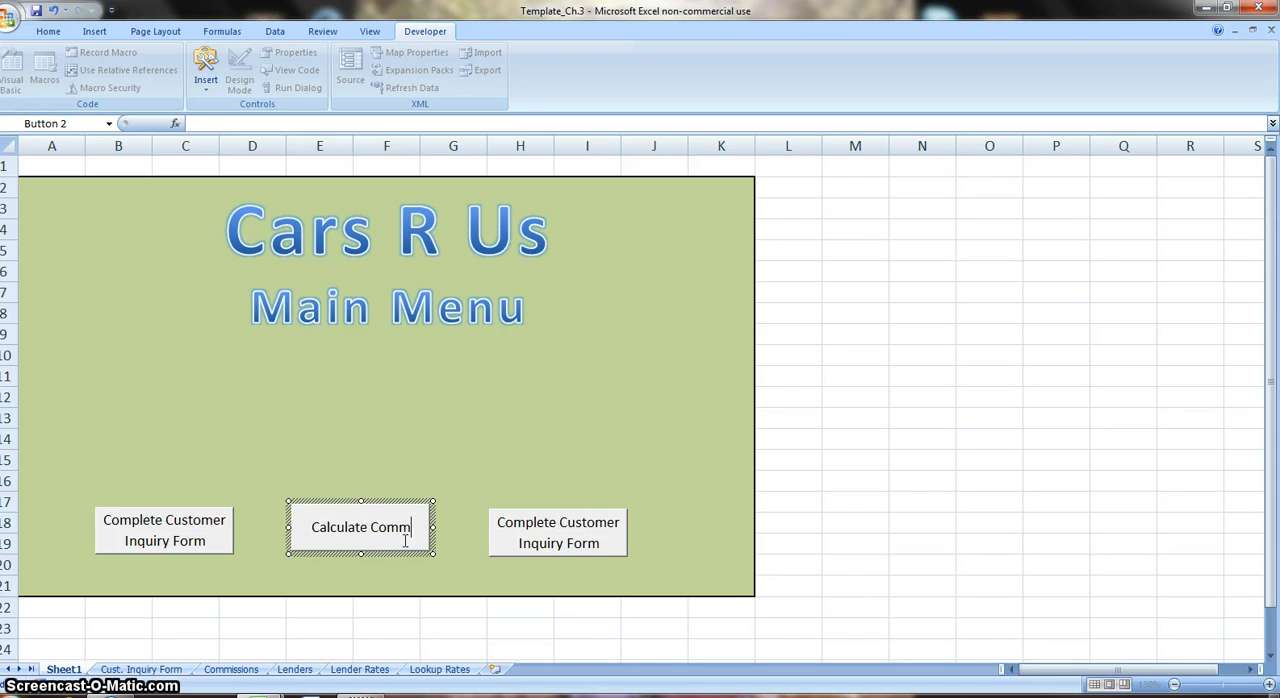
text(issions)
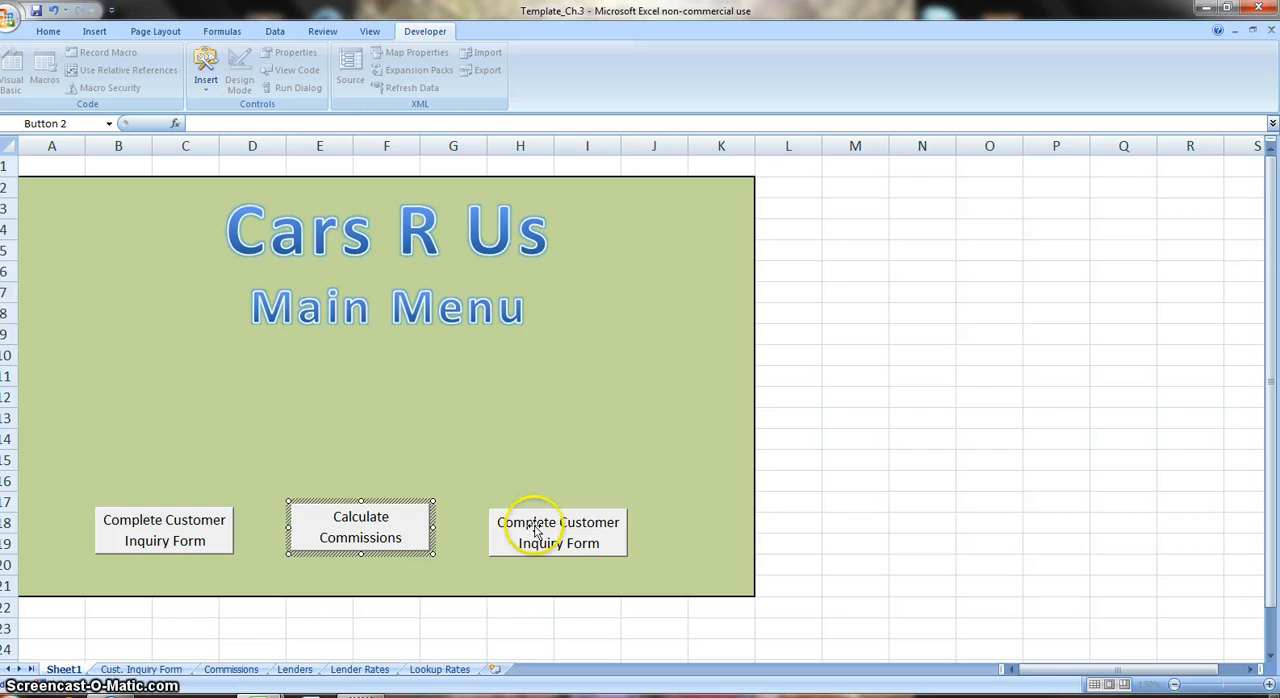
Change the third button's caption to "Locate Lenders" and deselect it.
ctrl+click(505, 524)
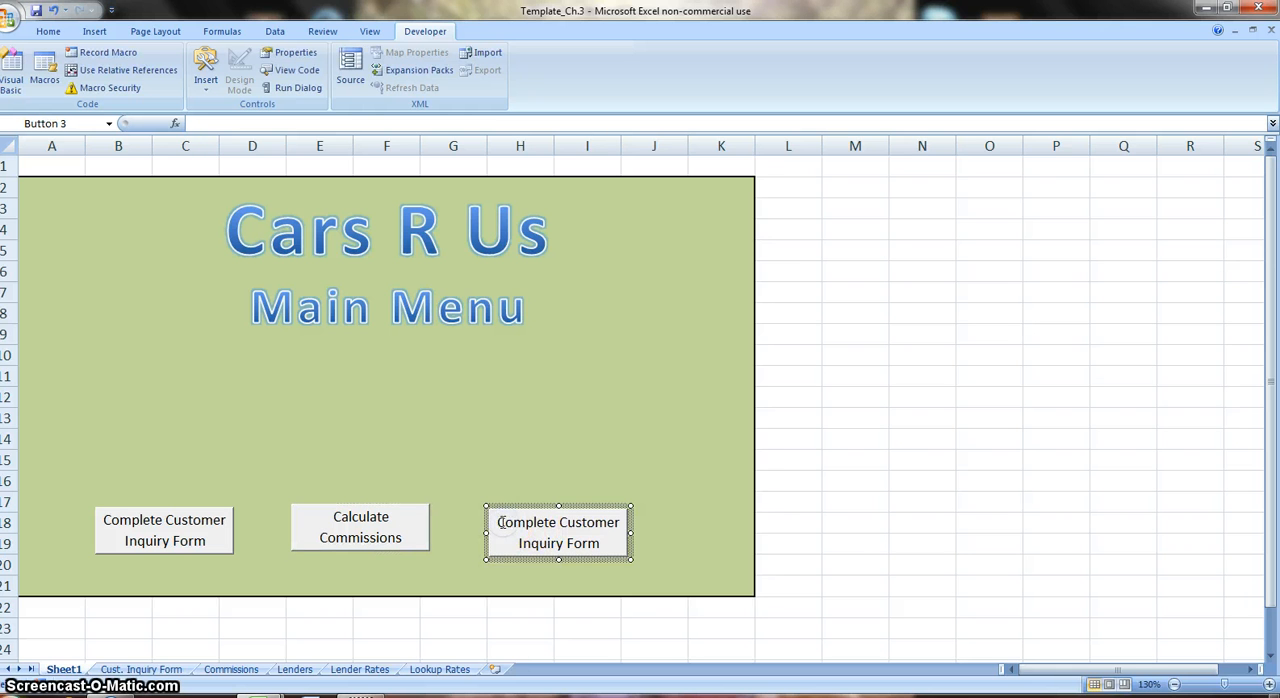
drag(499, 522, 606, 548)
text(Lo)
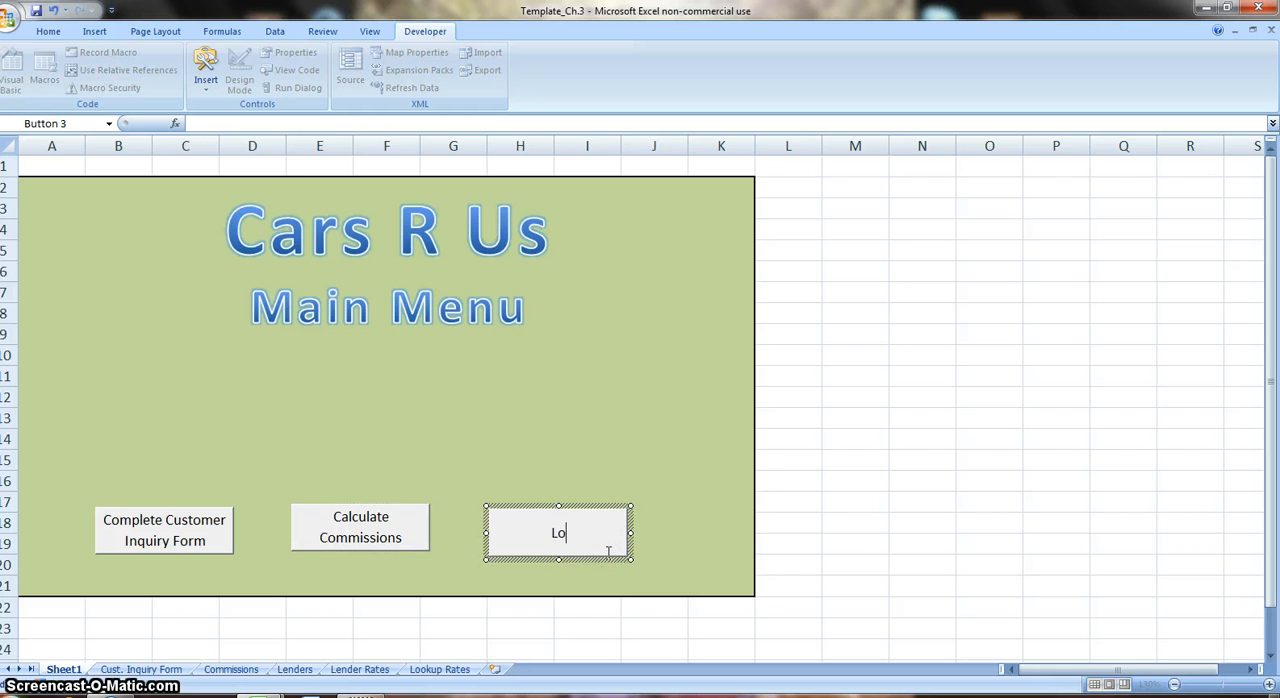
text(cate Lenders)
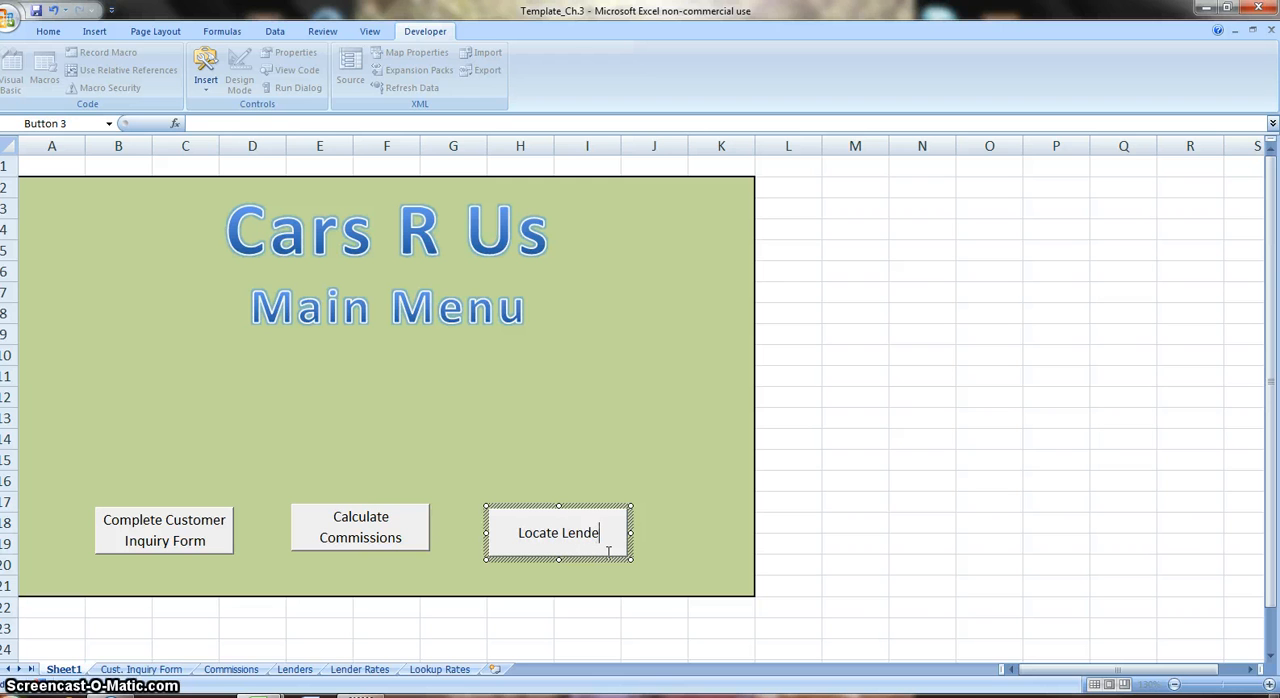
click(454, 580)
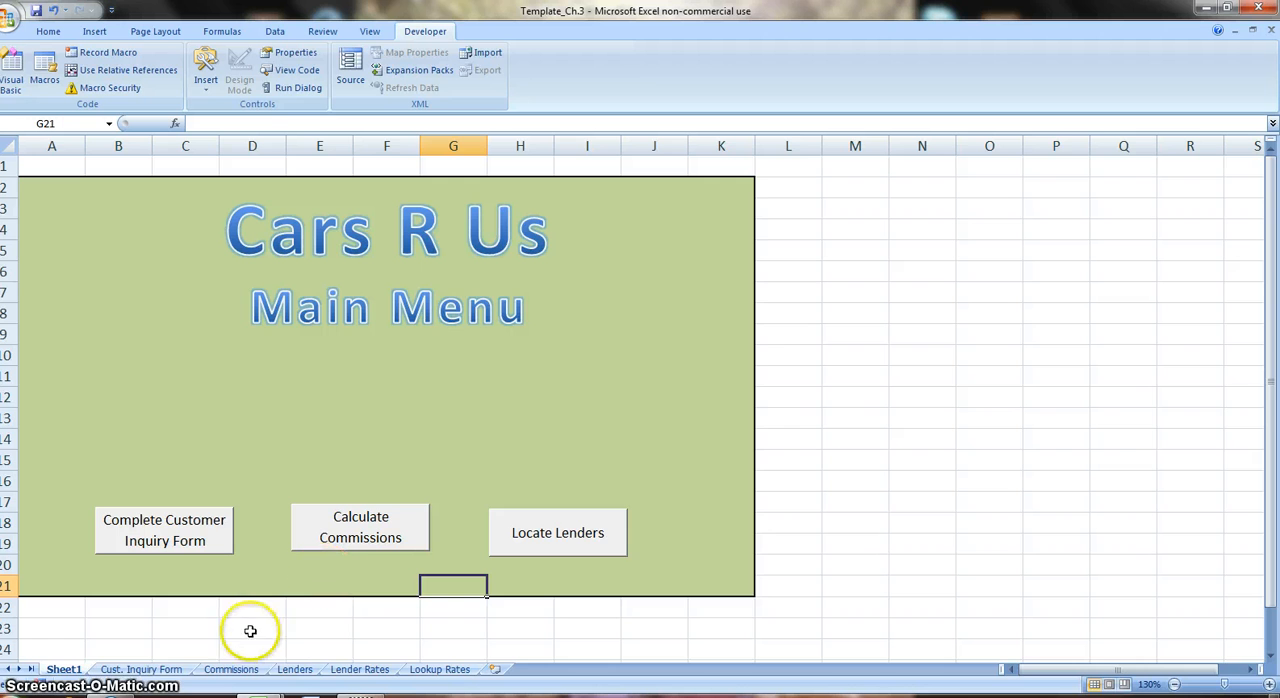
Name the customer credit score entry cell E12 on the Lenders sheet Credit_Score.
click(293, 669)
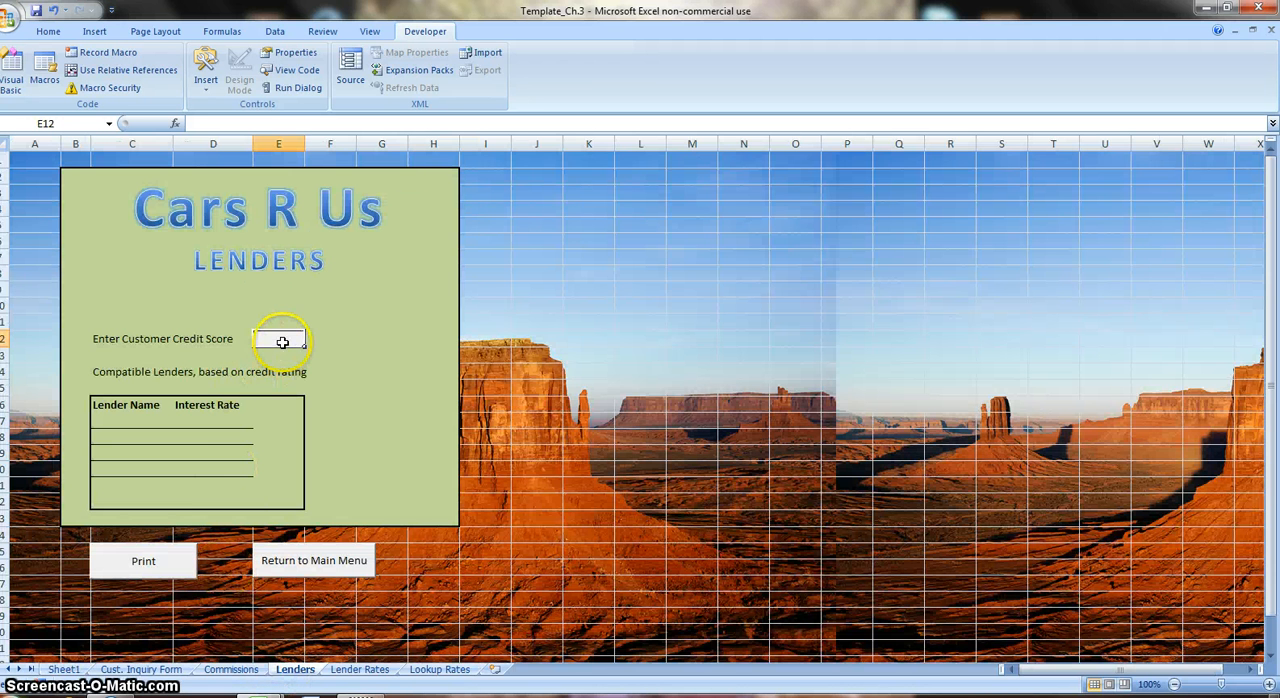
mouse_move(285, 341)
mouse_down()
mouse_move(345, 363)
mouse_move(289, 344)
mouse_up()
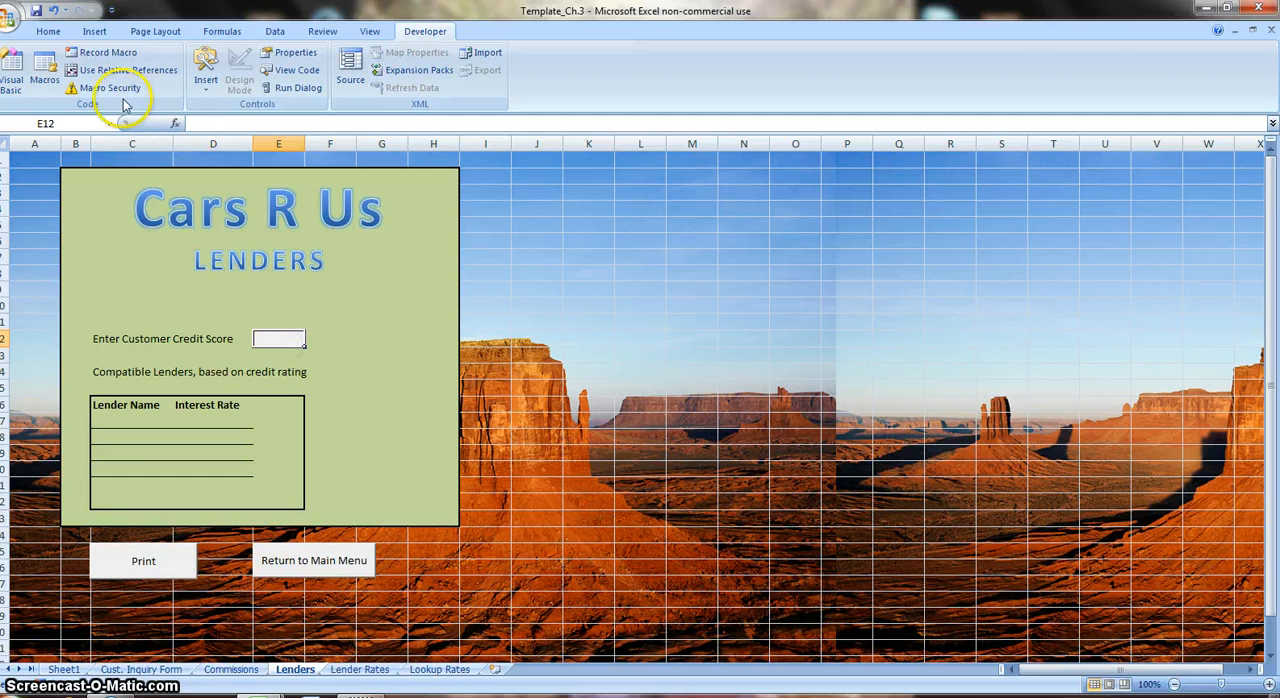
click(76, 119)
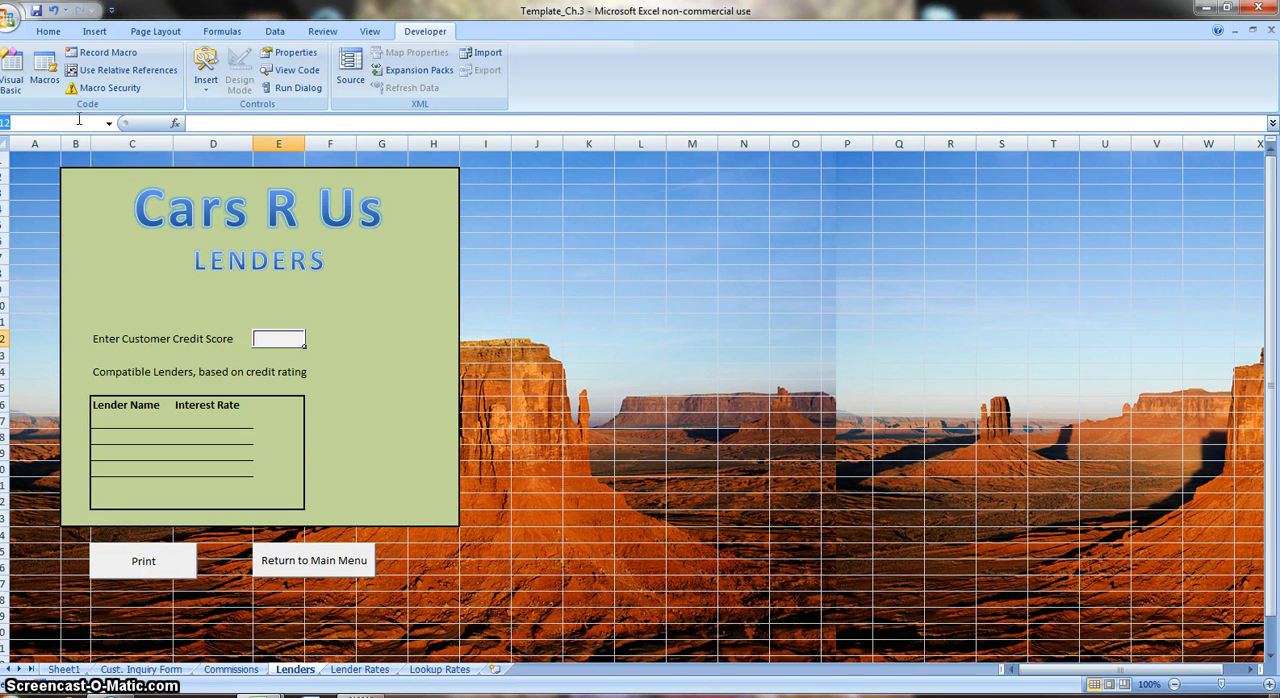
text(credit_Score)
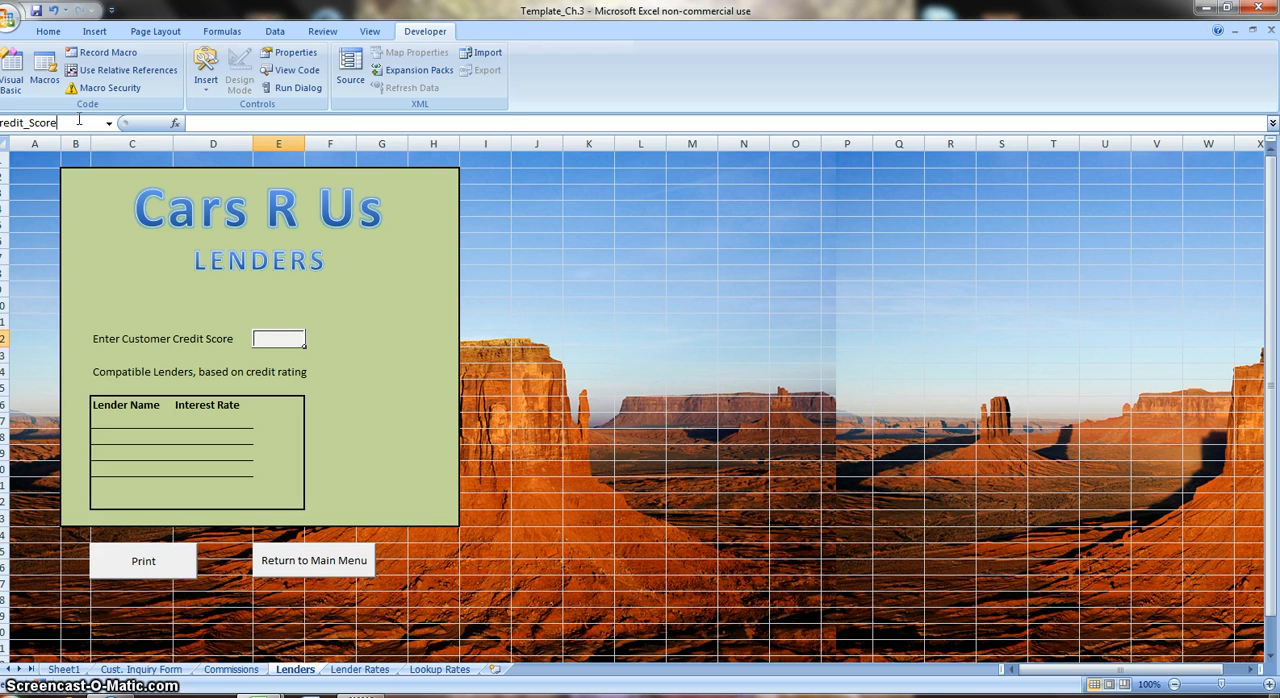
key(Return)
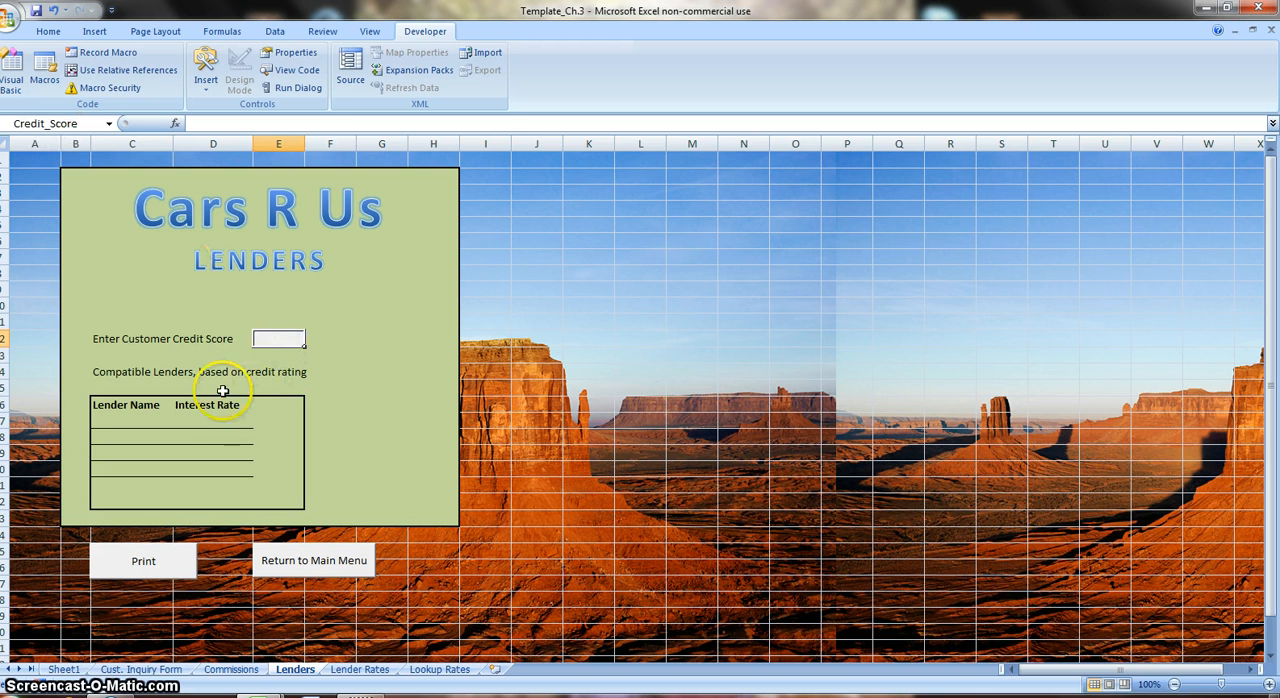
click(210, 425)
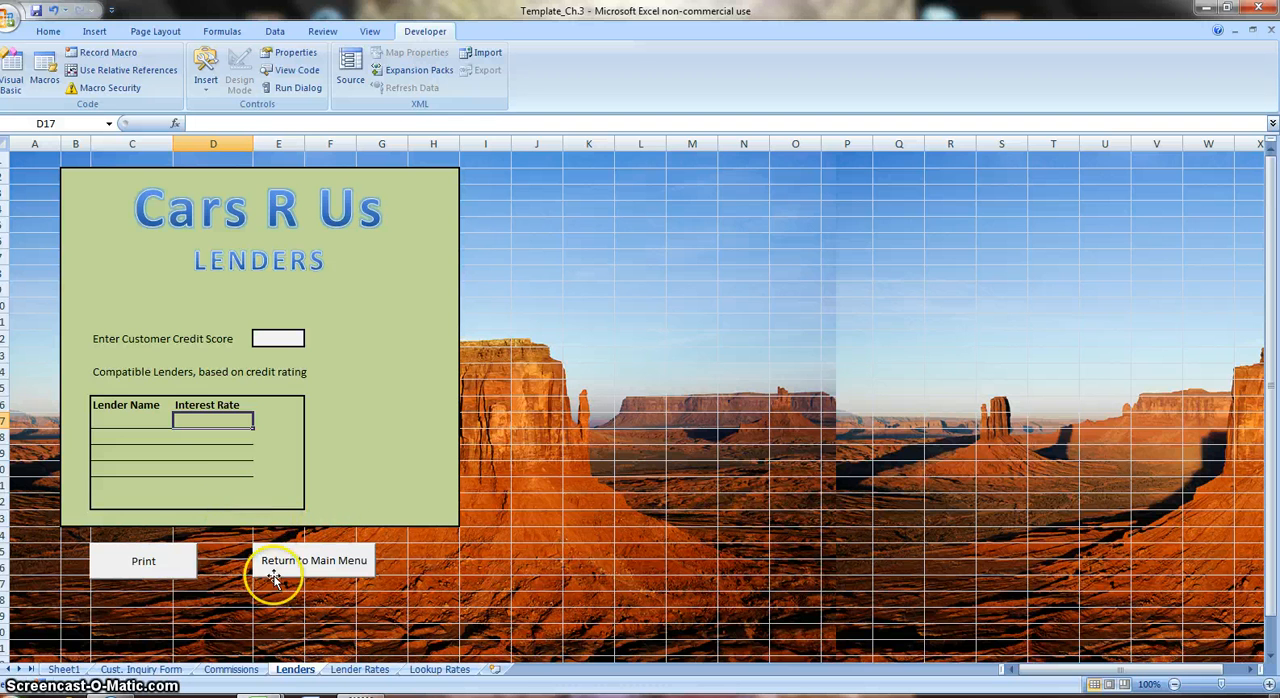
Set the Desert picture from the Sample Pictures folder as the background of Sheet1.
click(62, 669)
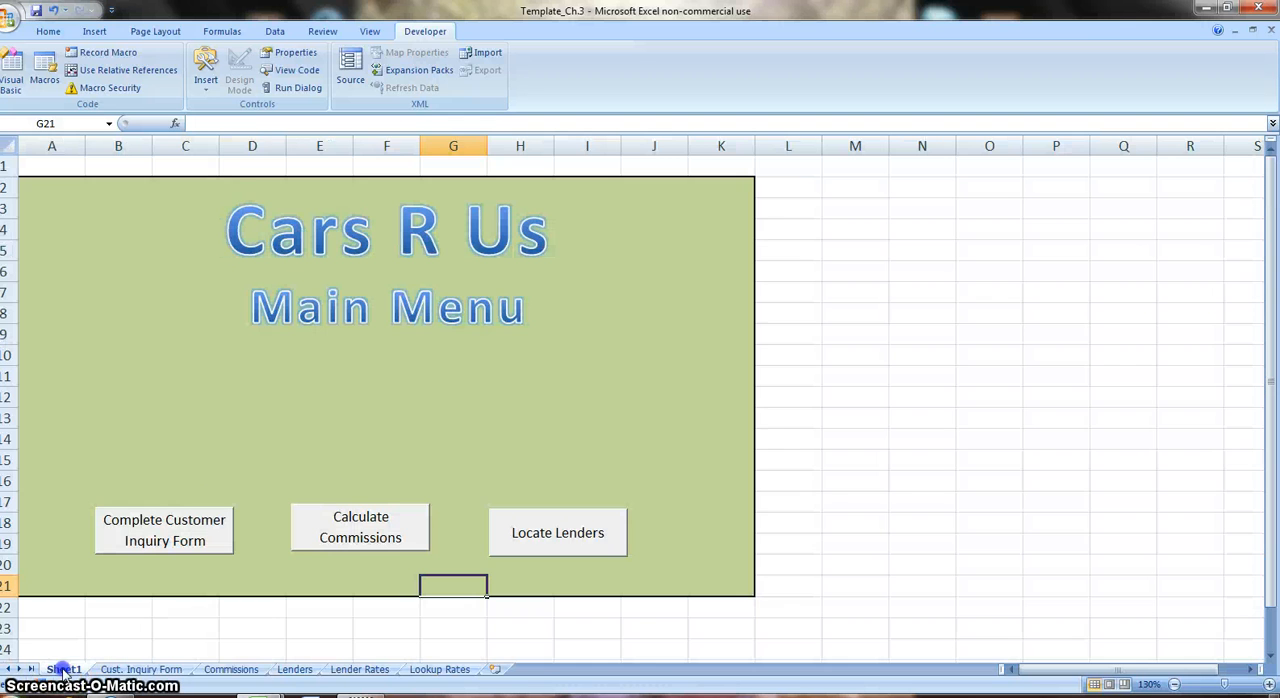
click(235, 165)
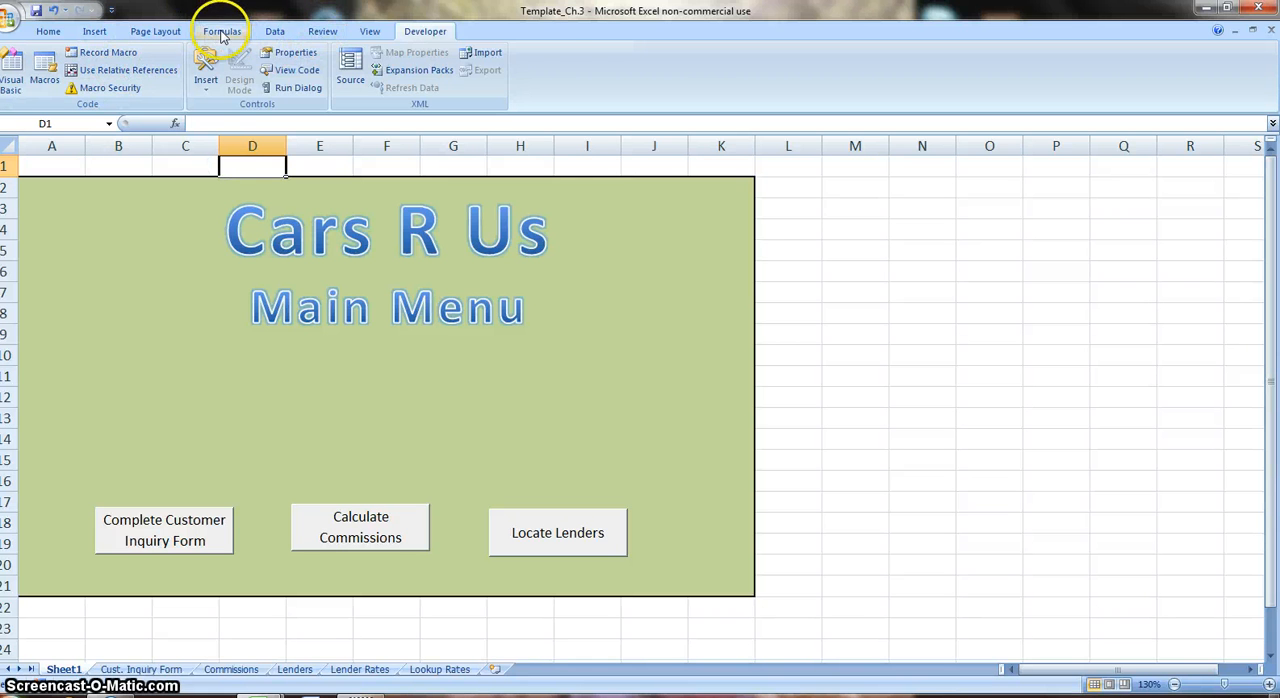
click(322, 32)
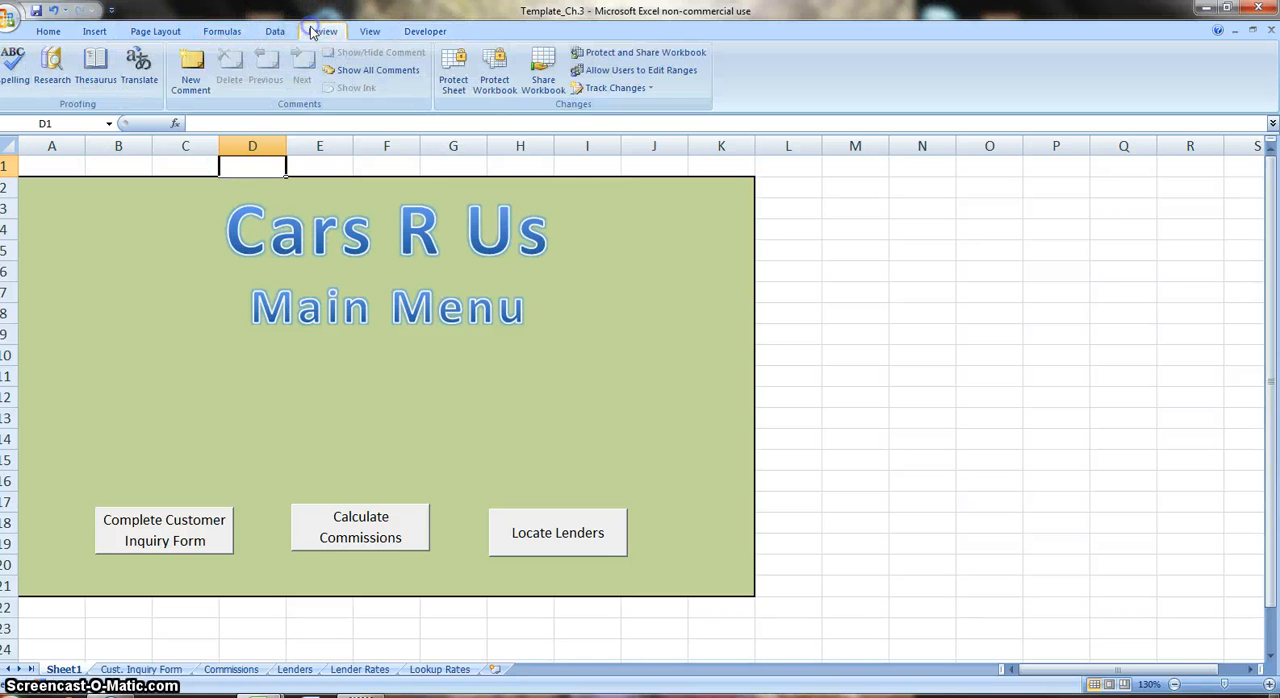
click(165, 31)
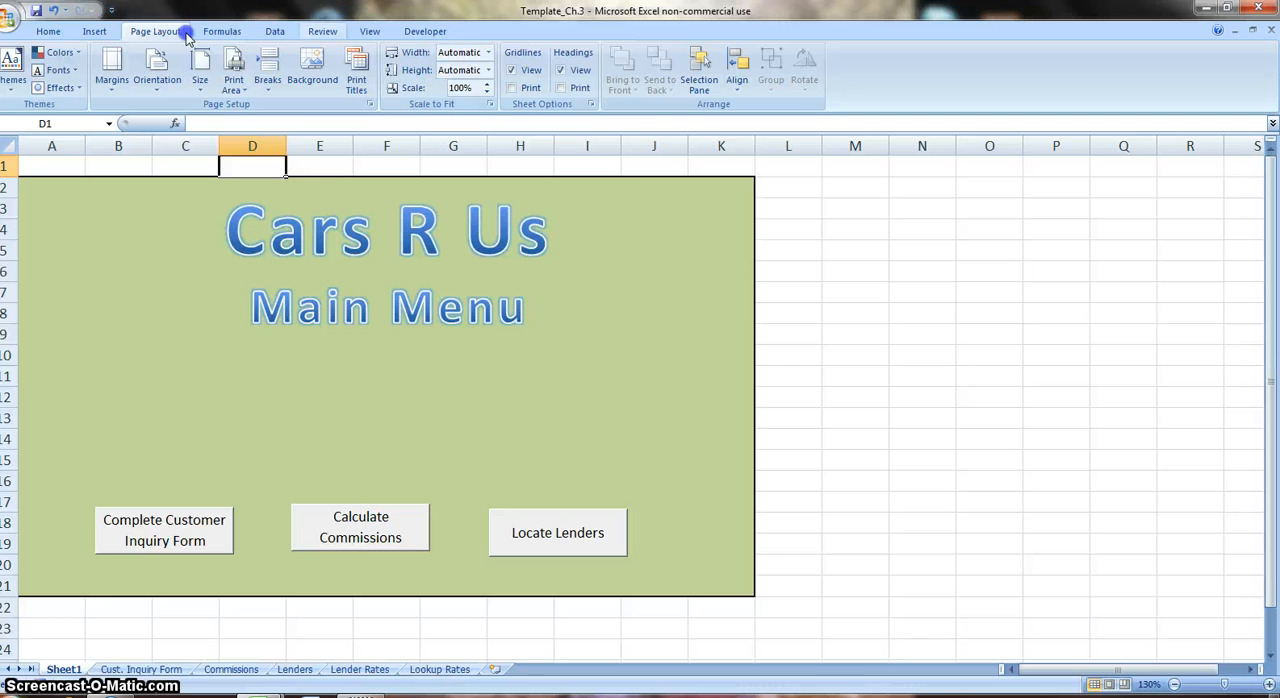
click(305, 85)
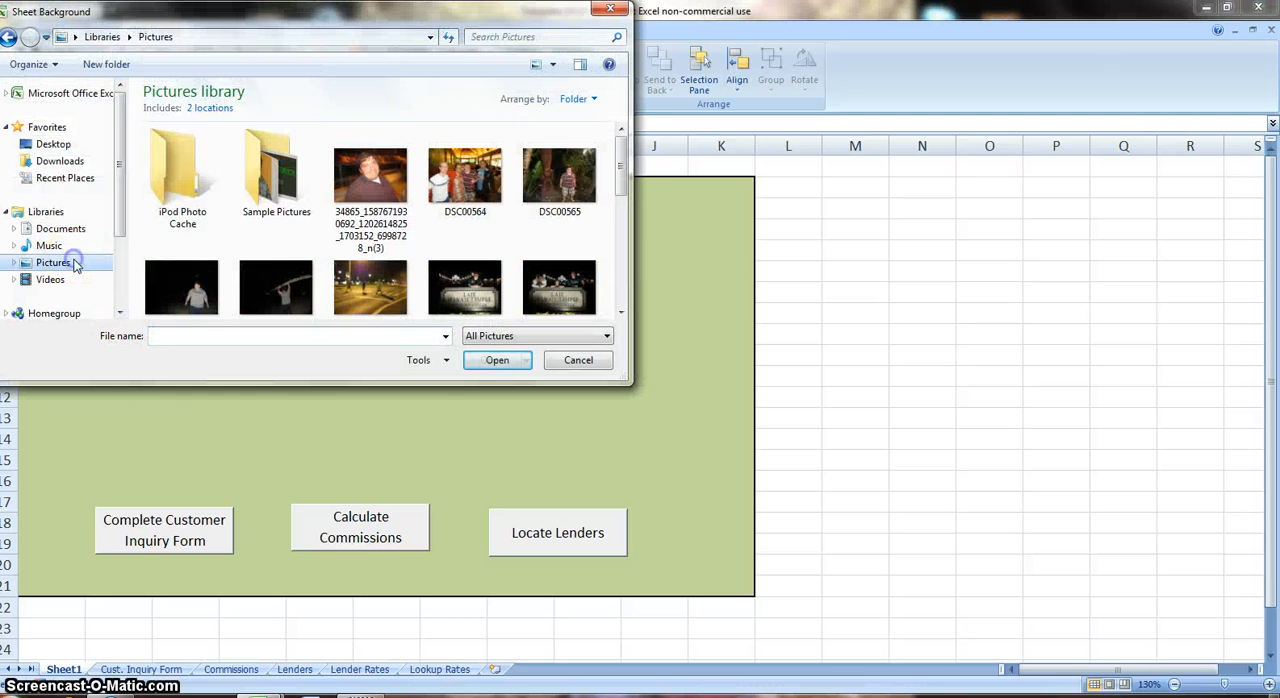
double_click(274, 172)
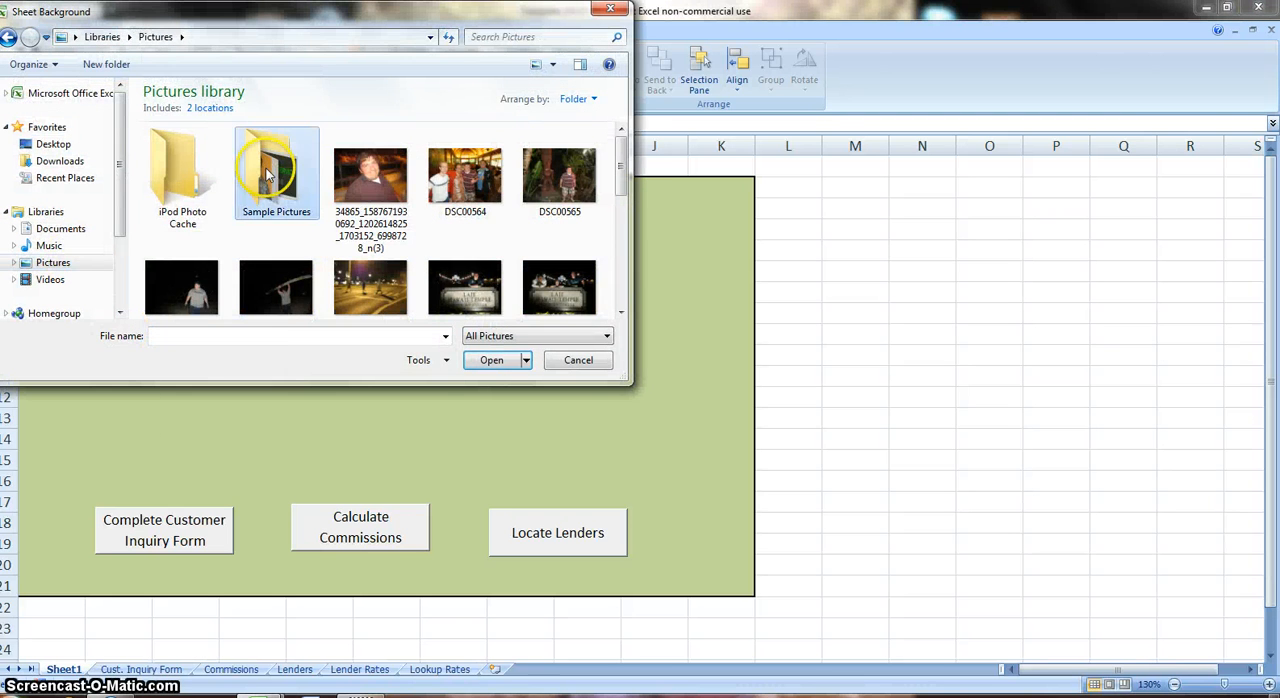
click(540, 142)
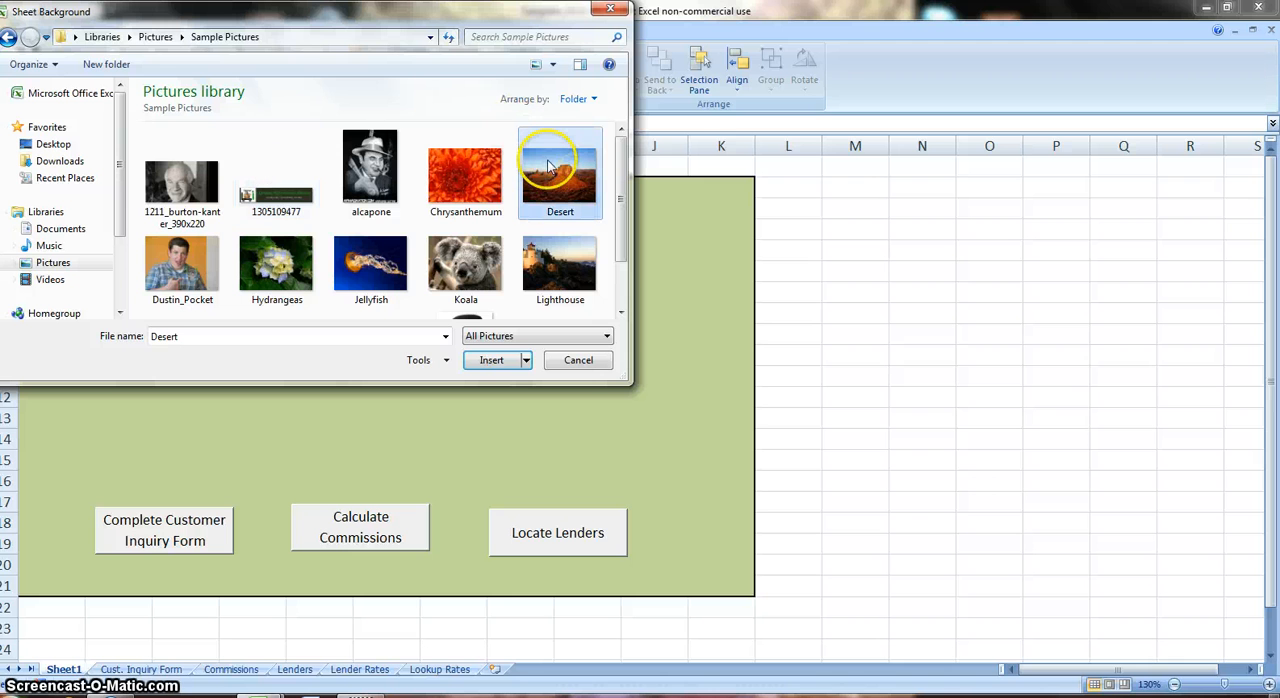
click(492, 360)
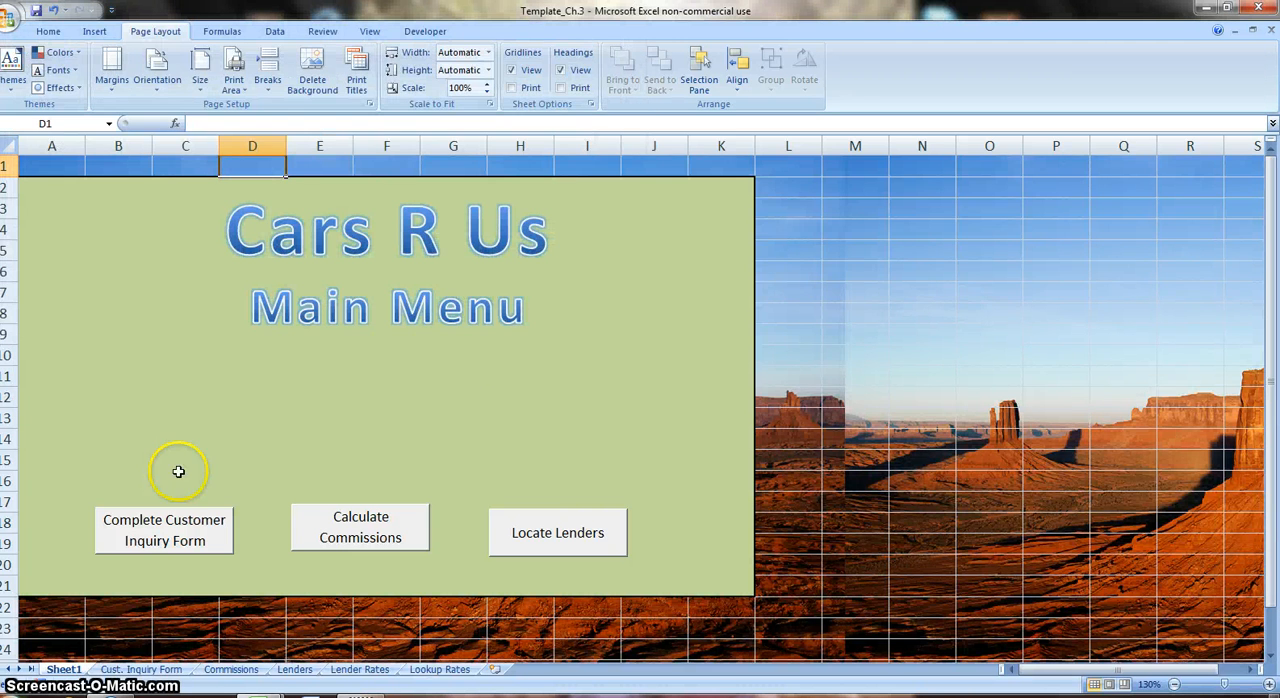
Rename Sheet1 as "Main Menu".
double_click(63, 669)
text(Main Menu)
key(Return)
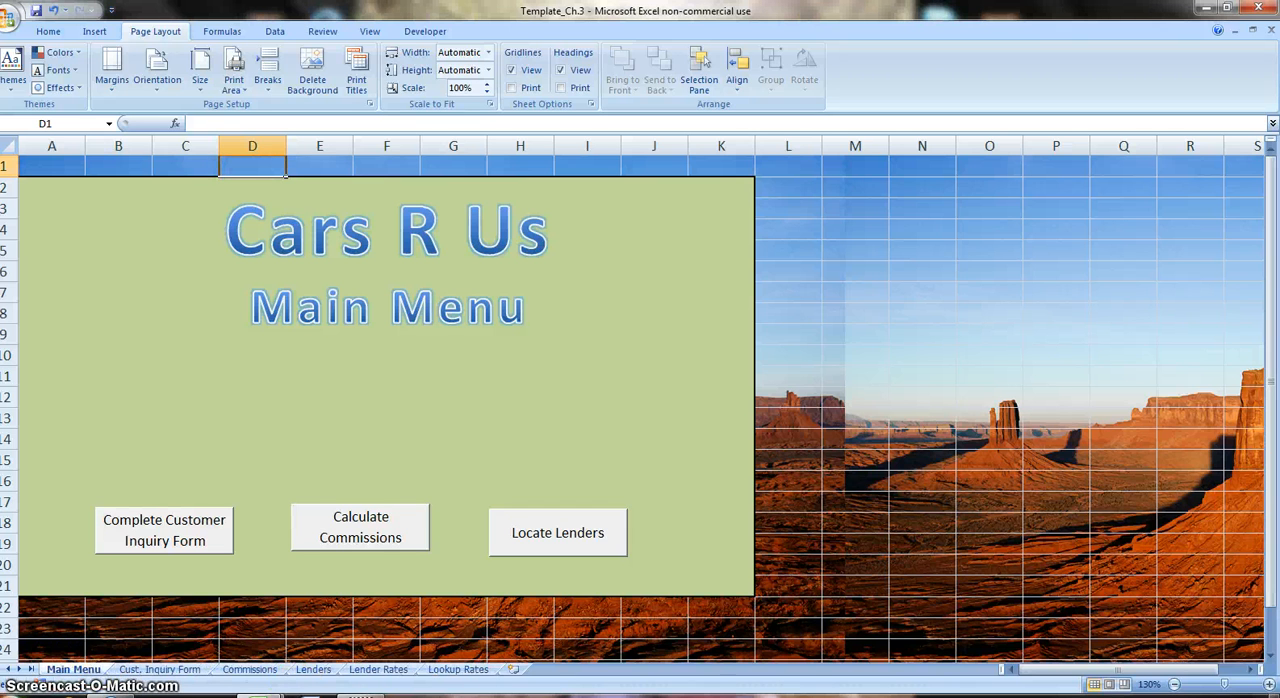
right_click(71, 672)
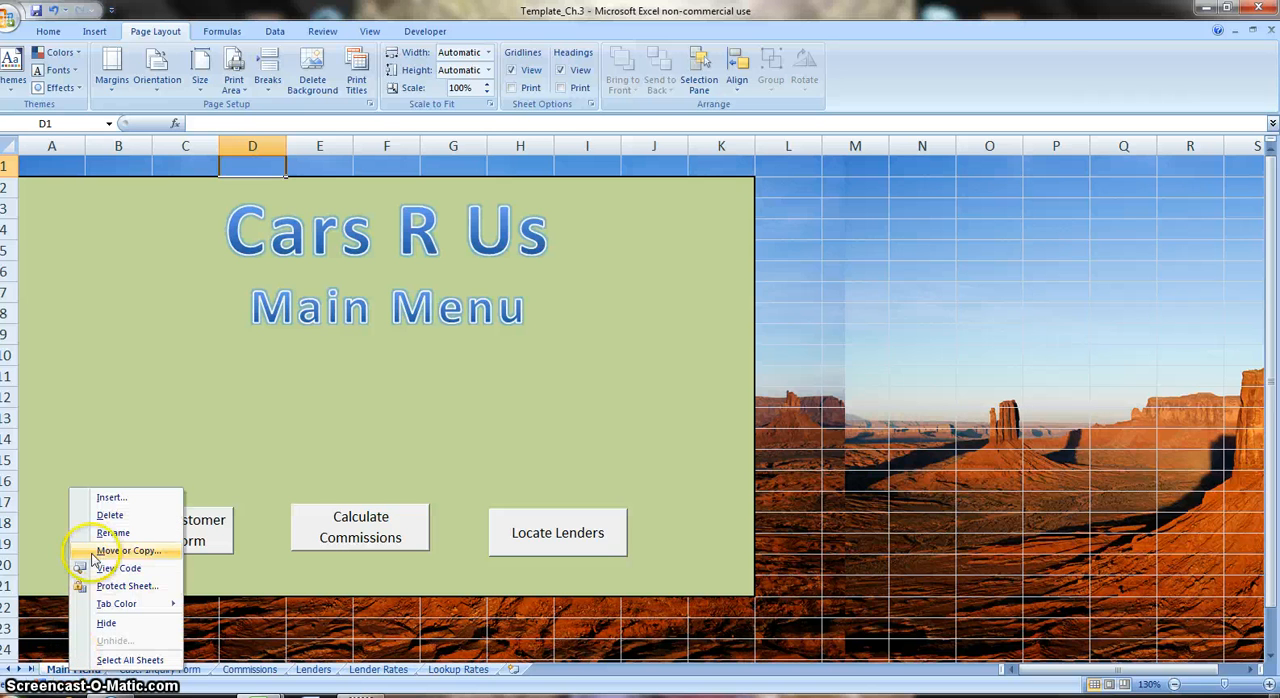
click(49, 632)
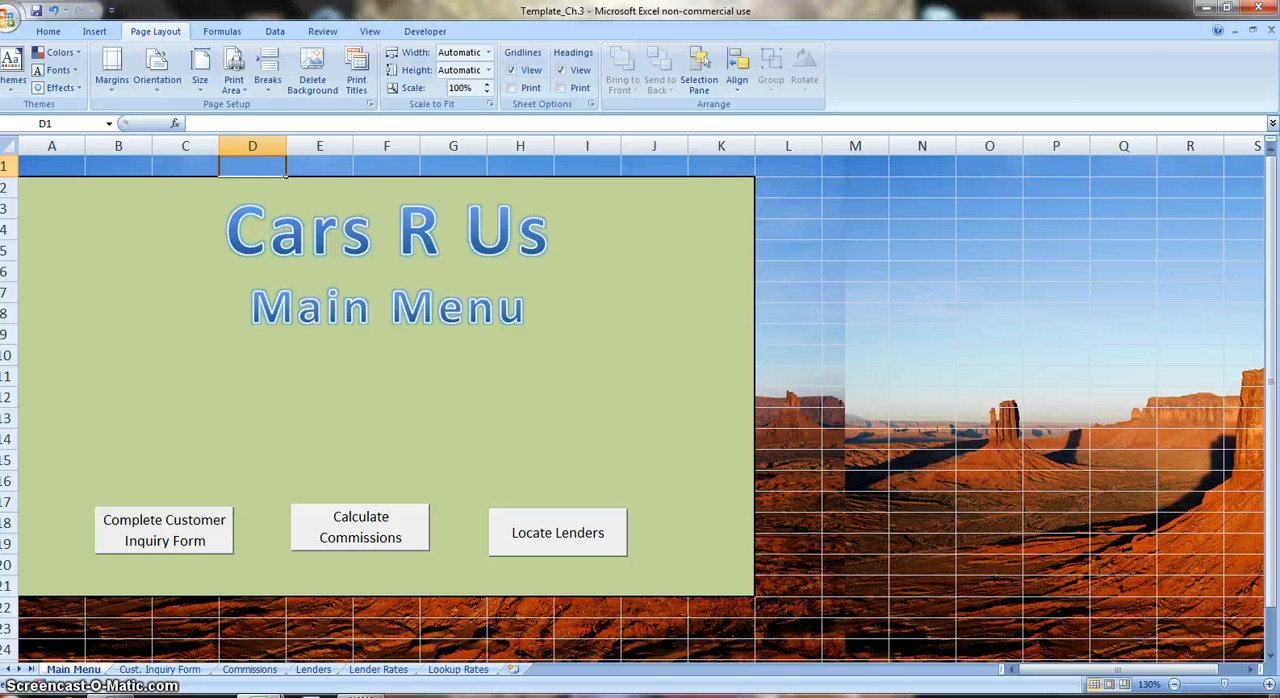
Enter the formula =H19+H20 in the Subtotal cell H21 of the Cust. Inquiry Form sheet.
click(160, 669)
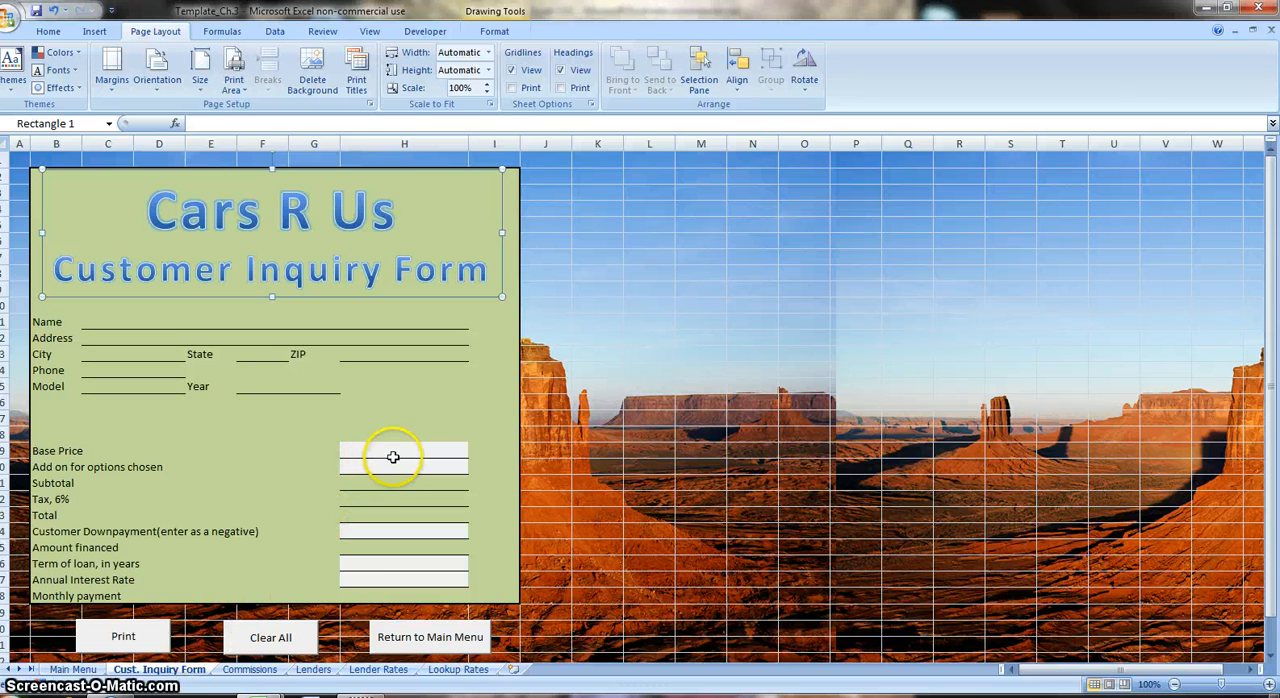
click(413, 481)
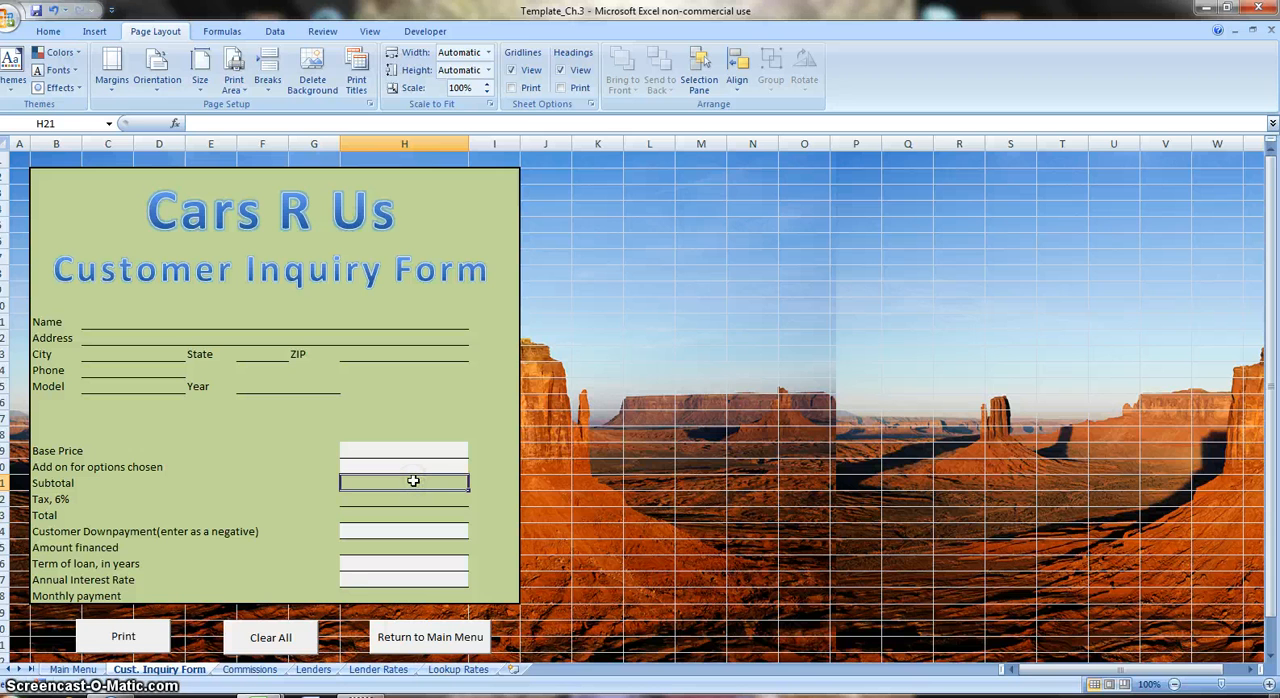
text(=)
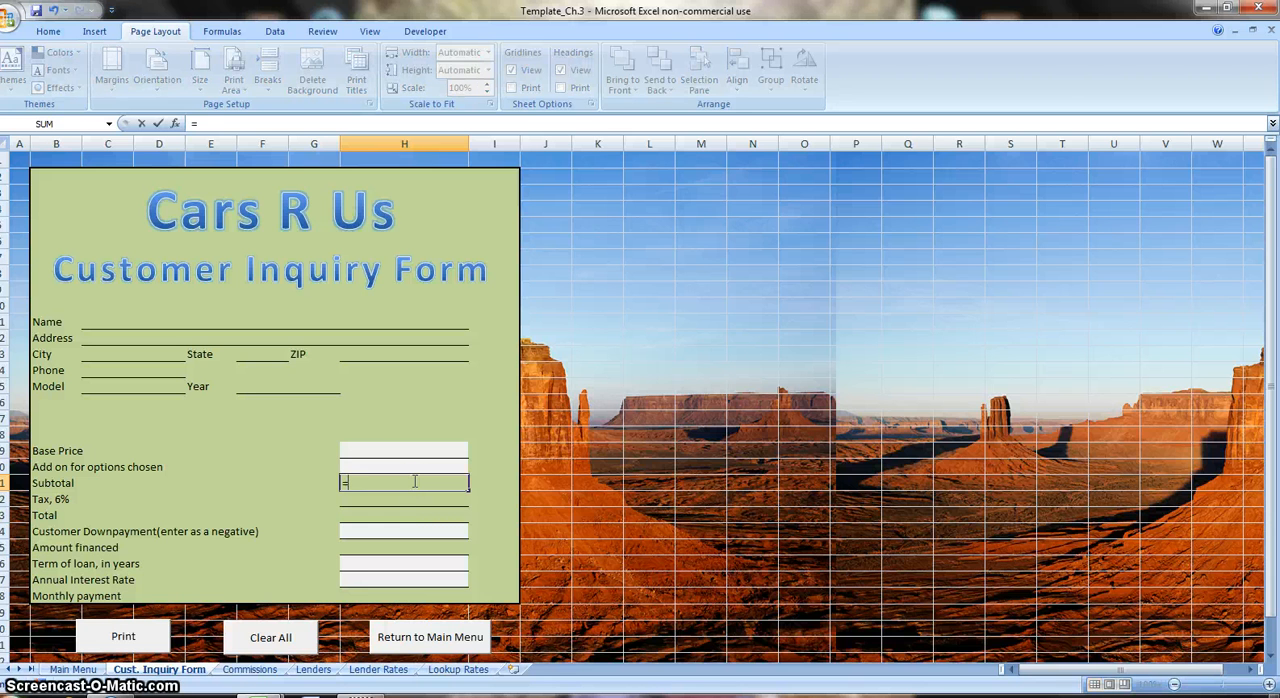
key(Up)
key(Up)
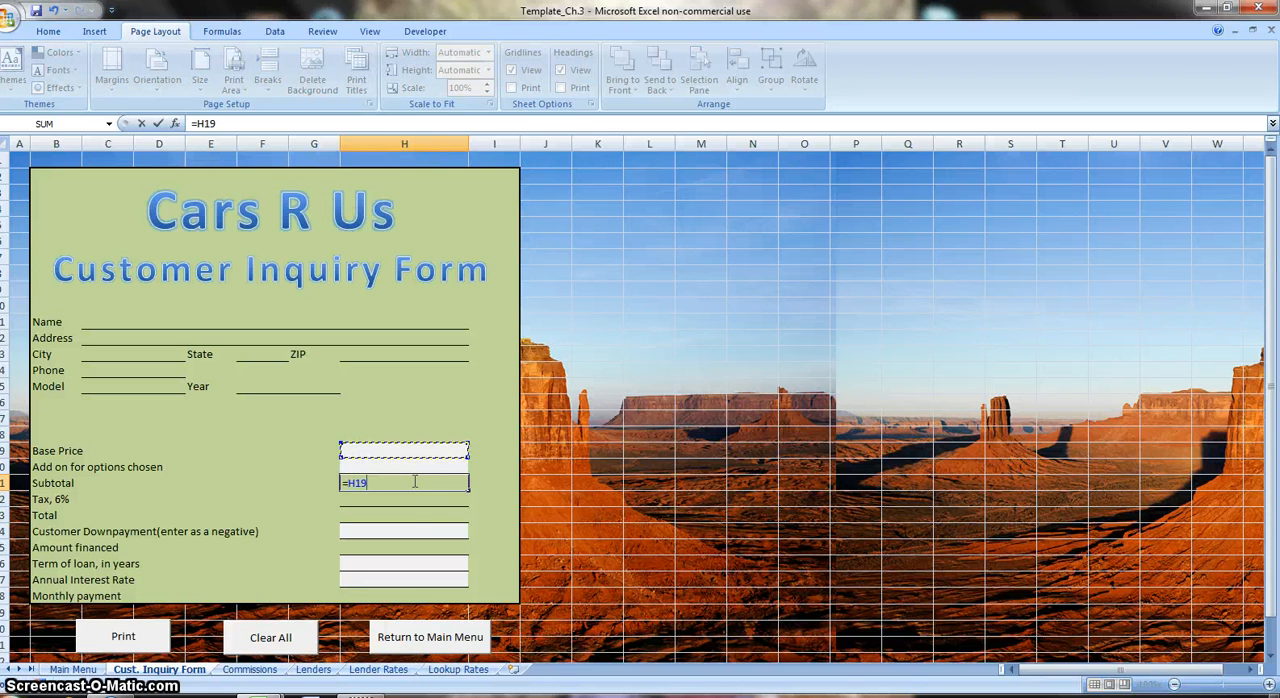
text(+)
key(Up)
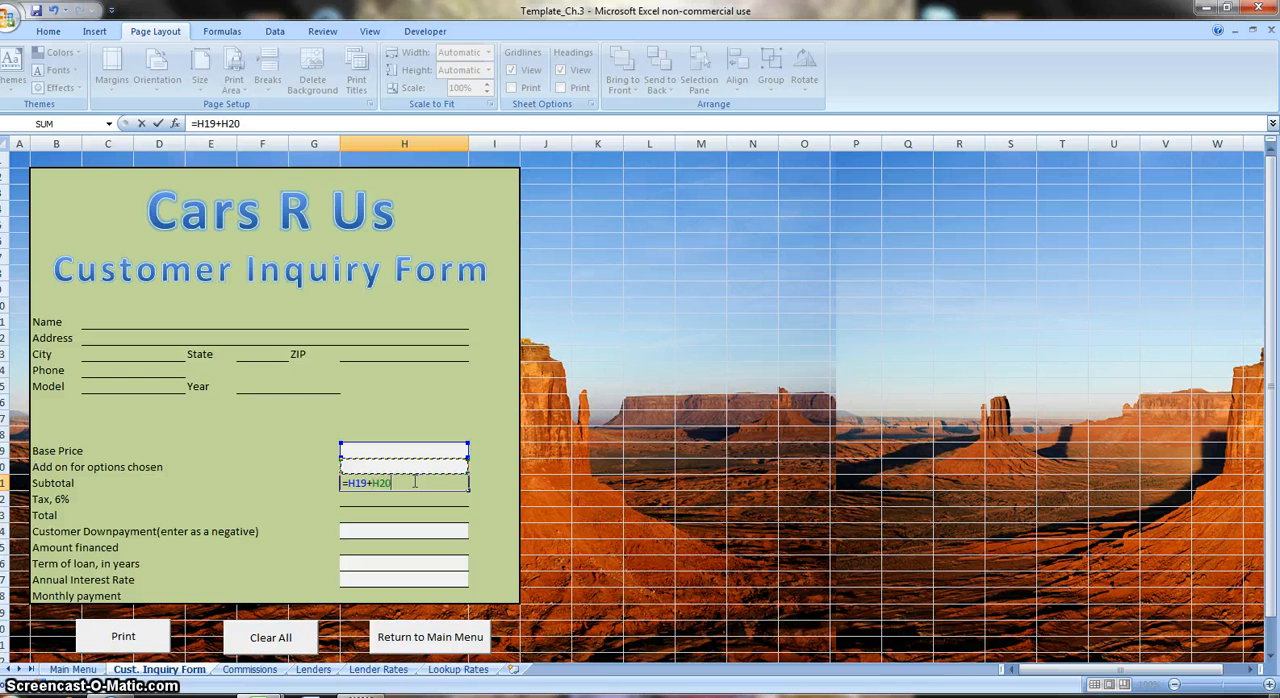
key(ctrl+Return)
Enter the formula =H21*.06 in the 6% Tax cell H22 to calculate tax on the subtotal.
scroll(415, 482, down, 2)
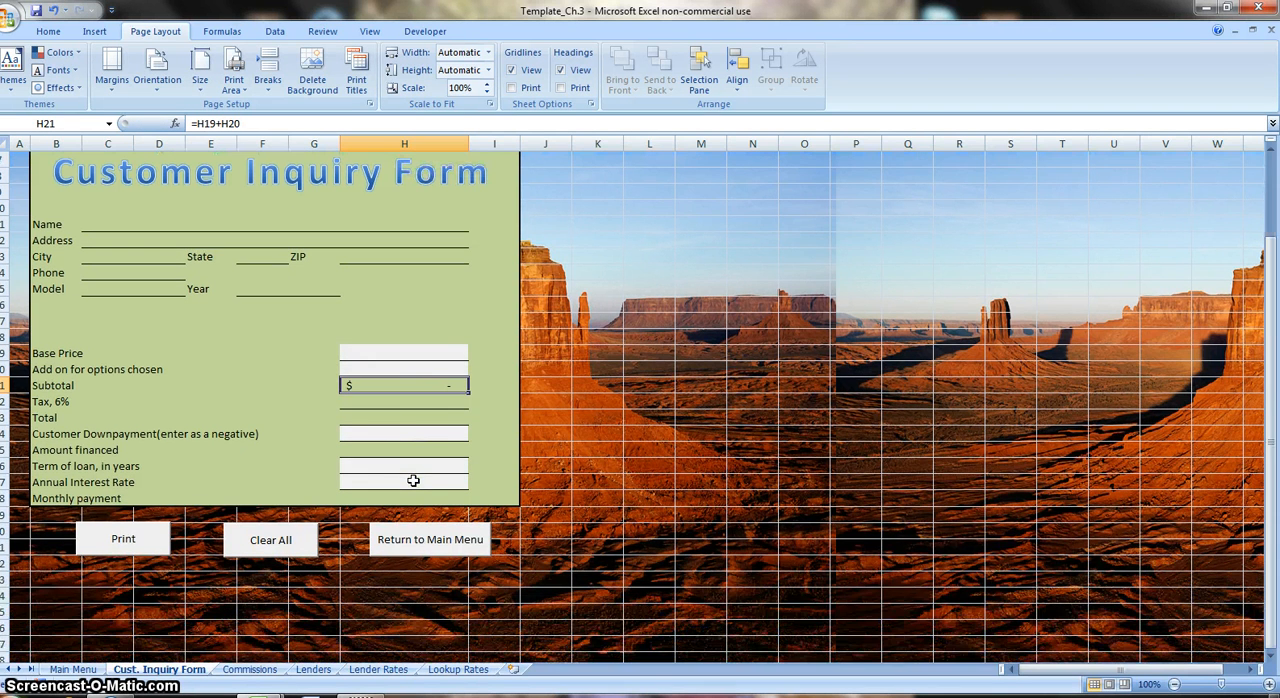
click(415, 403)
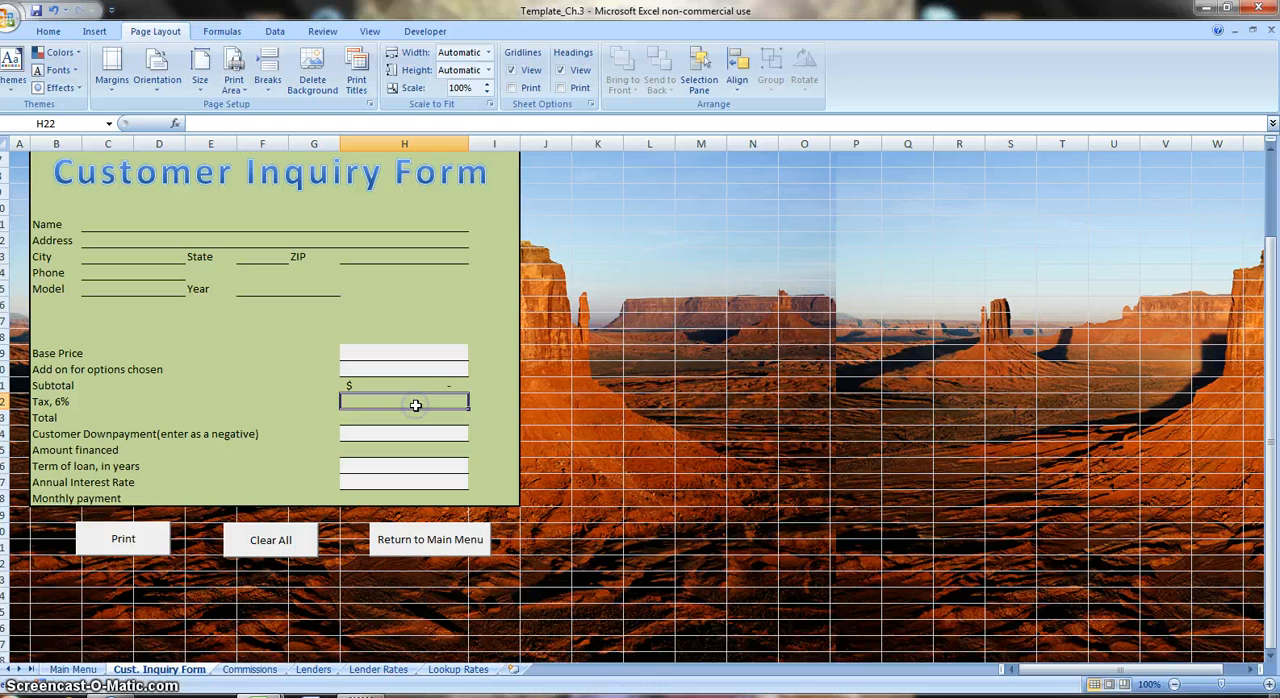
text(=)
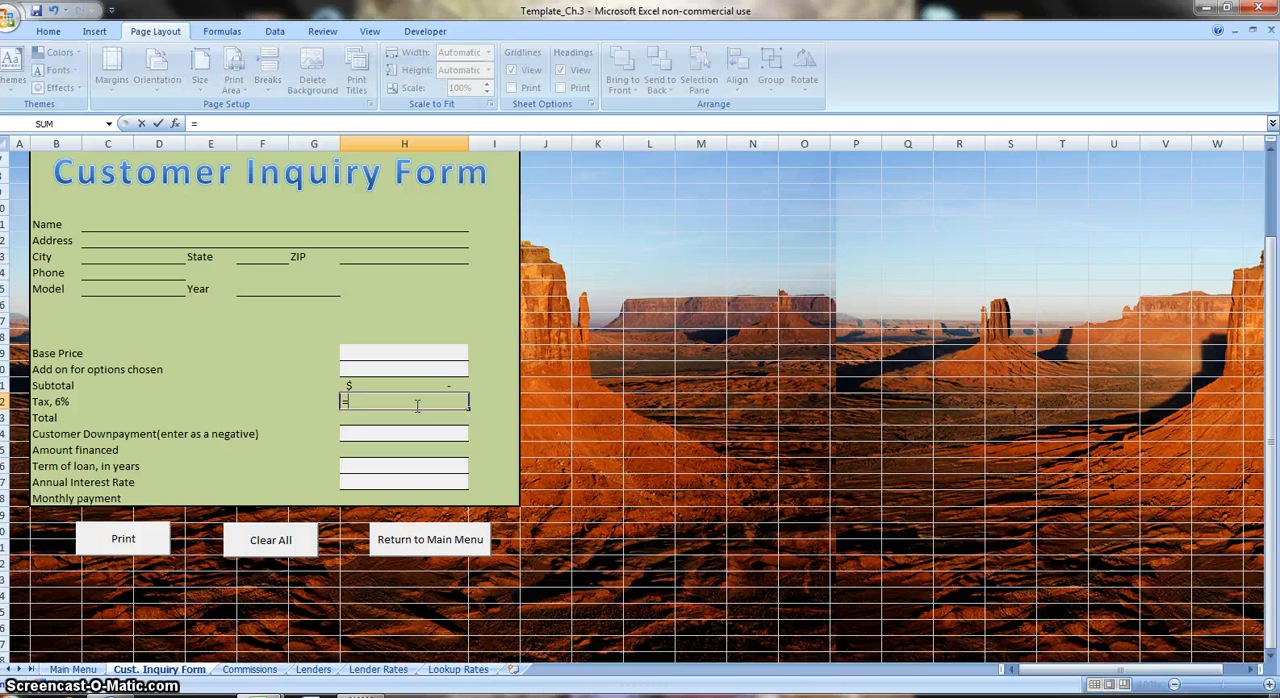
key(Up)
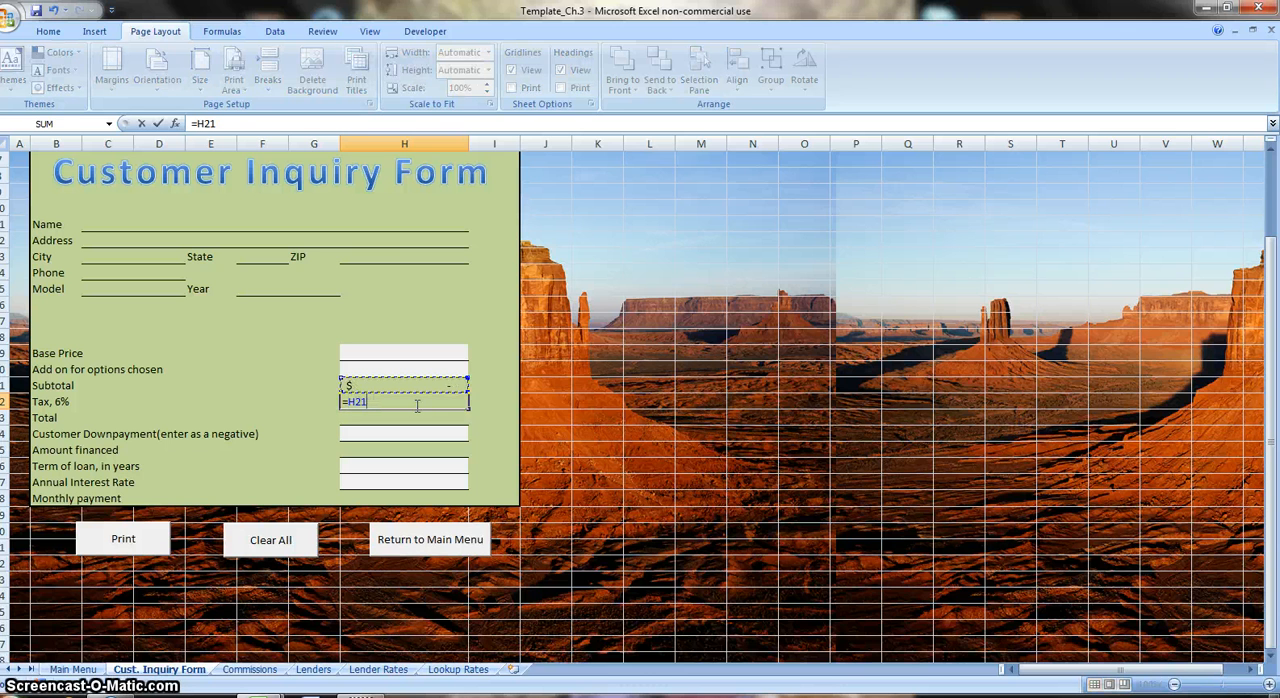
text(*.06)
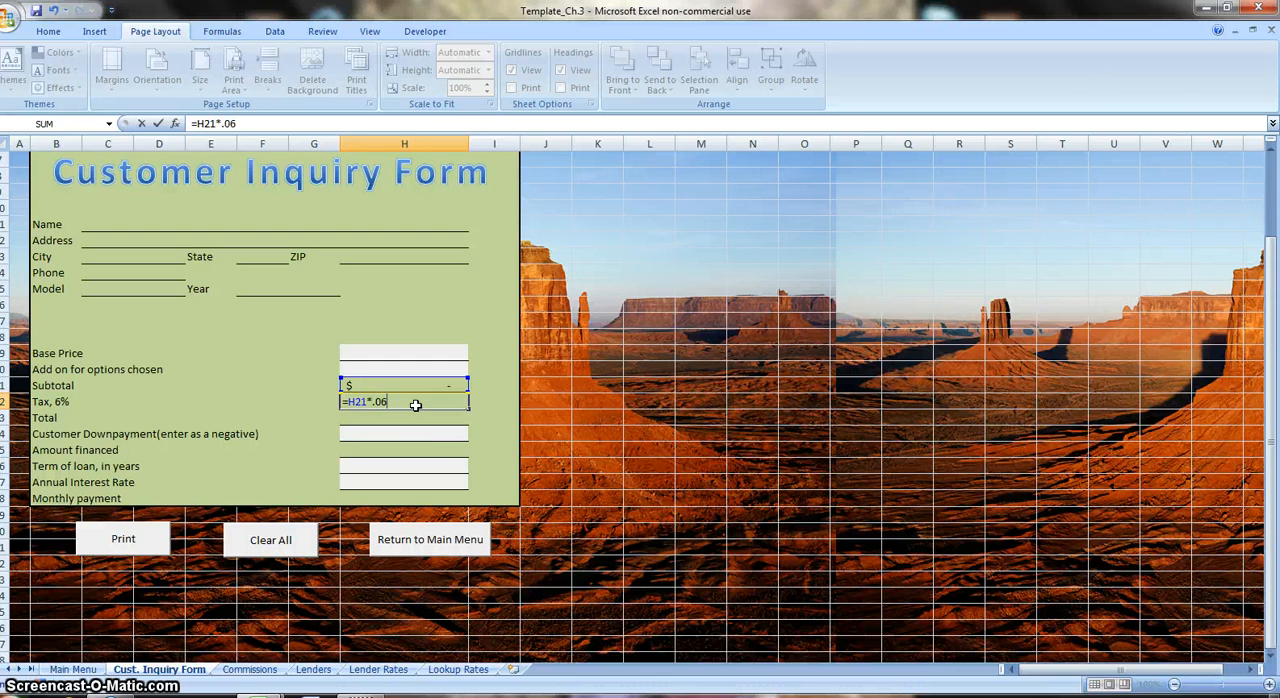
key(ctrl+Return)
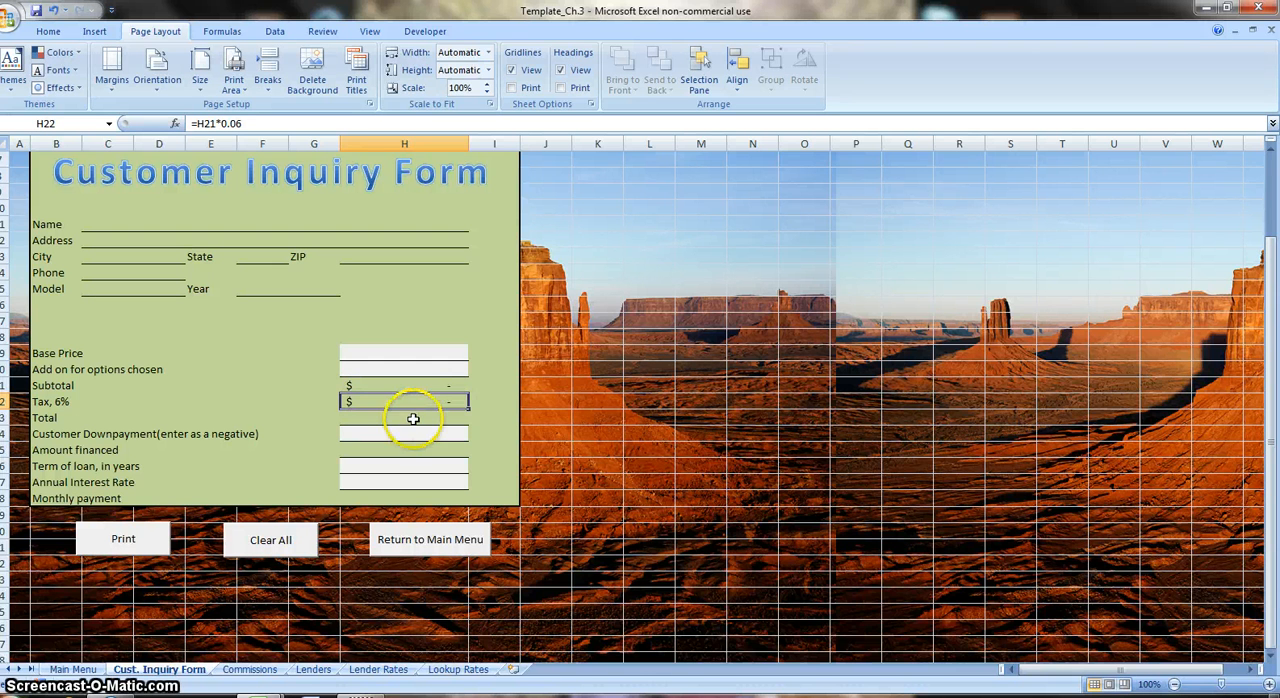
Enter the formula =H21+H22 in the Total cell H23 to add the tax to the subtotal.
click(412, 418)
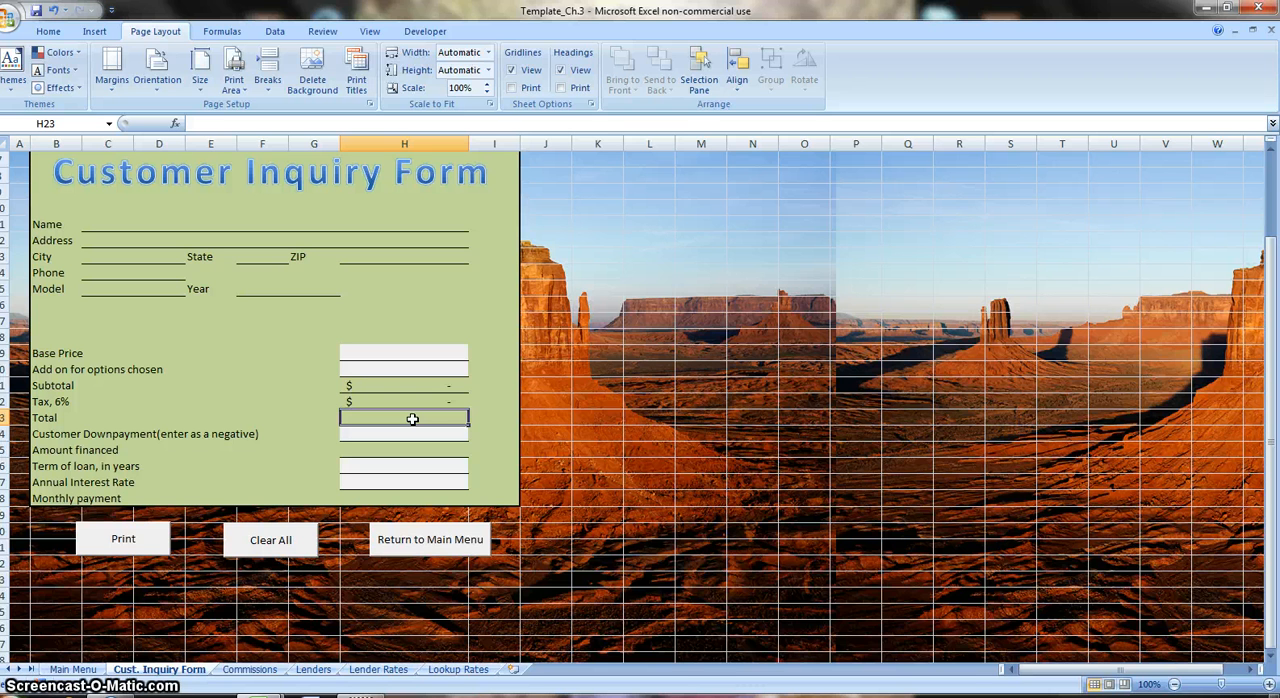
text(=)
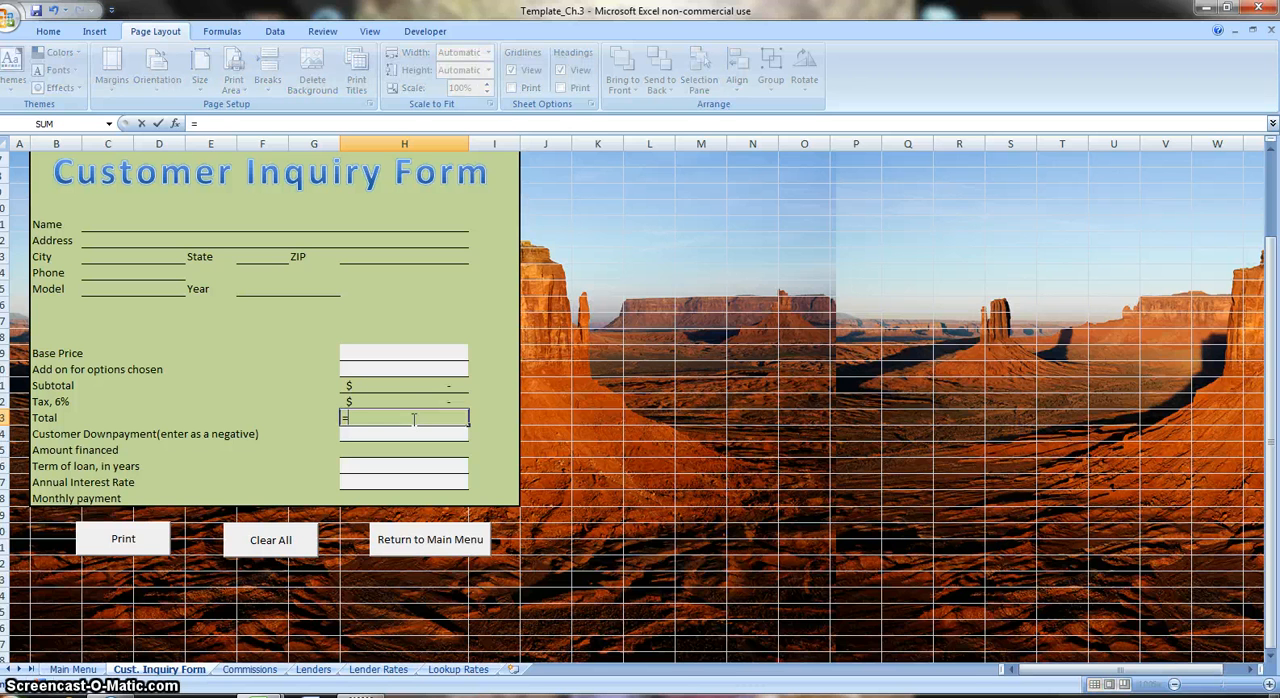
key(Up)
key(Up)
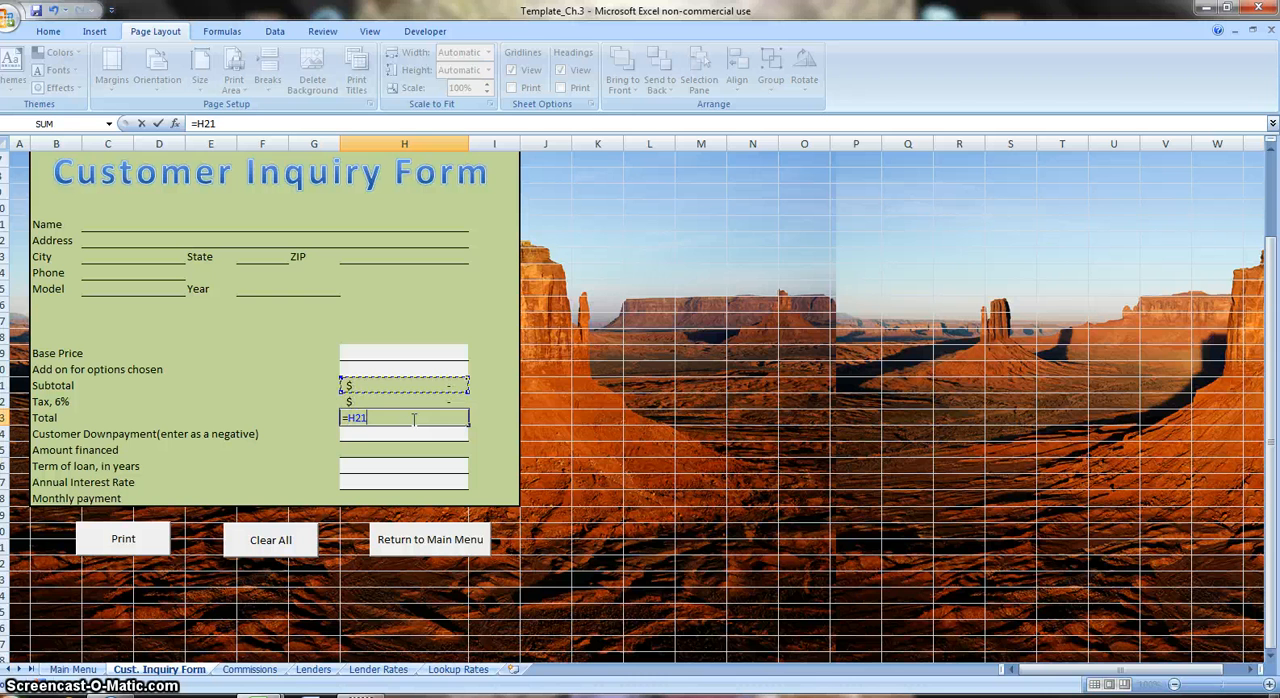
text(+)
key(Up)
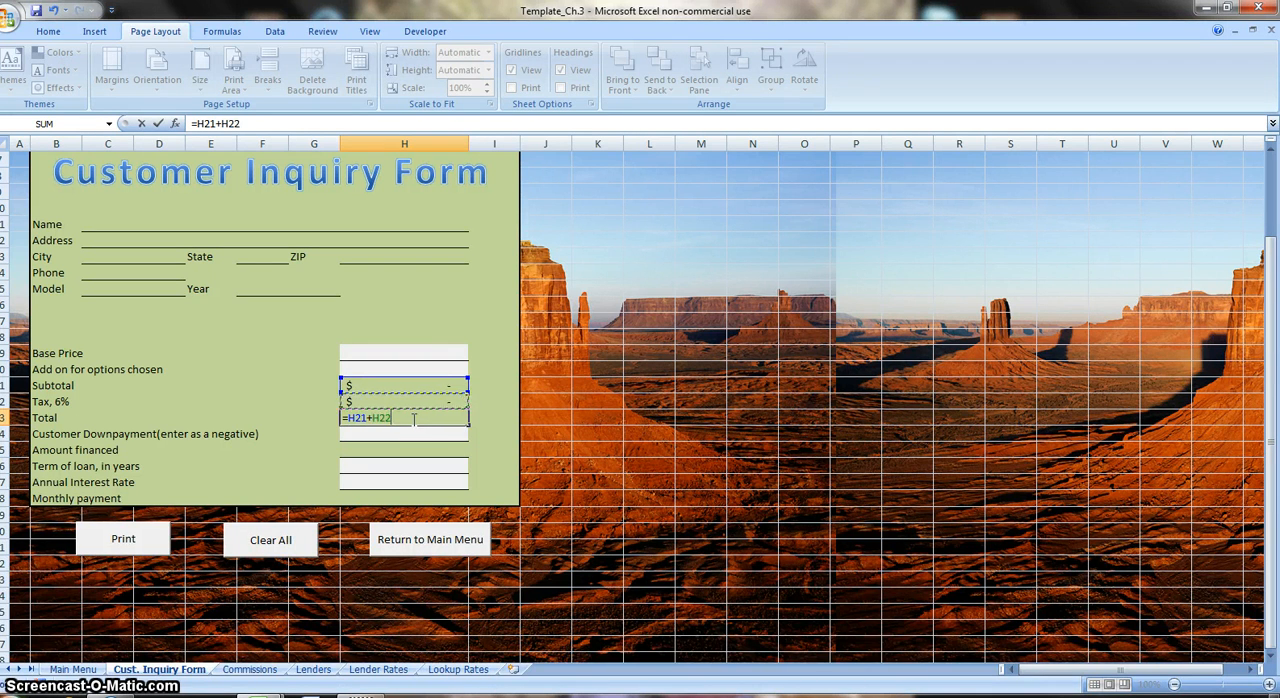
key(ctrl+Return)
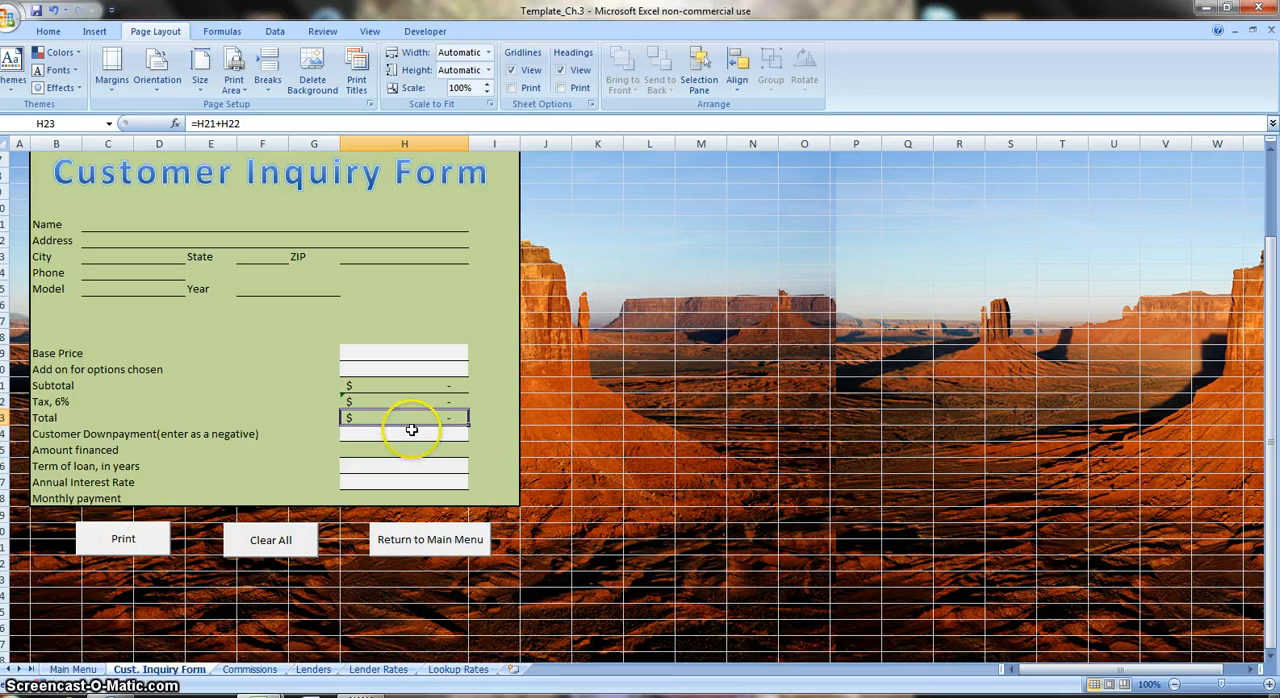
Enter the formula =SUM(H23:H24) in the Amount financed cell H25 and check its referenced cells.
click(405, 451)
text(=)
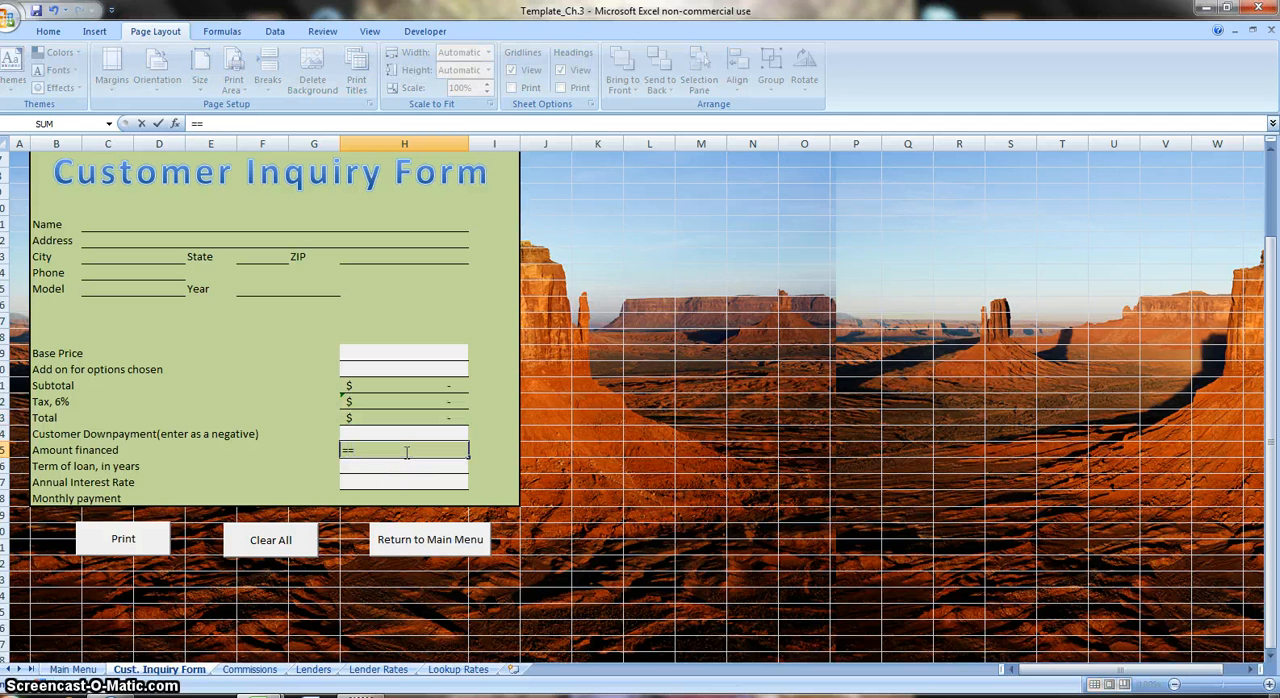
text(sum)
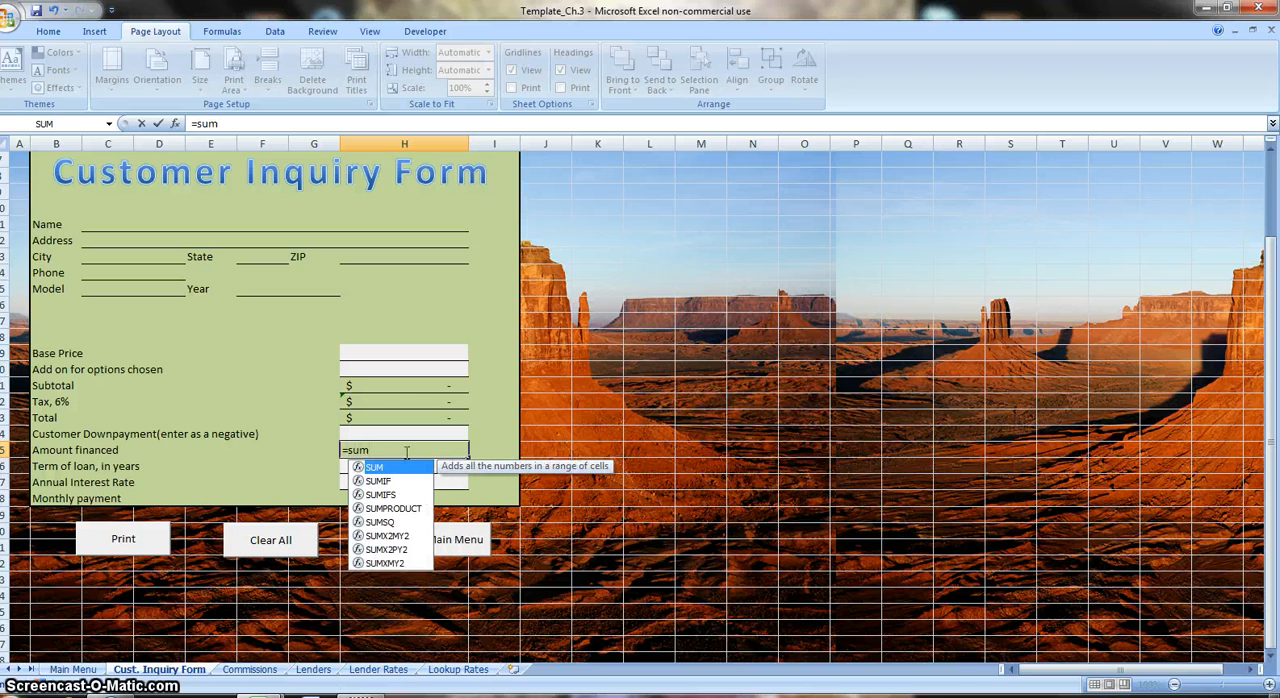
text(()
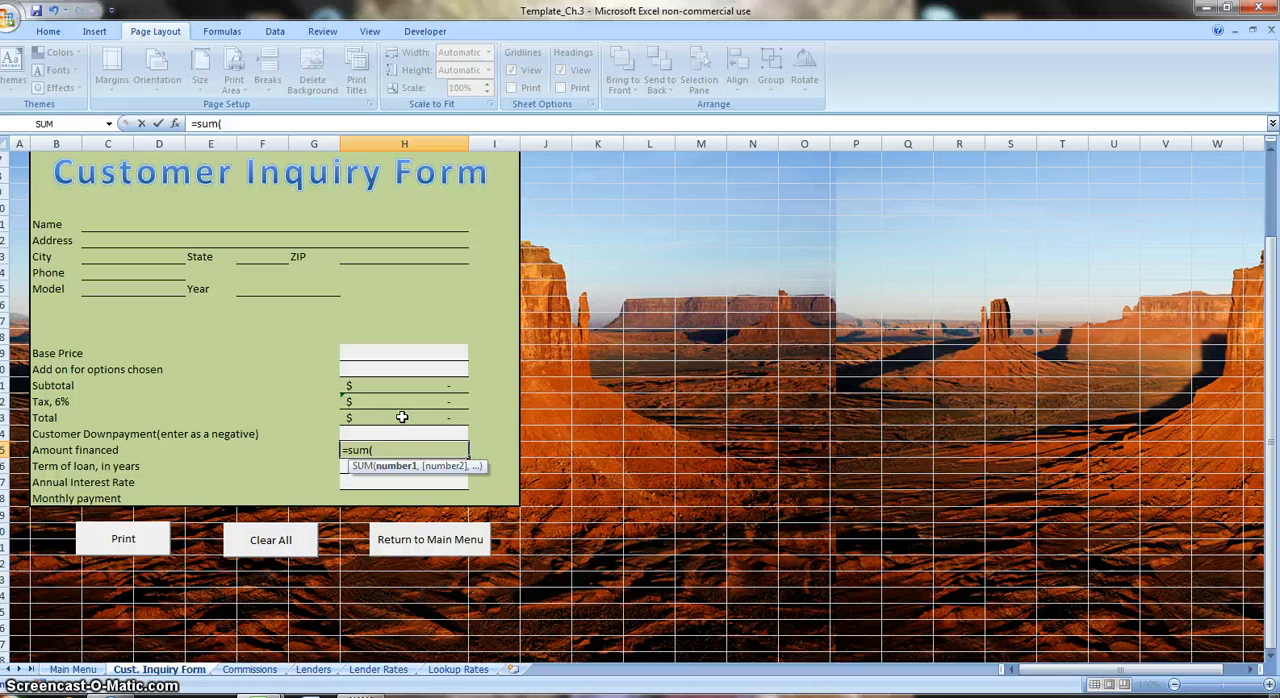
key(Up)
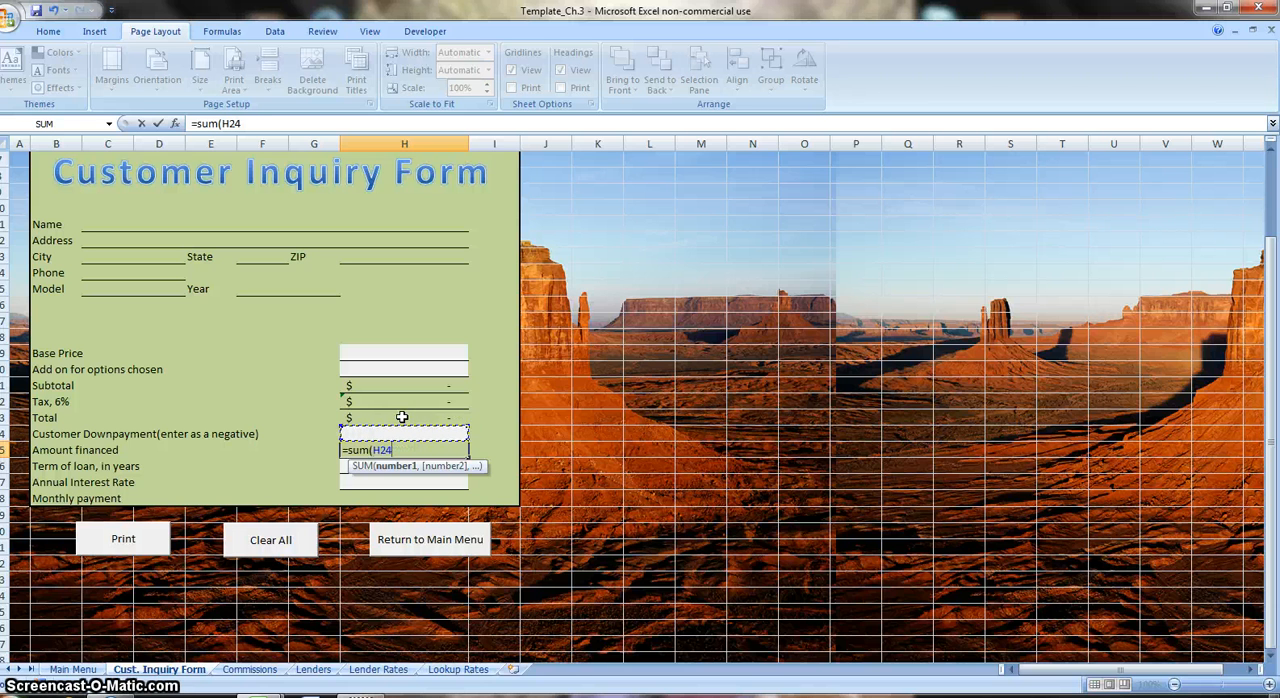
key(Up)
text(:)
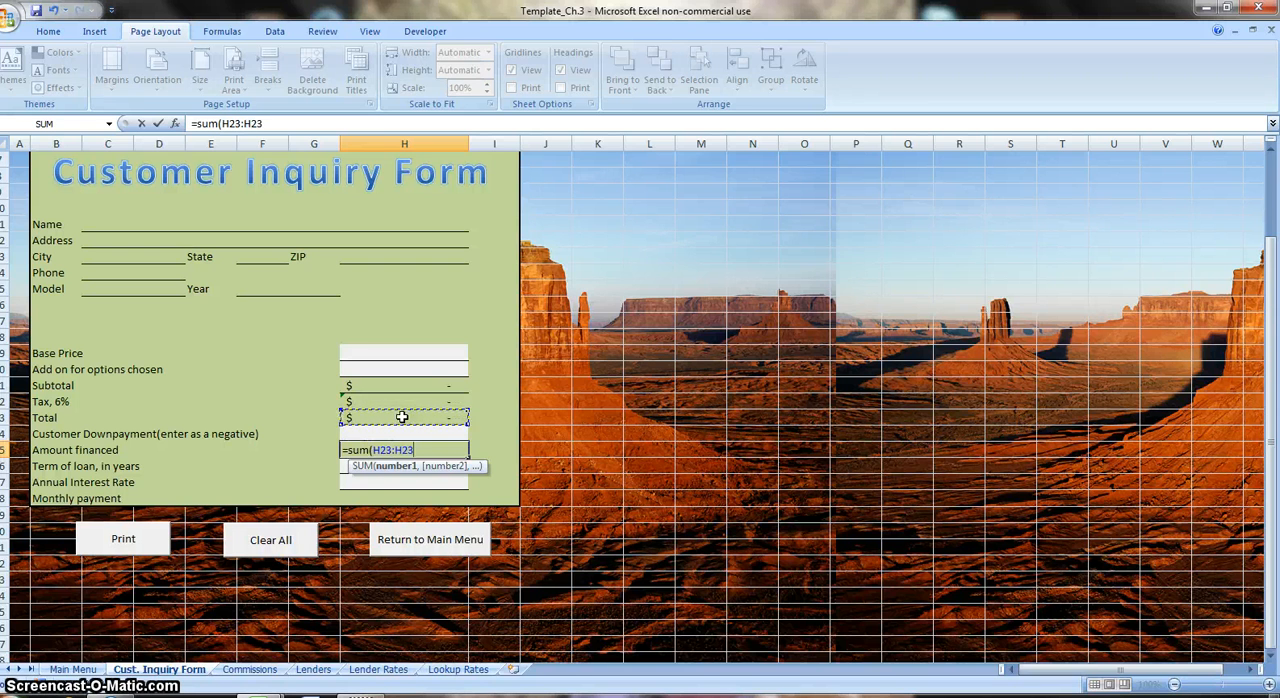
key(Down)
key(Return)
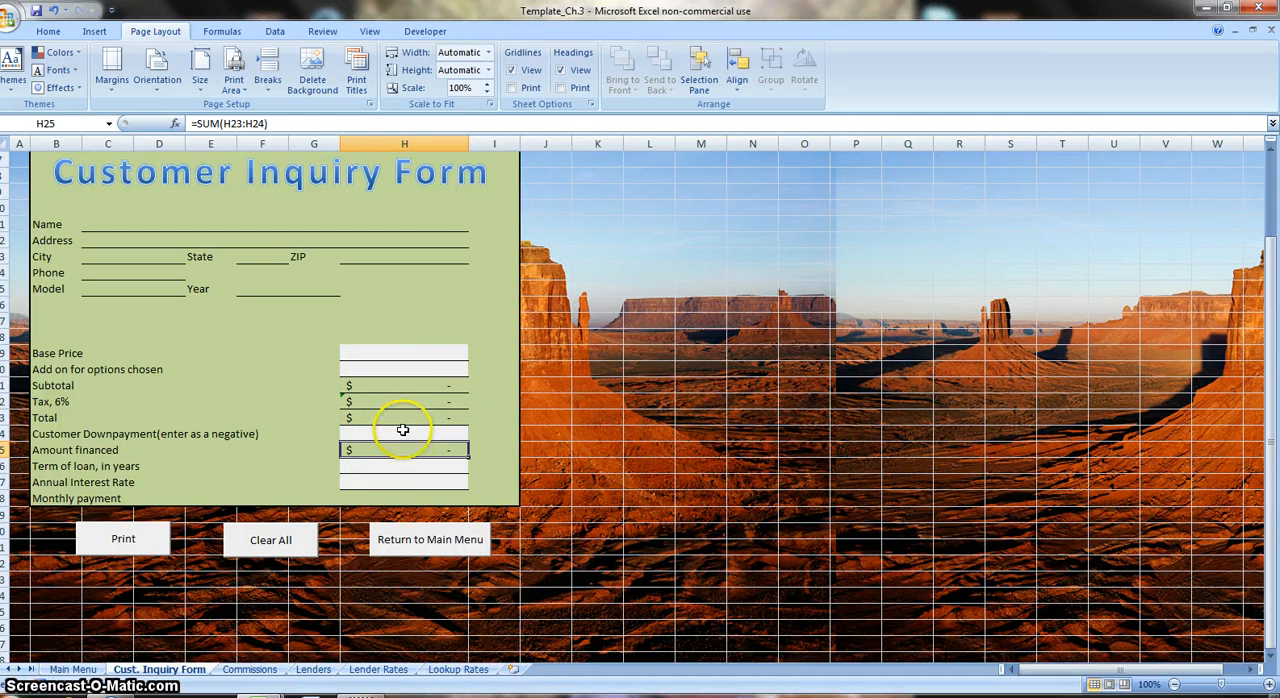
double_click(405, 450)
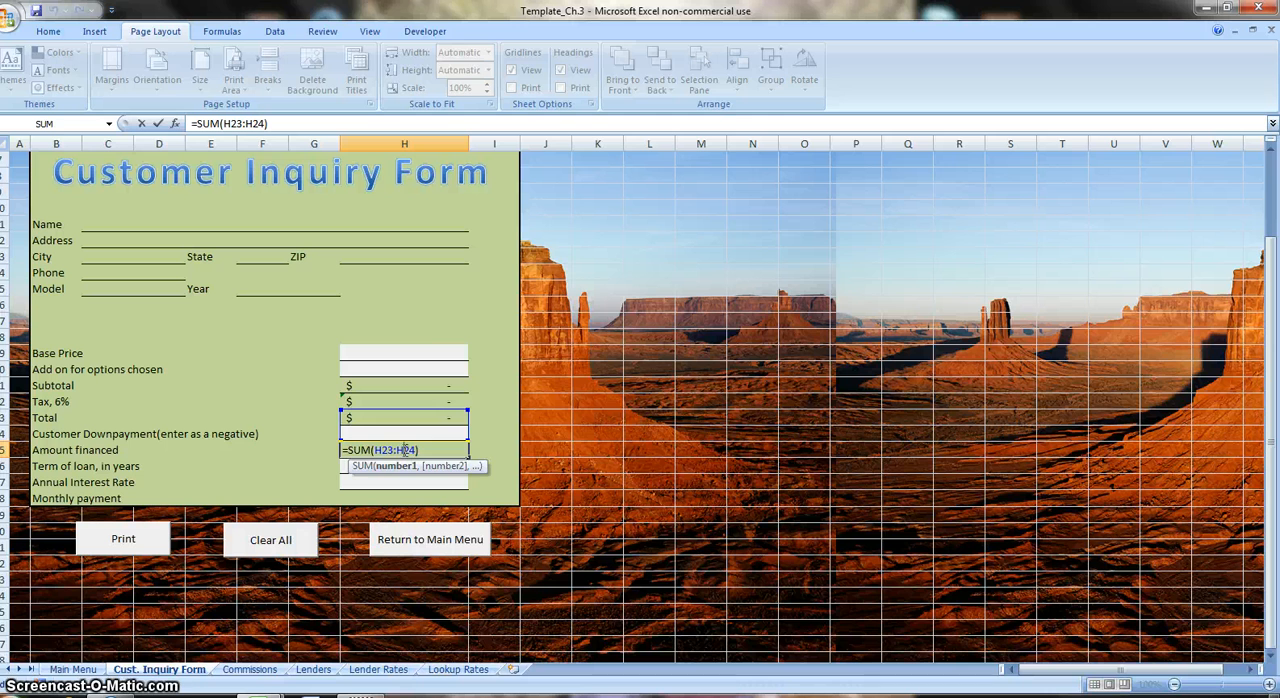
key(Escape)
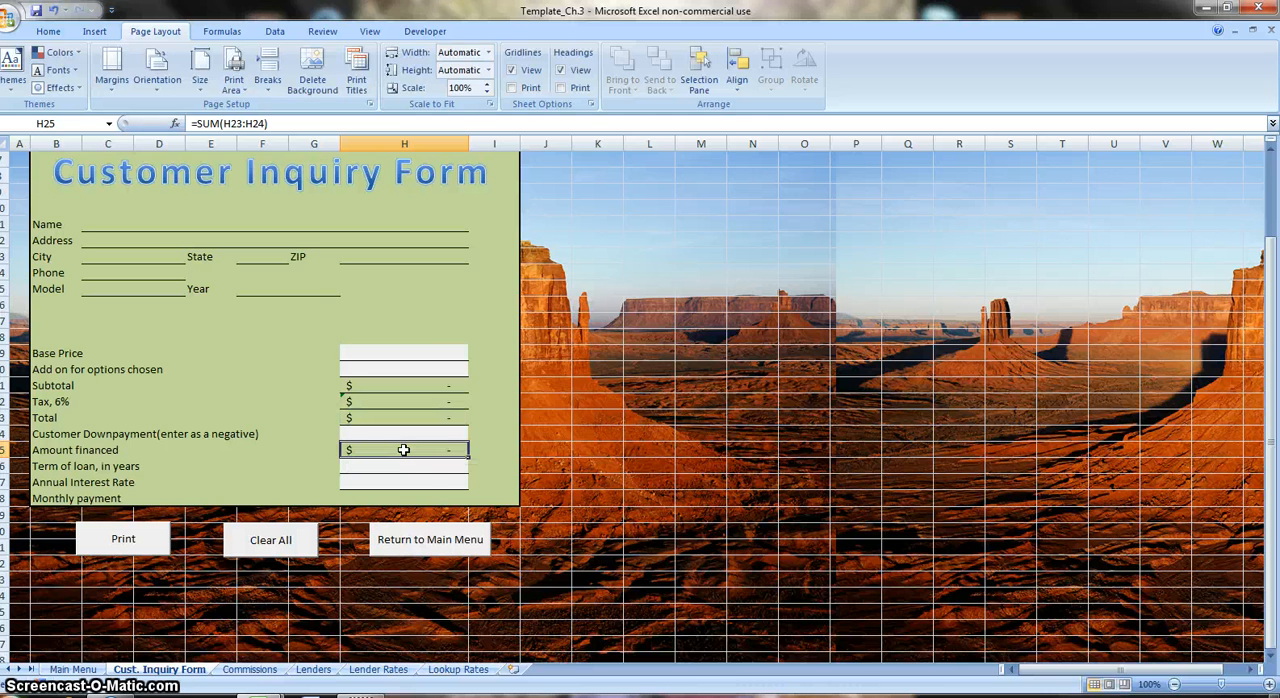
Enter the formula =-PMT(H27/12,H26*12,H25) in the Monthly payment cell H28.
click(404, 497)
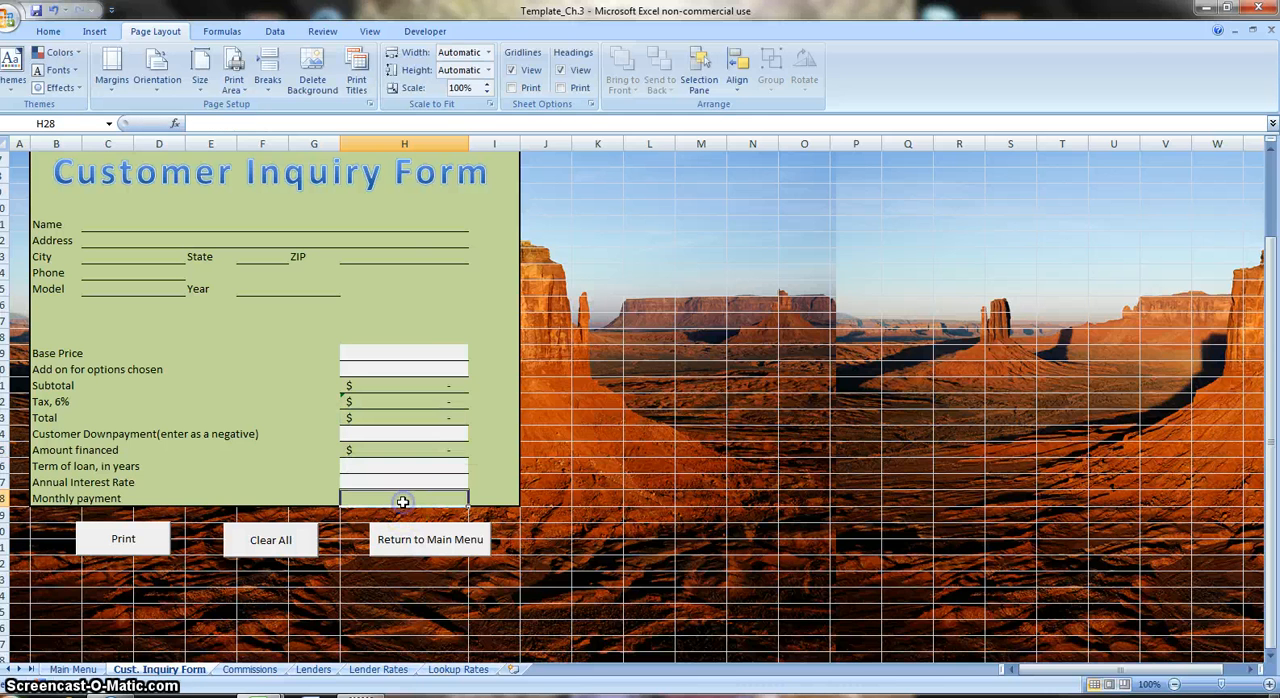
text(=)
text(-pmt)
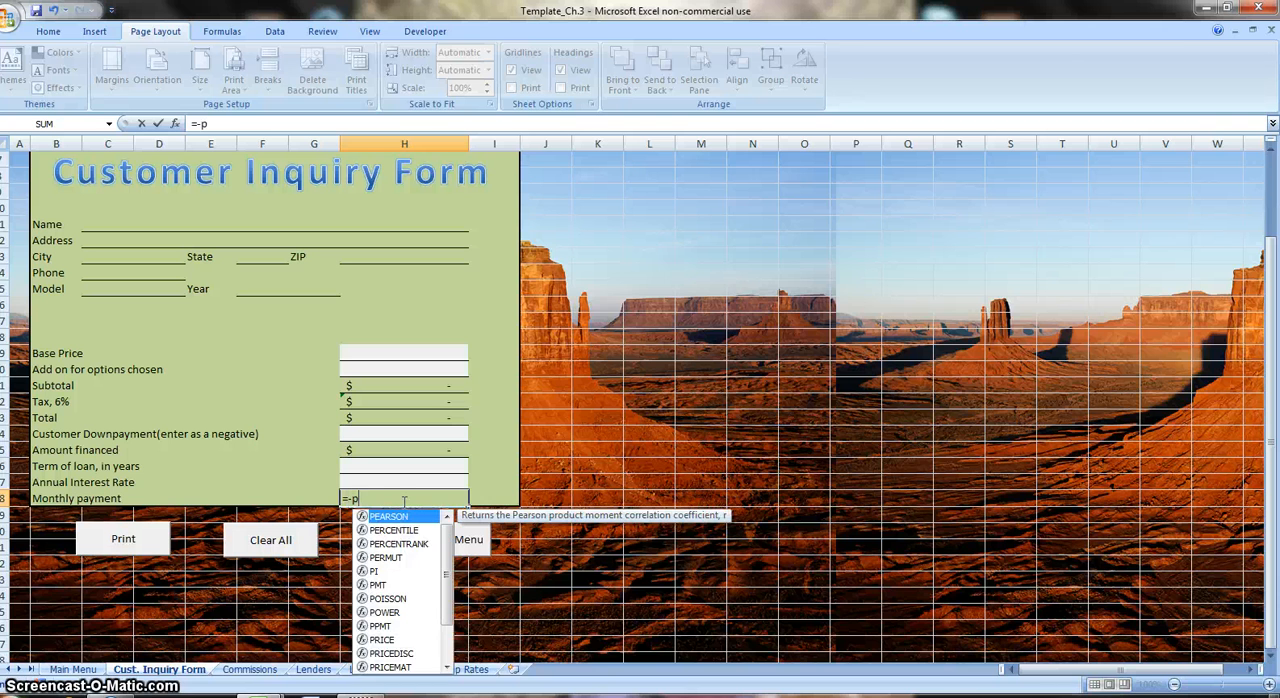
text(()
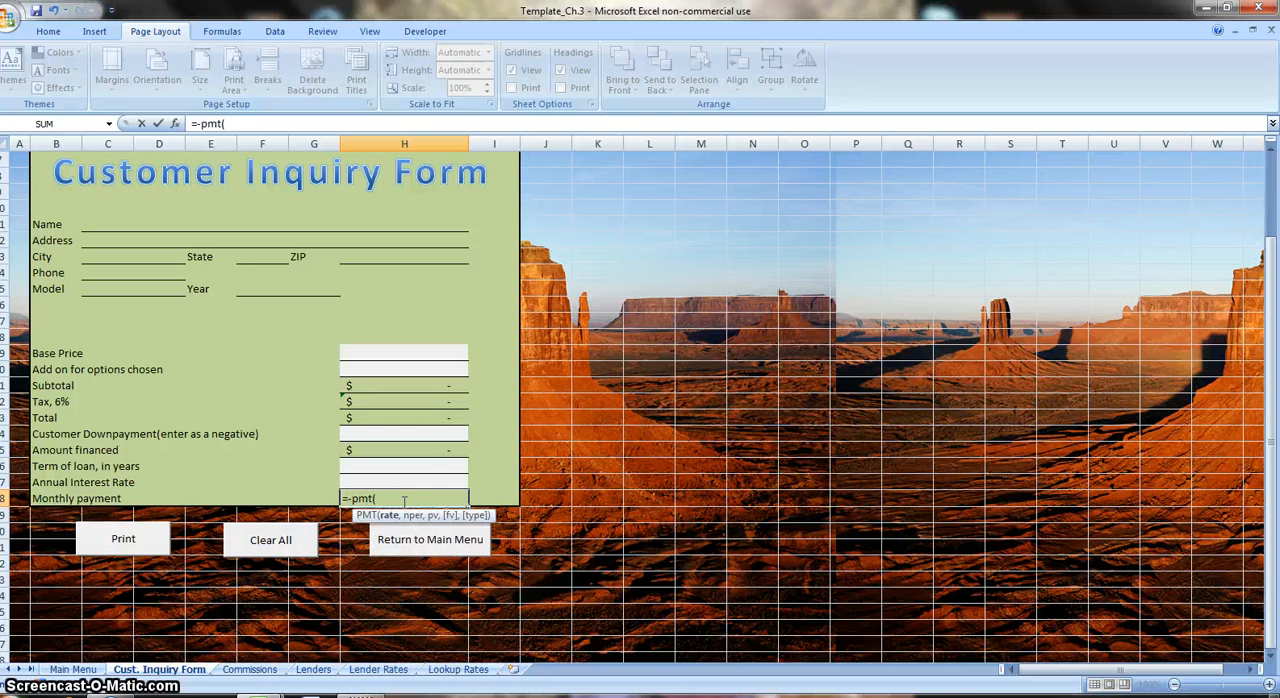
click(404, 481)
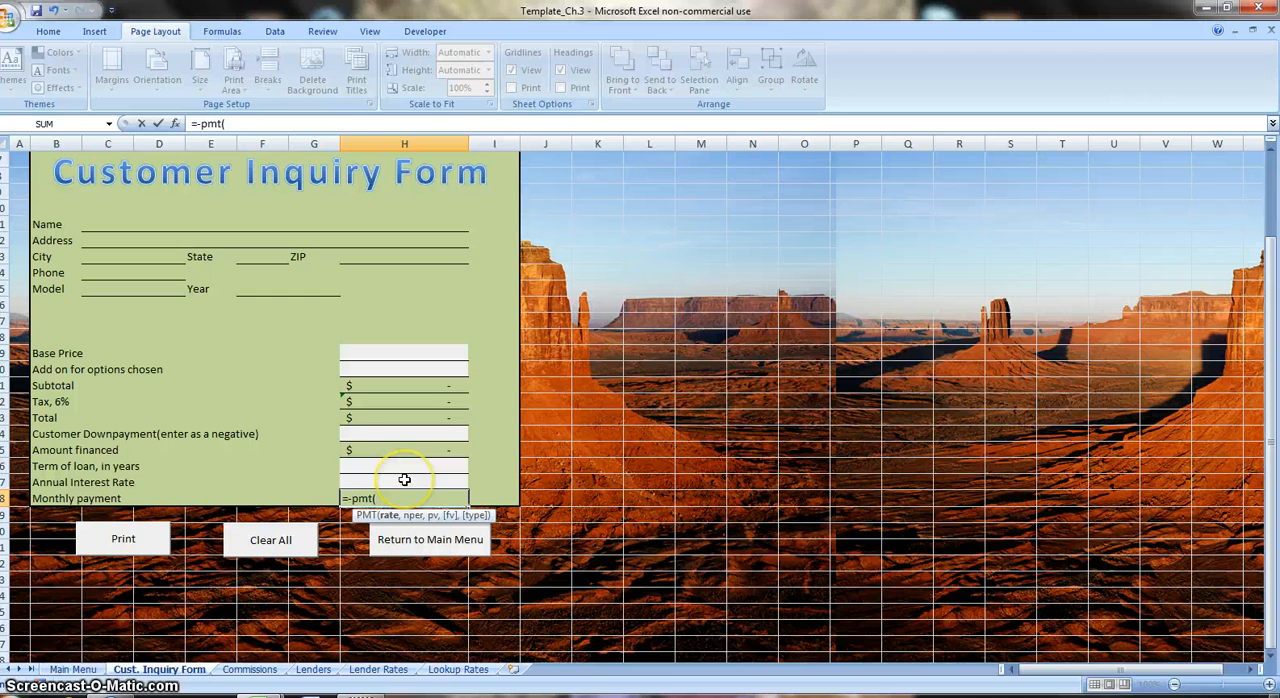
text(/)
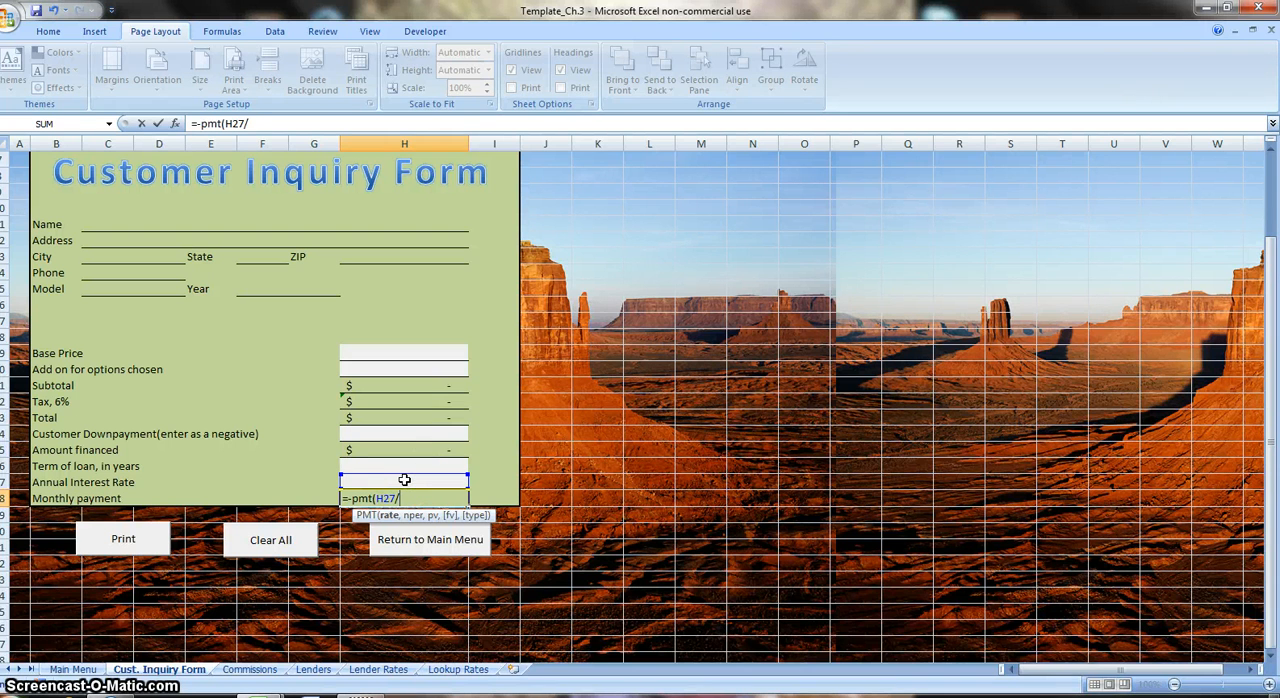
text(12,)
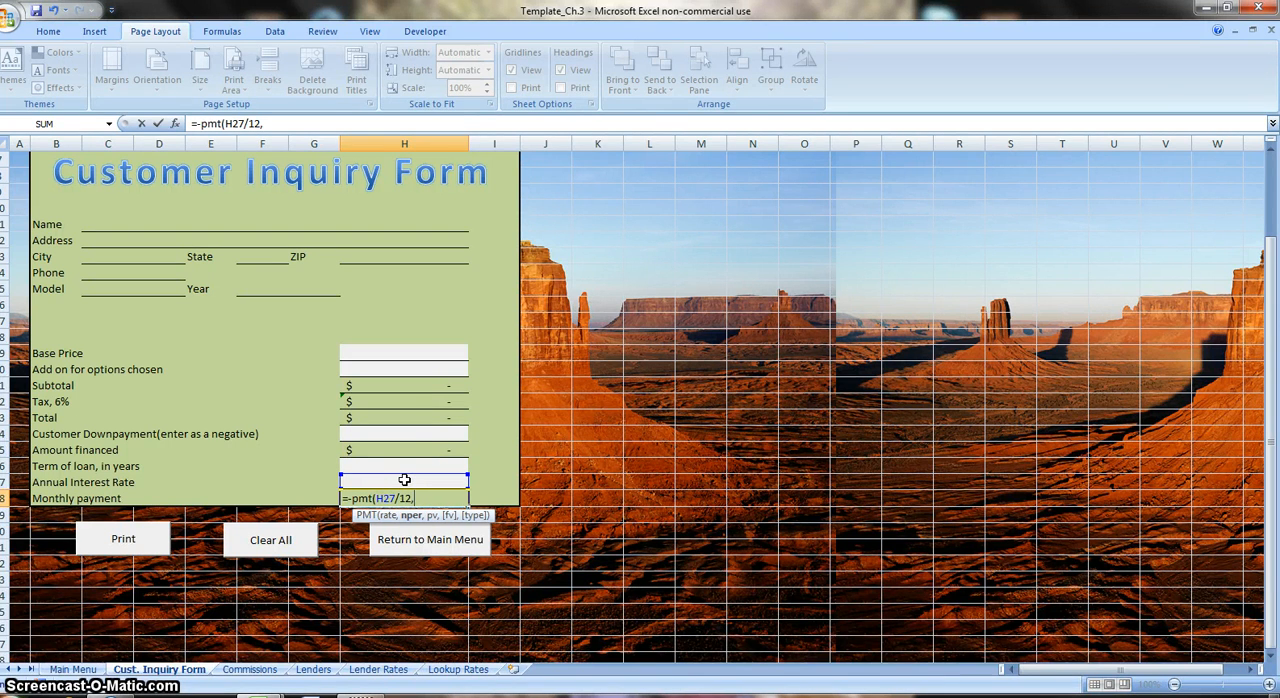
click(408, 467)
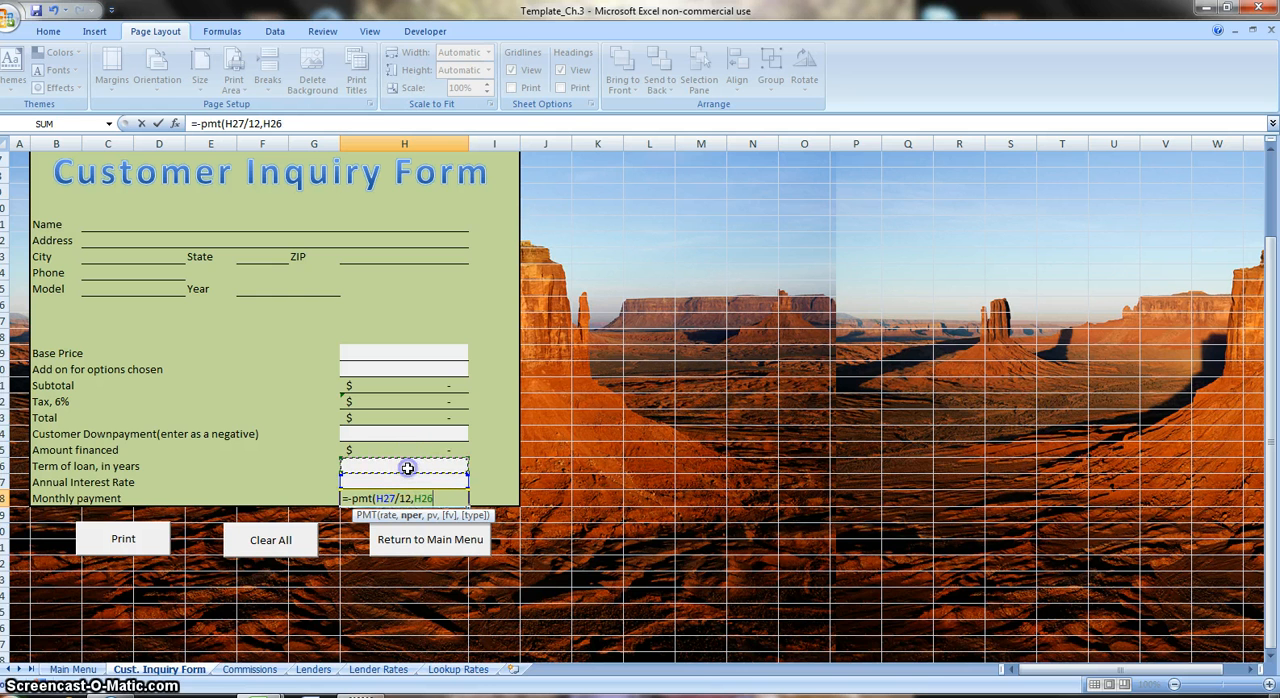
text(*12)
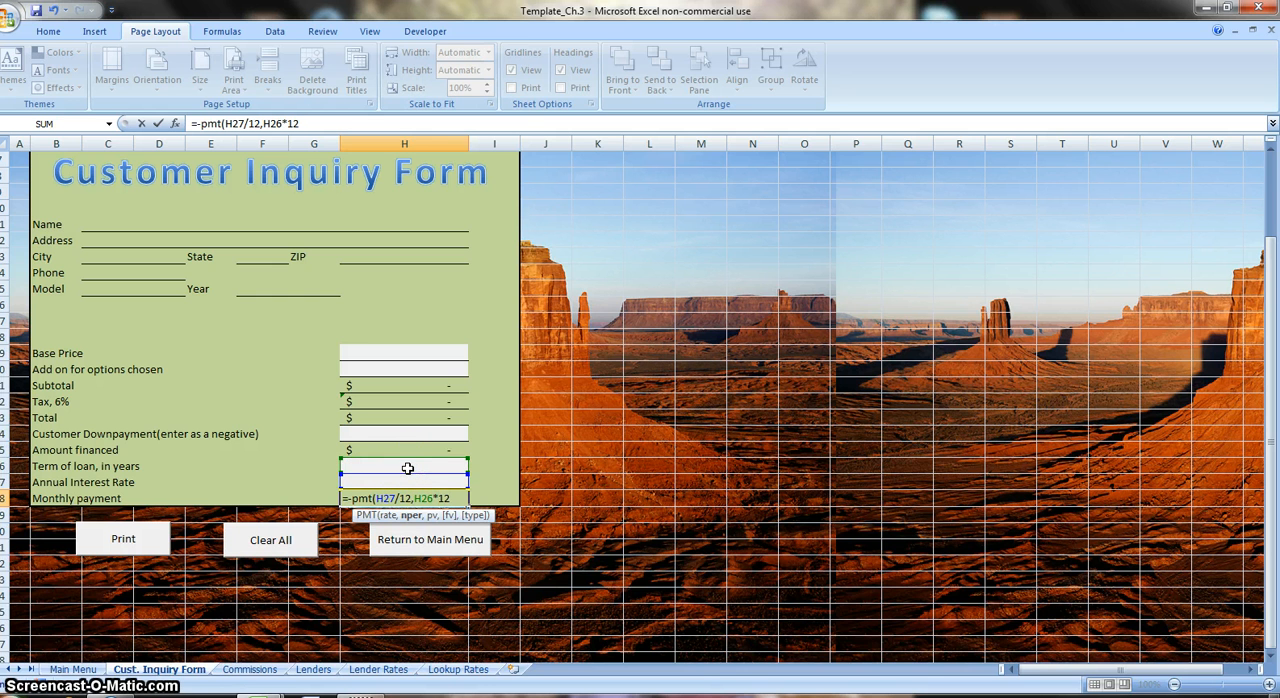
text(,)
click(407, 468)
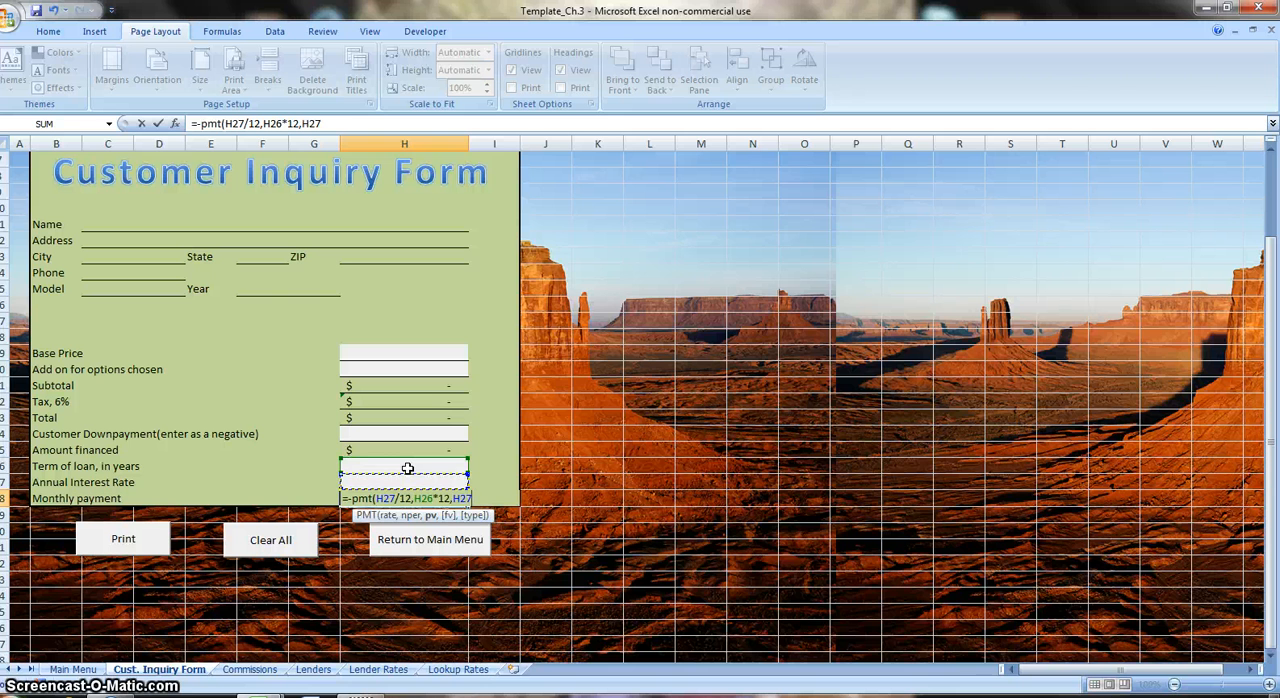
key(Up)
key(Return)
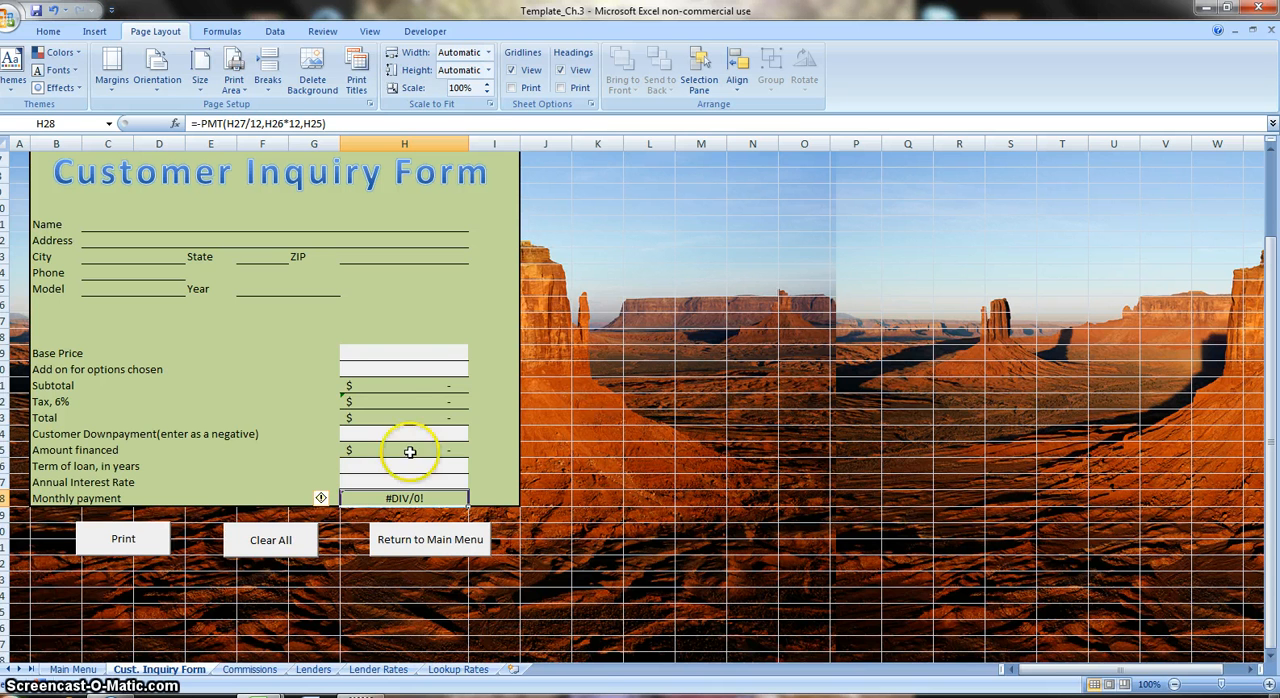
Enter a test Base Price of 18000 in H19 and 2000 for the options add-on in H20.
click(419, 352)
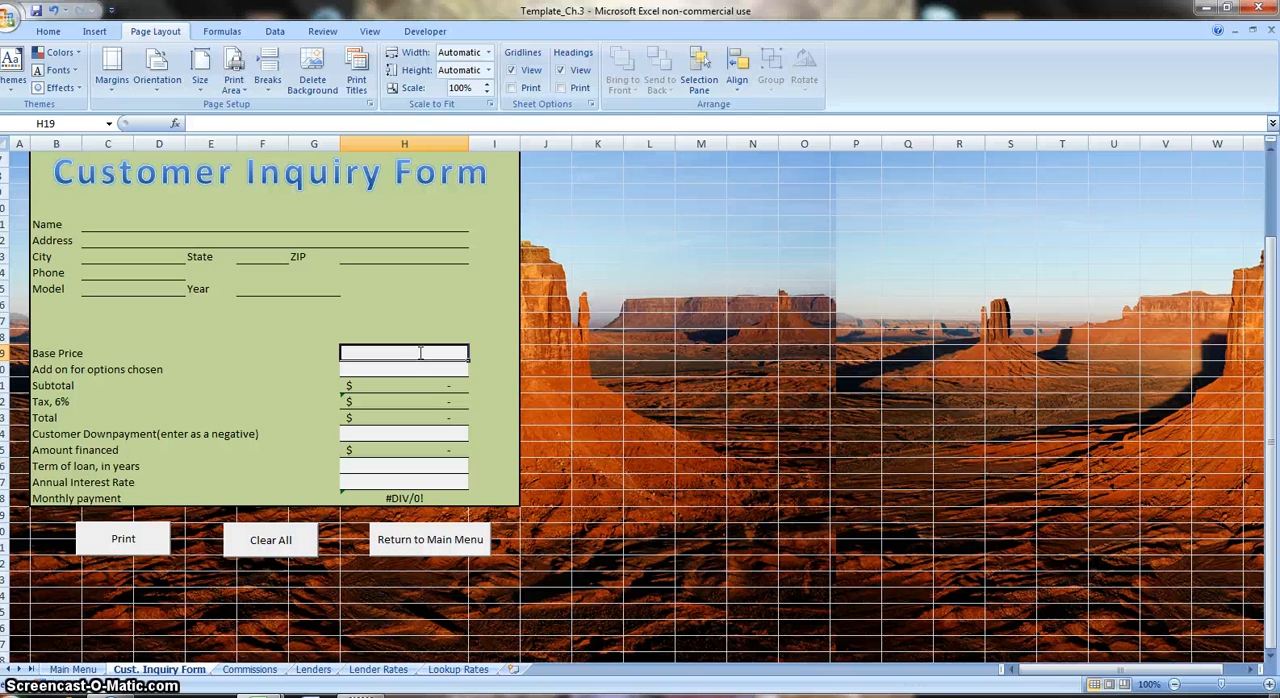
text(18000)
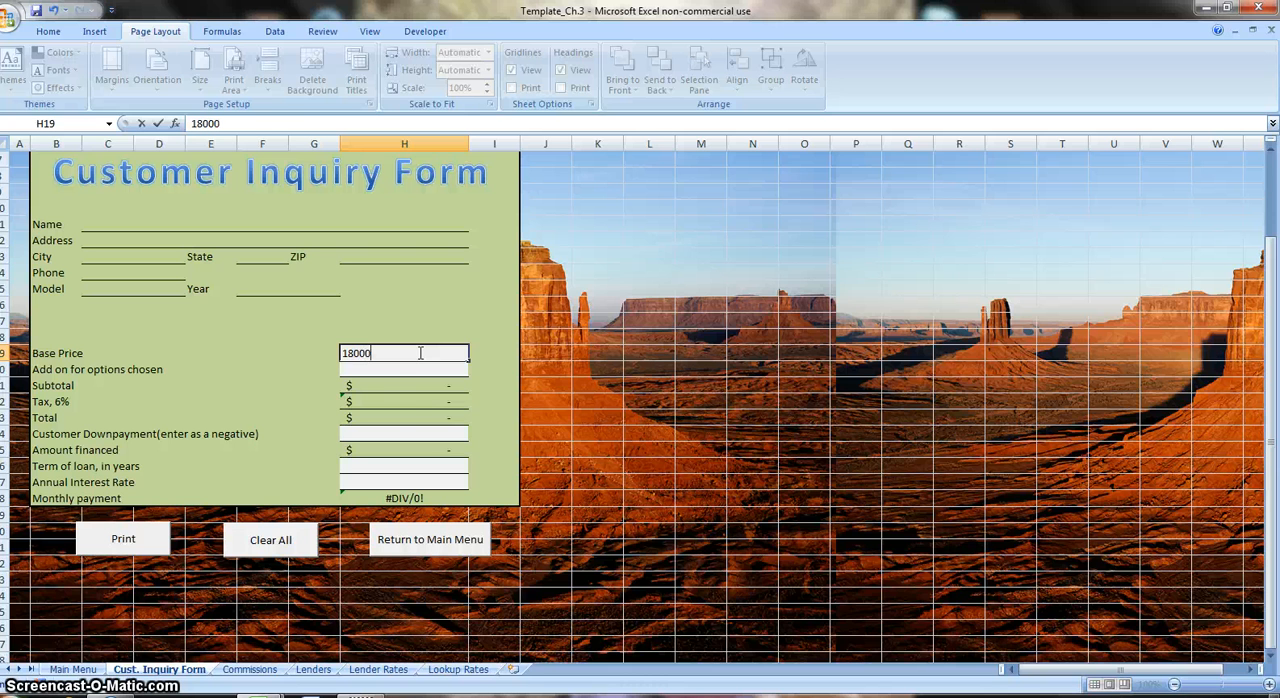
key(Return)
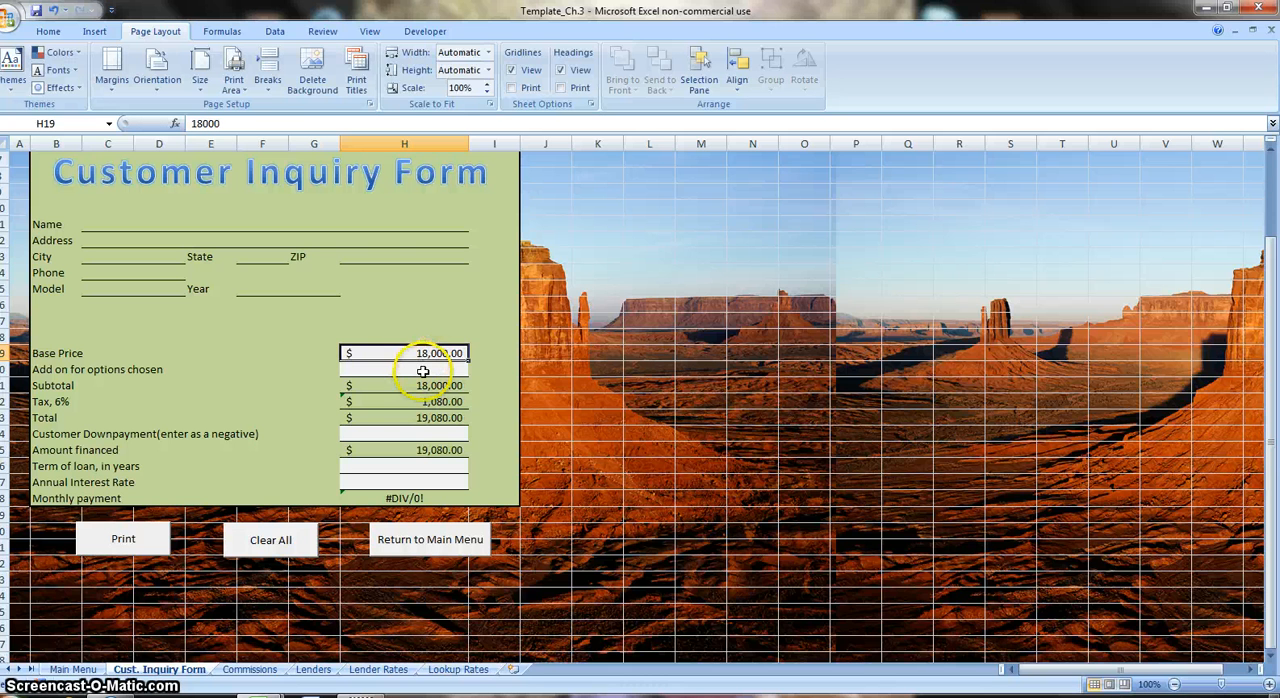
click(423, 369)
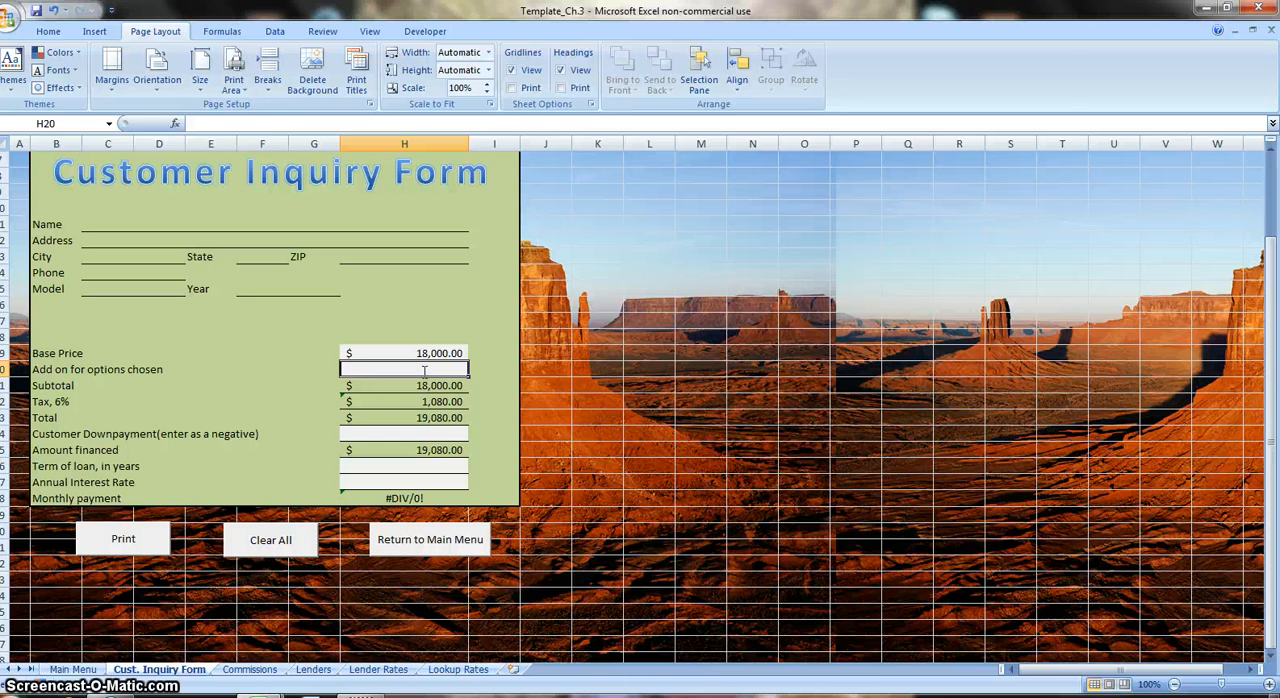
text(2000)
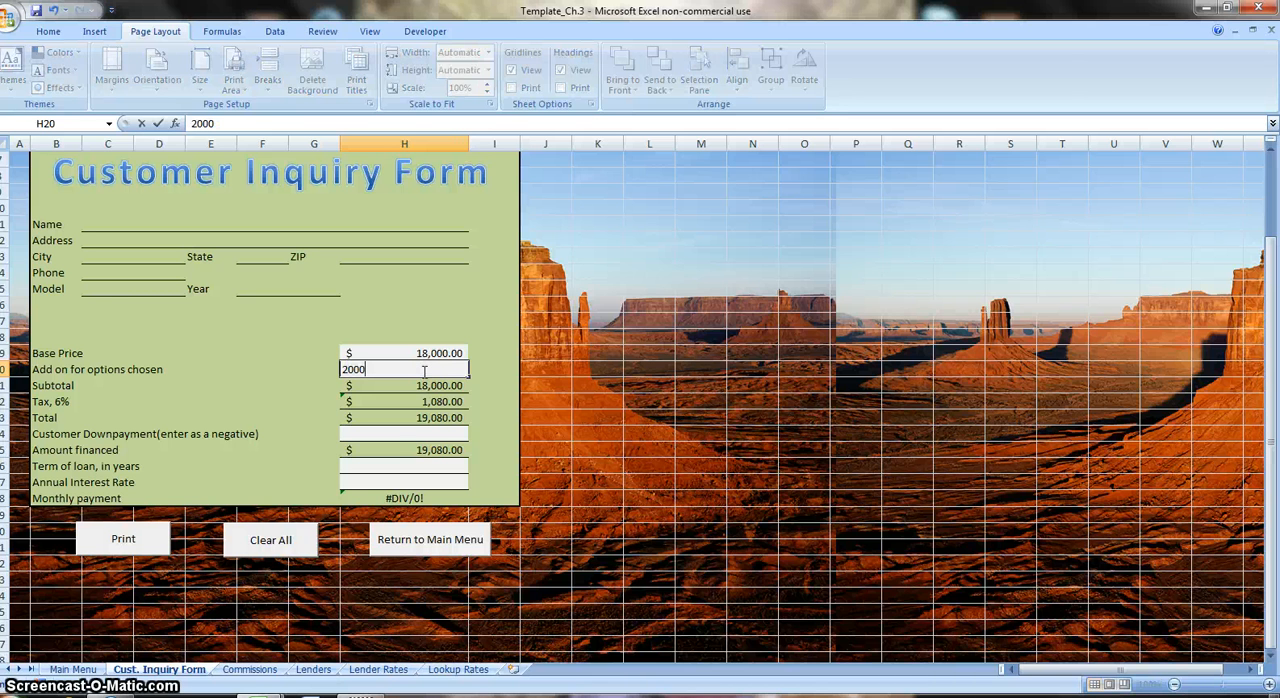
key(Return)
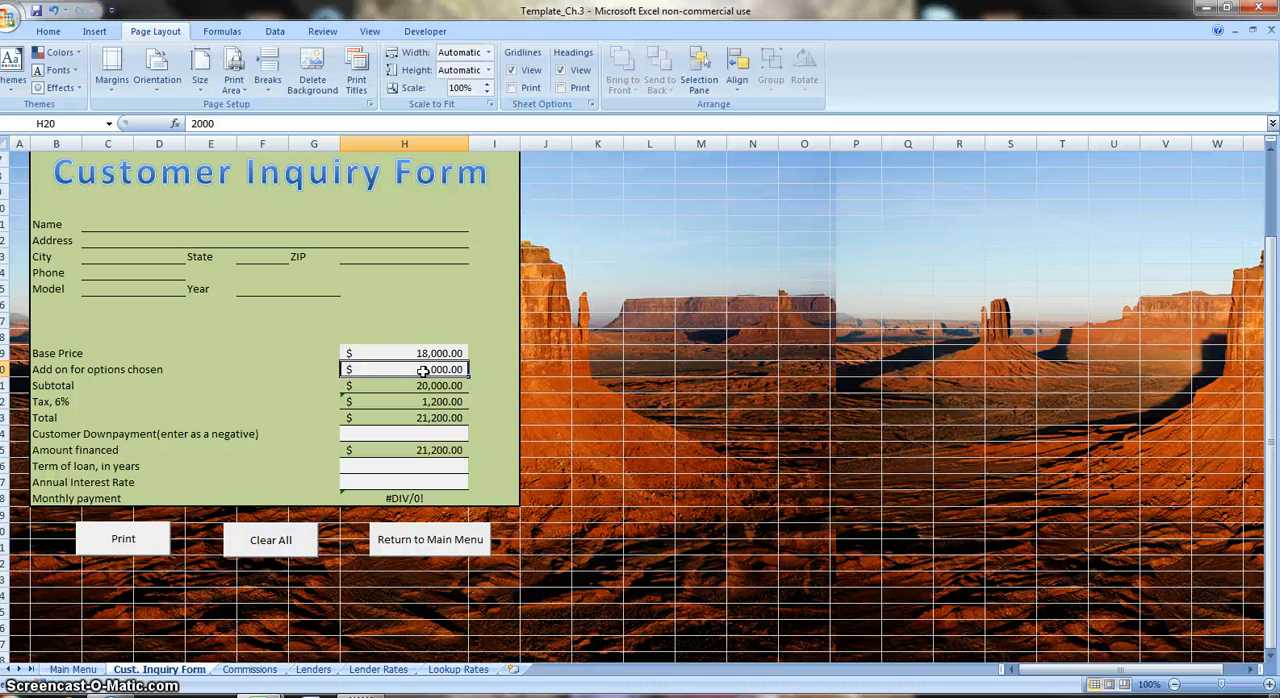
Enter a test customer down payment of -8000 in H24.
click(431, 434)
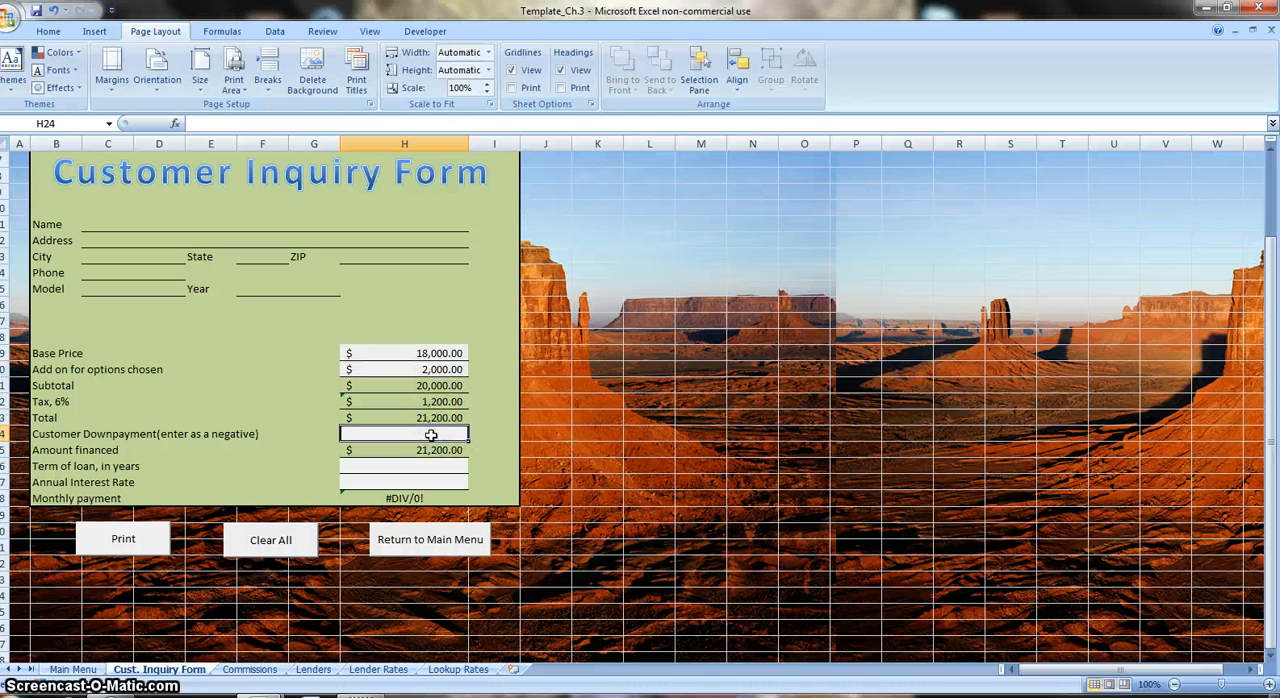
text(-8)
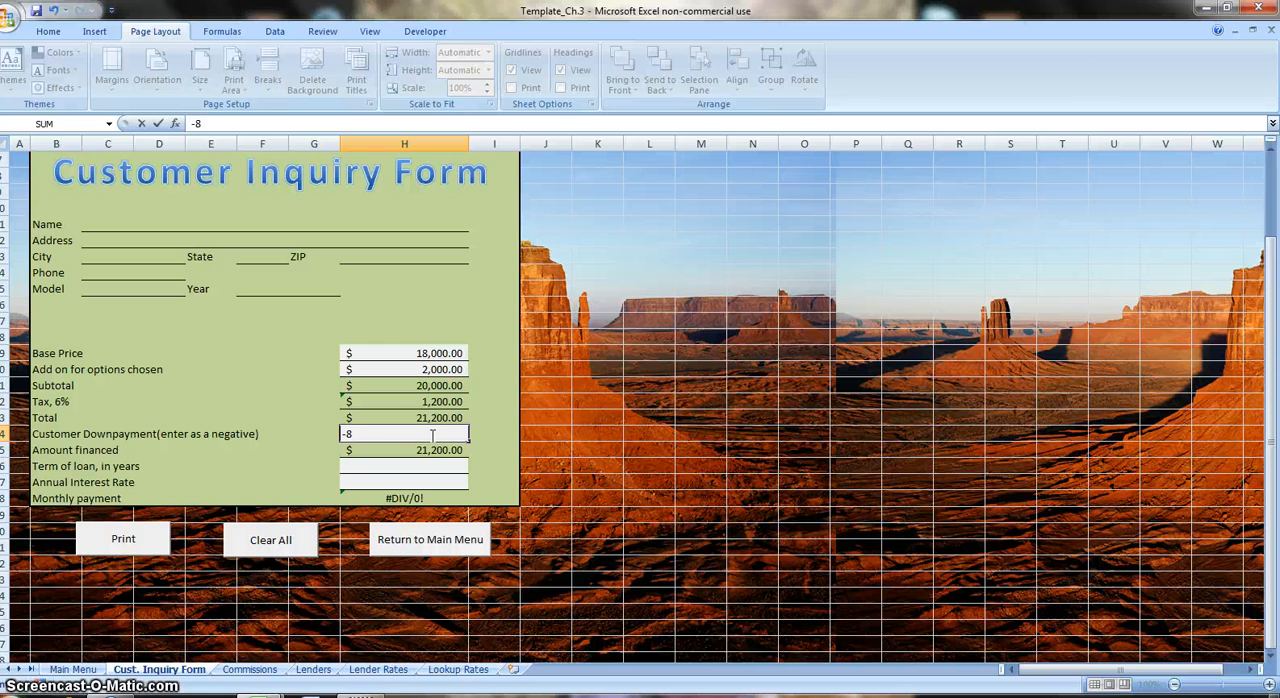
text(000)
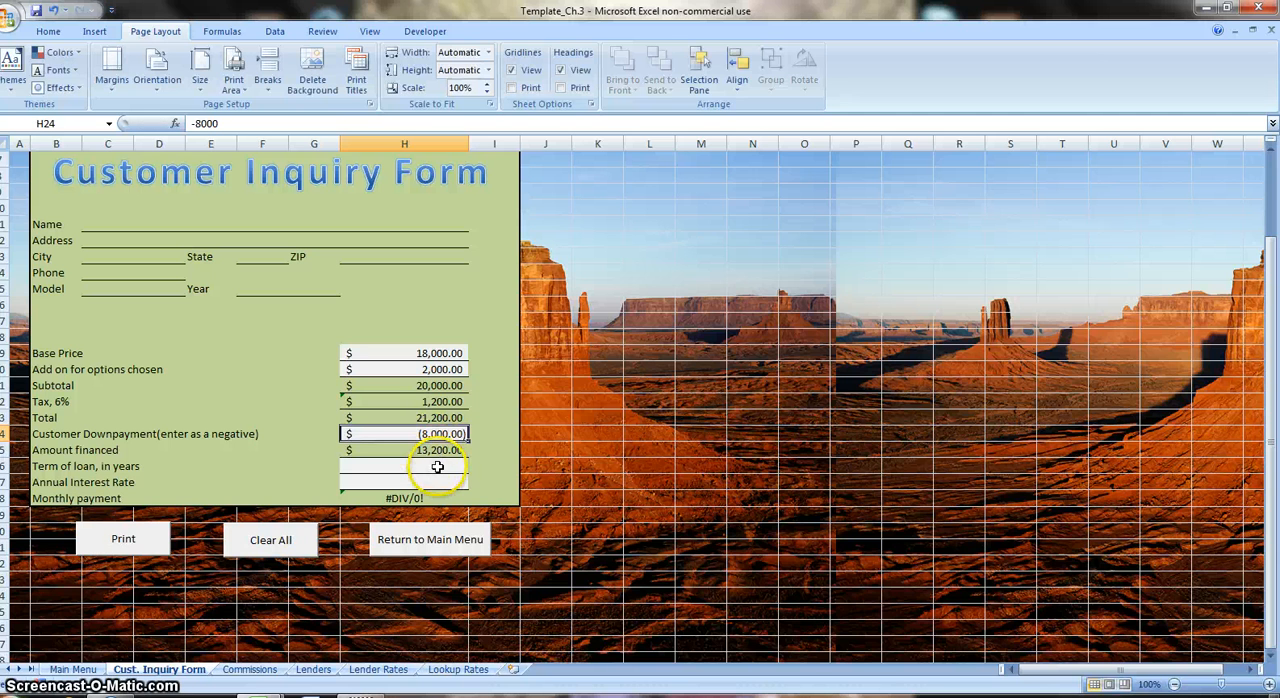
Enter a test loan term of 5 years in H26 and an annual interest rate of .06 in H27.
click(437, 467)
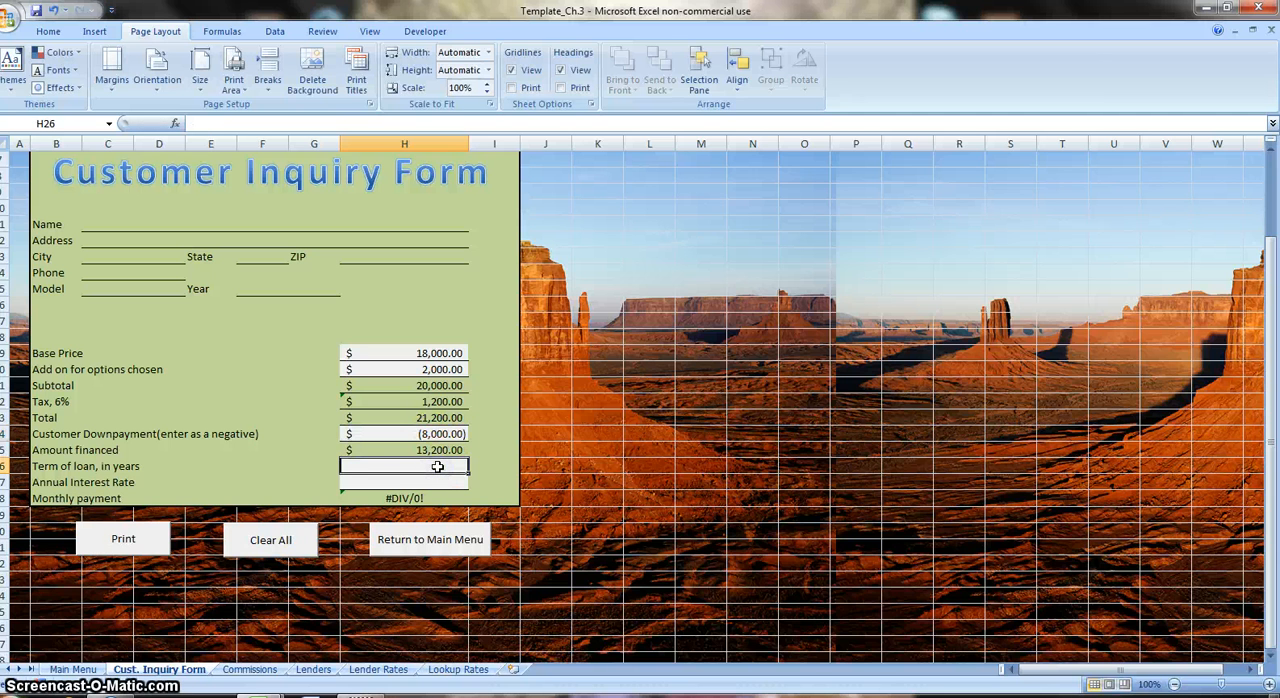
text(5)
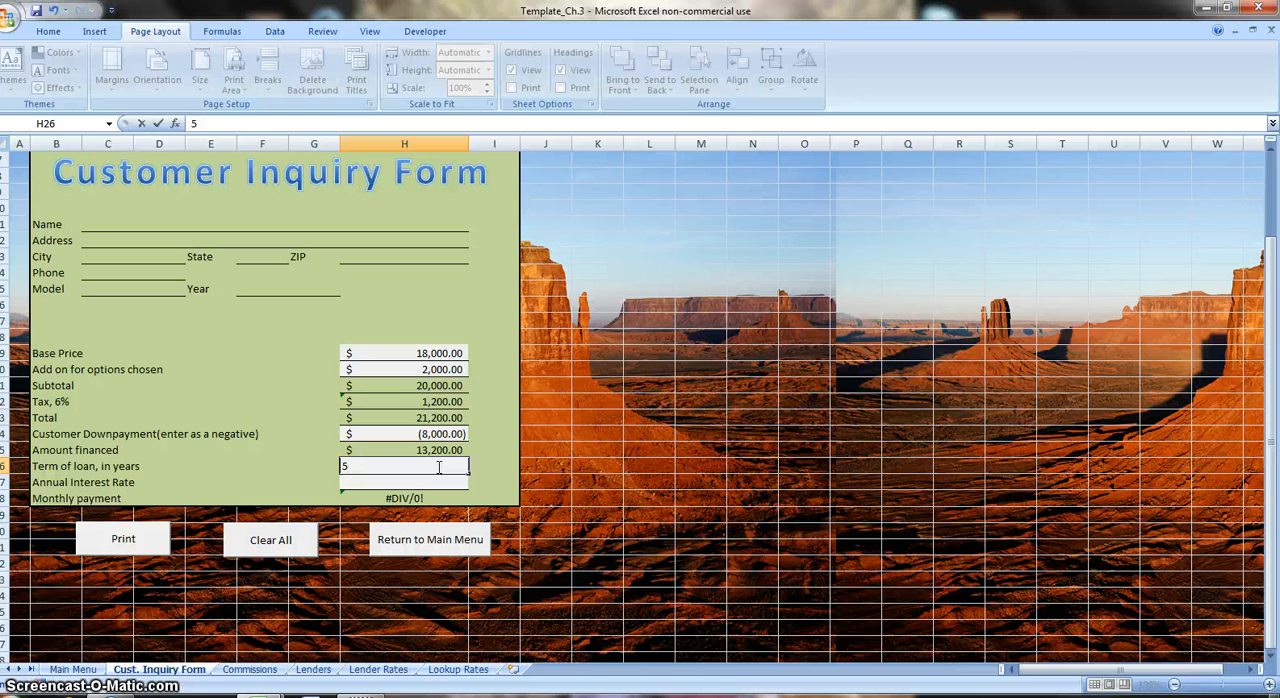
key(ctrl+Return)
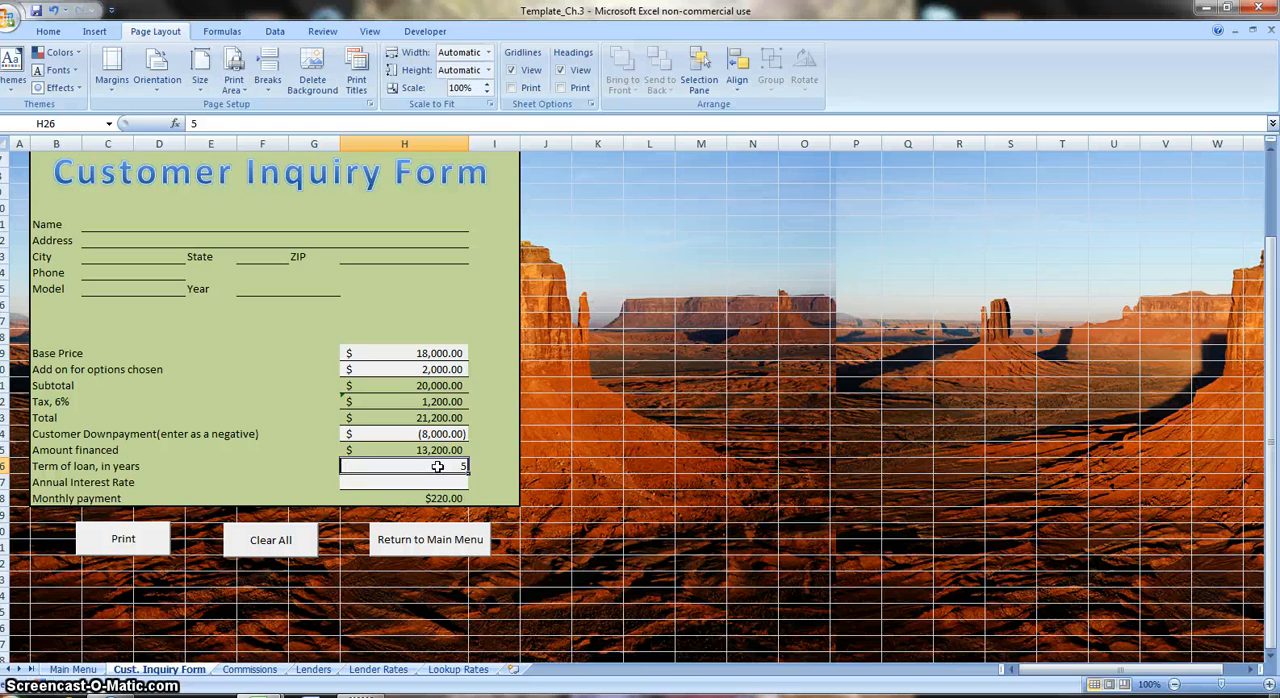
key(Return)
text(.)
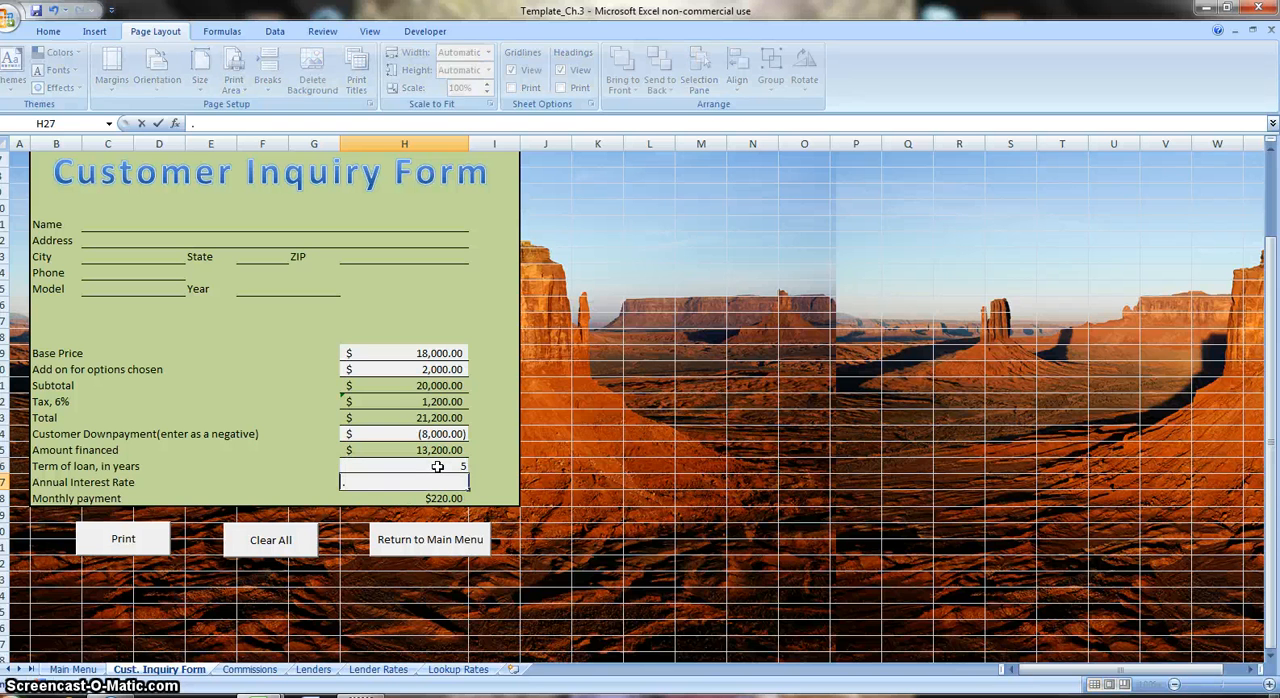
text(06)
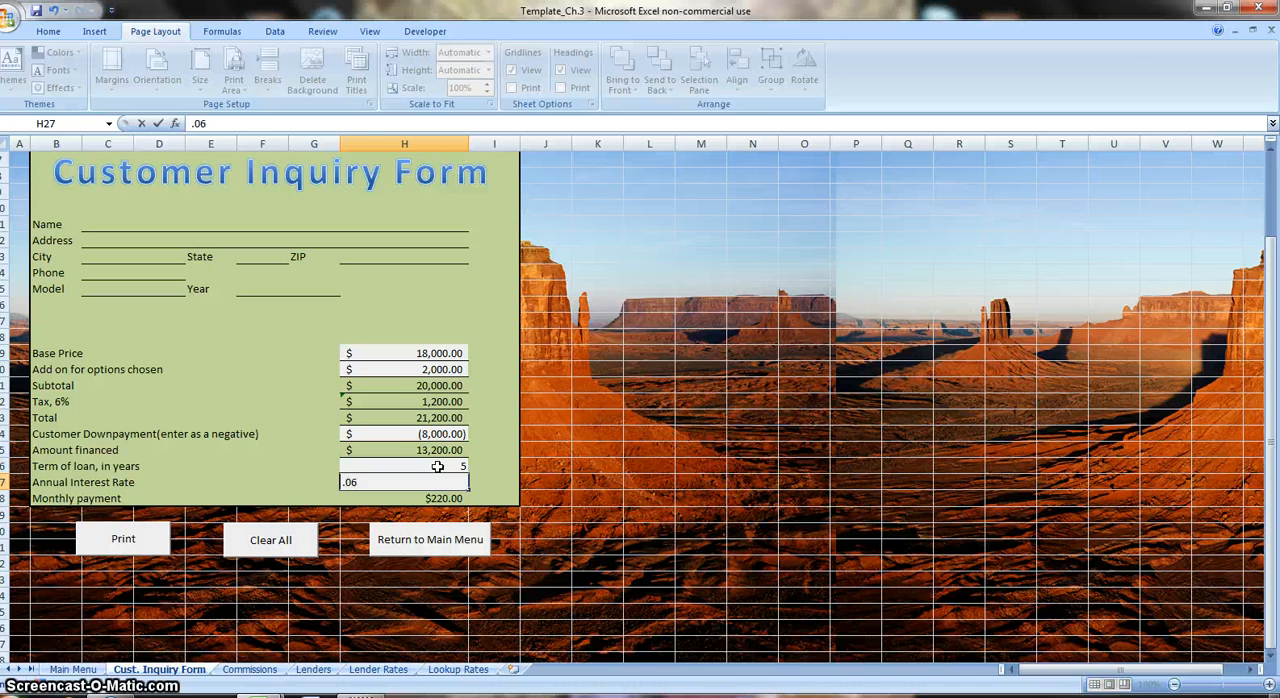
key(Return)
click(460, 481)
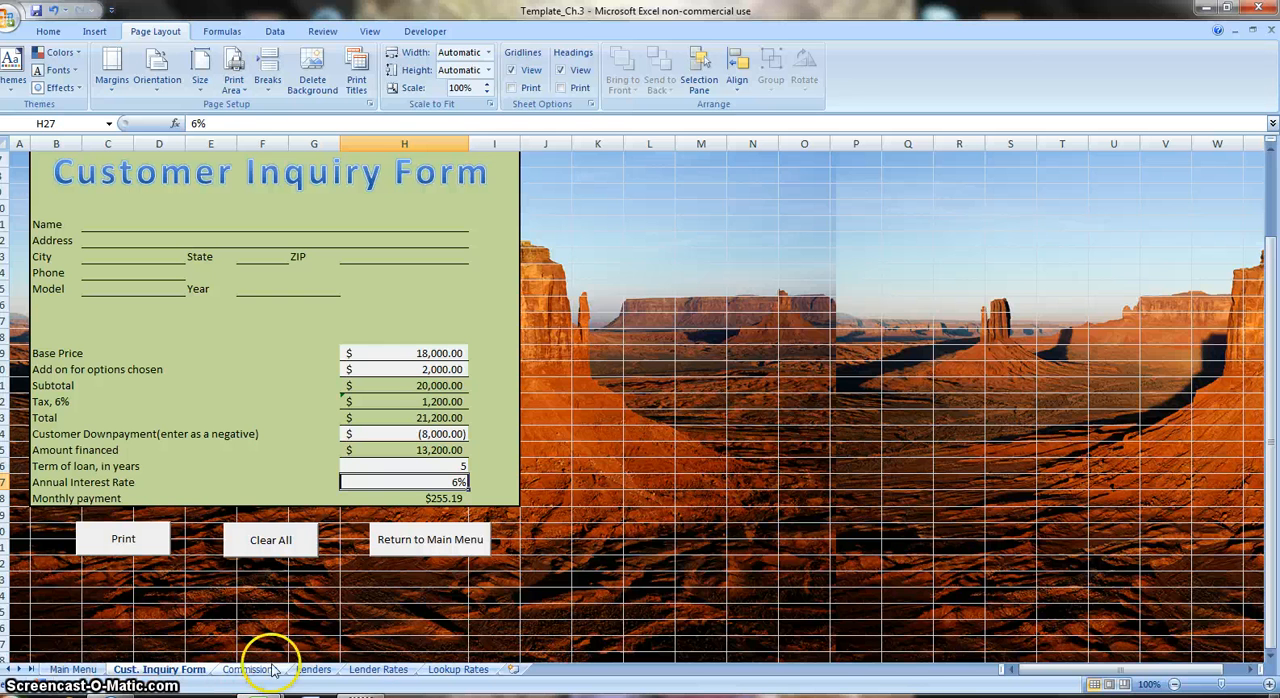
Check the commission table on the Lookup Rates sheet and enter =VLOOKUP(F13,Comm_Rates,2) in the Commission rate cell F15 on the Commissions sheet.
click(449, 670)
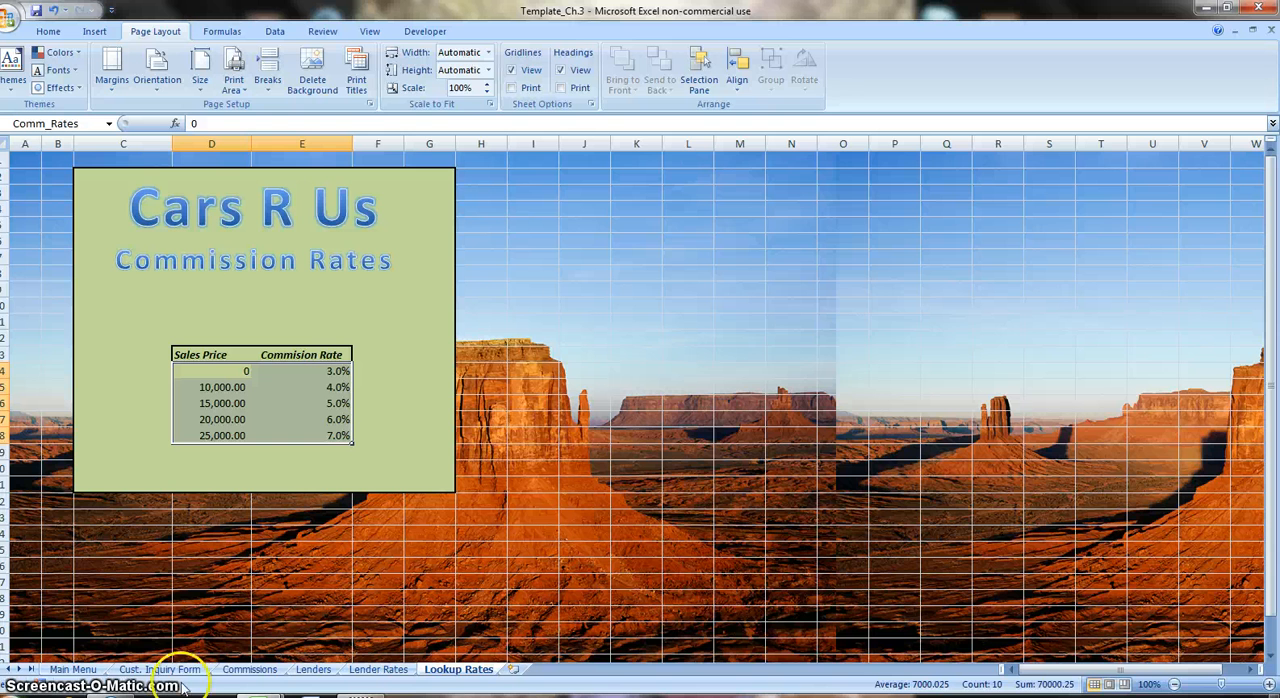
click(250, 669)
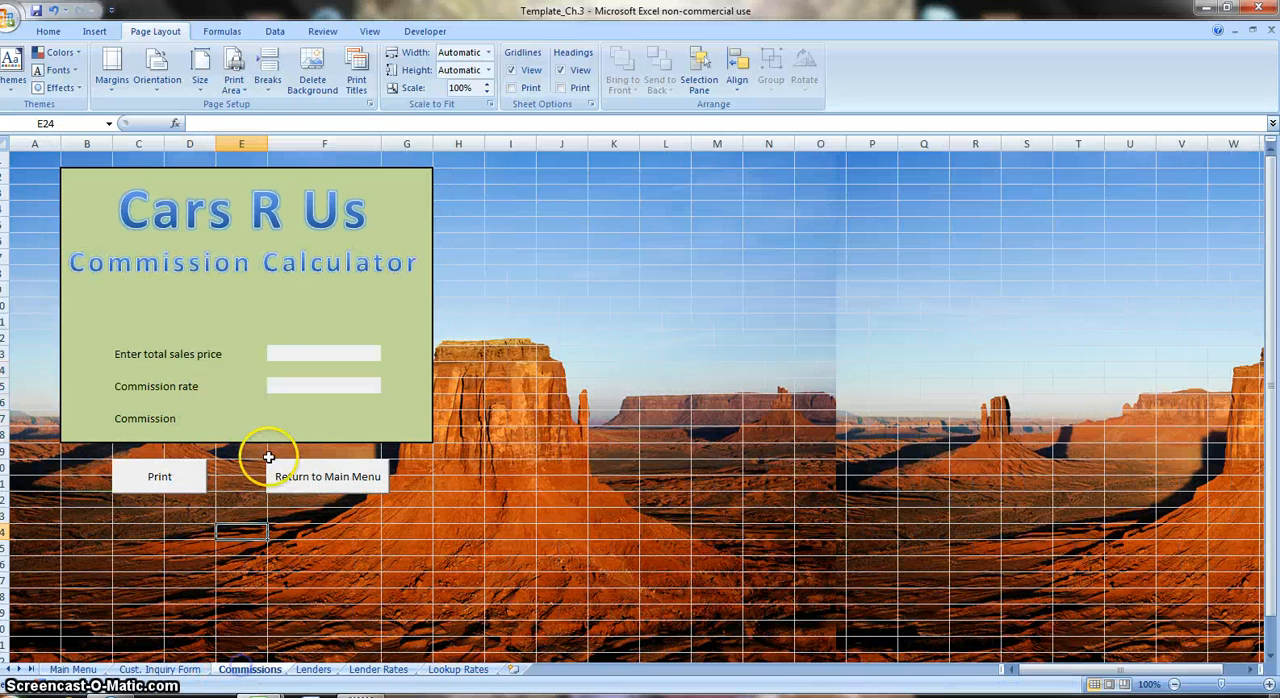
click(301, 388)
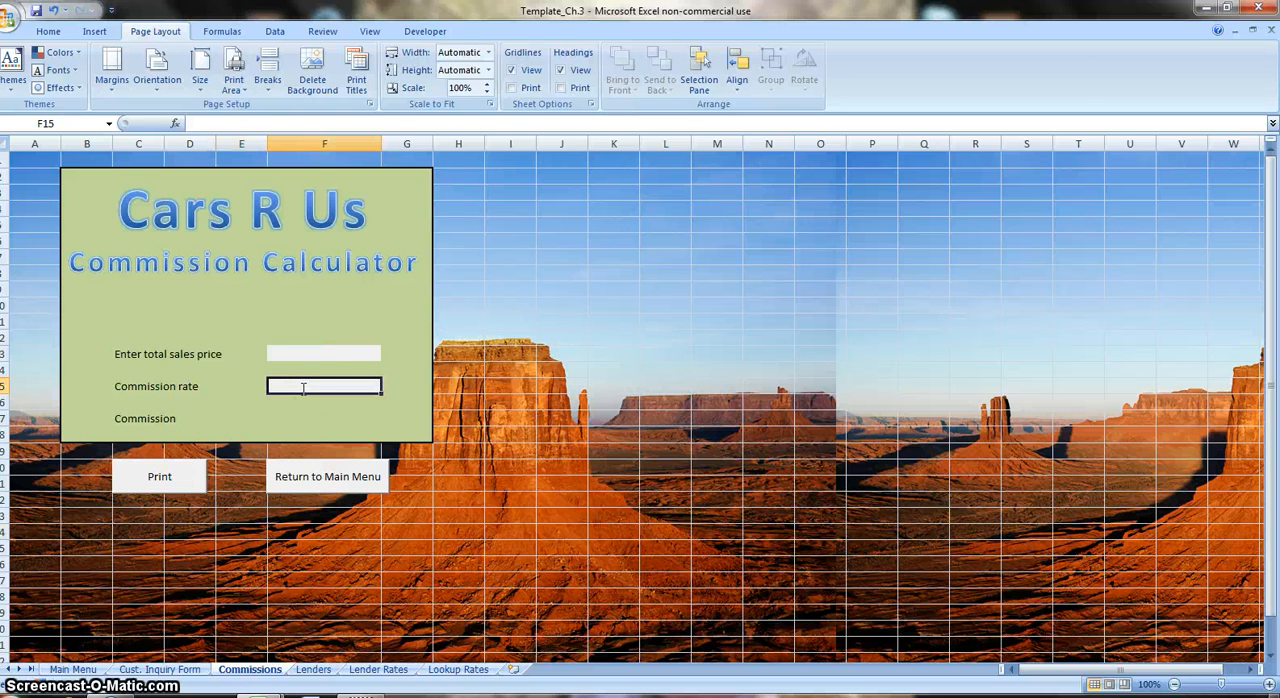
text(=vl)
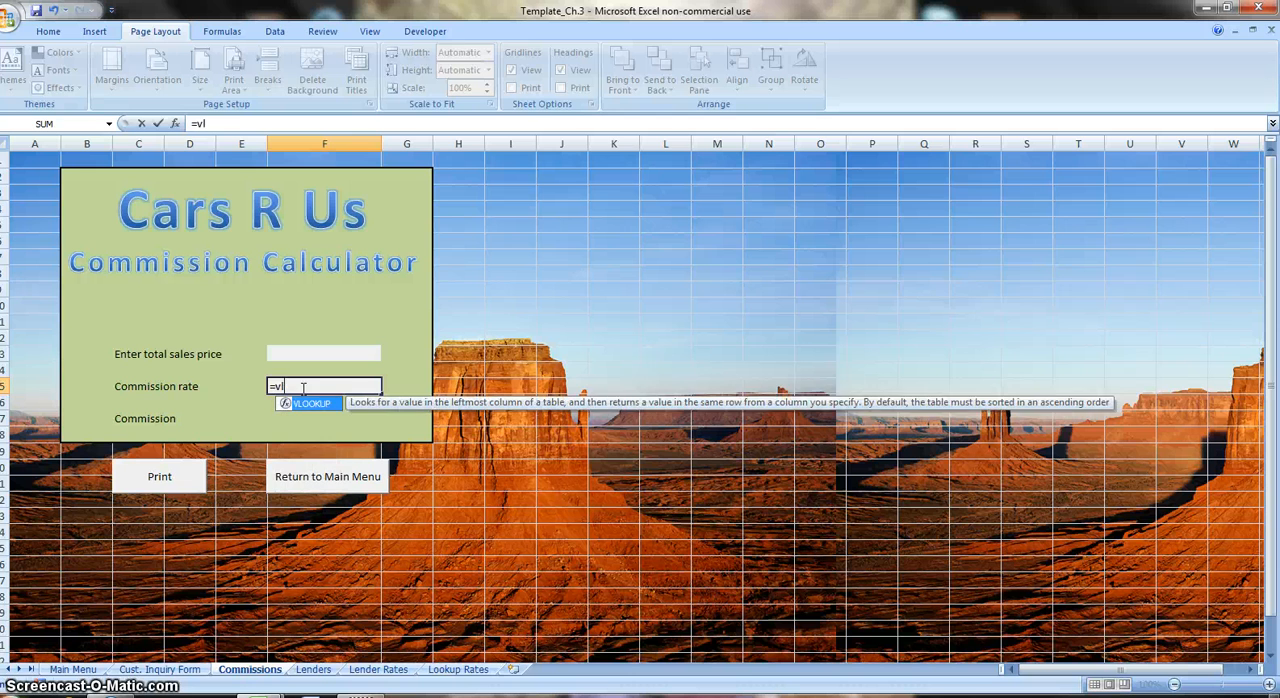
key(Tab)
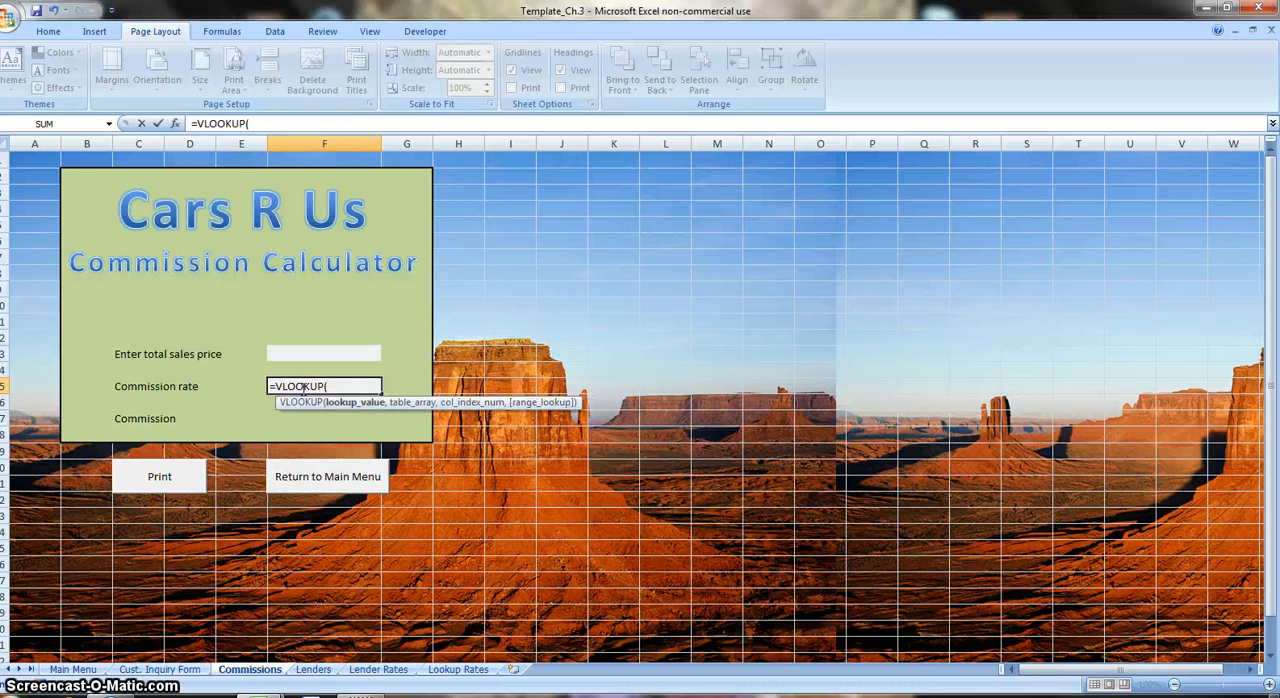
key(Up)
key(Up)
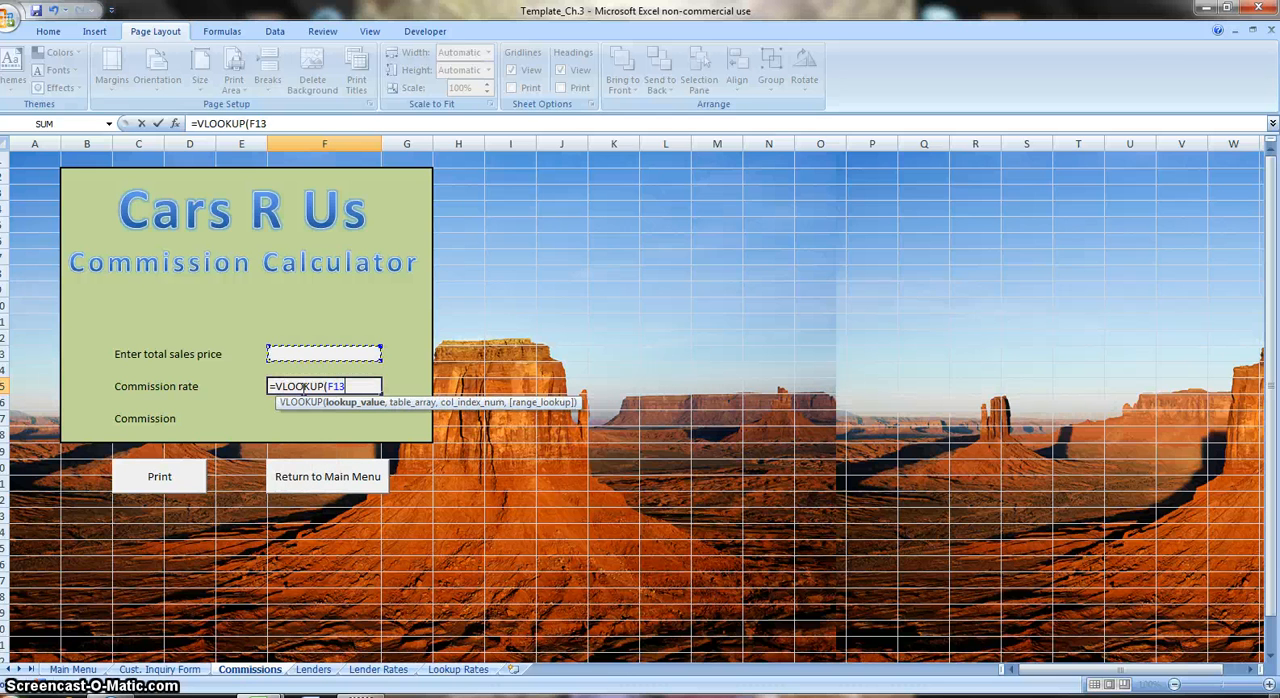
text(,)
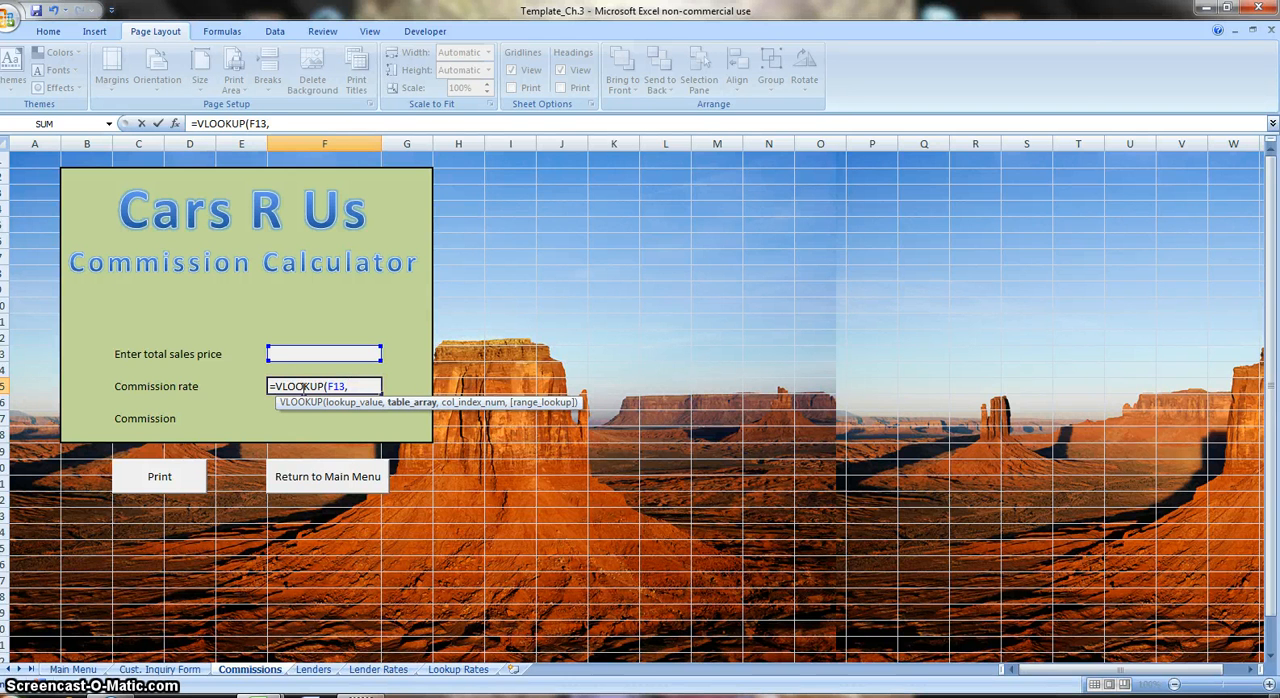
text(Com)
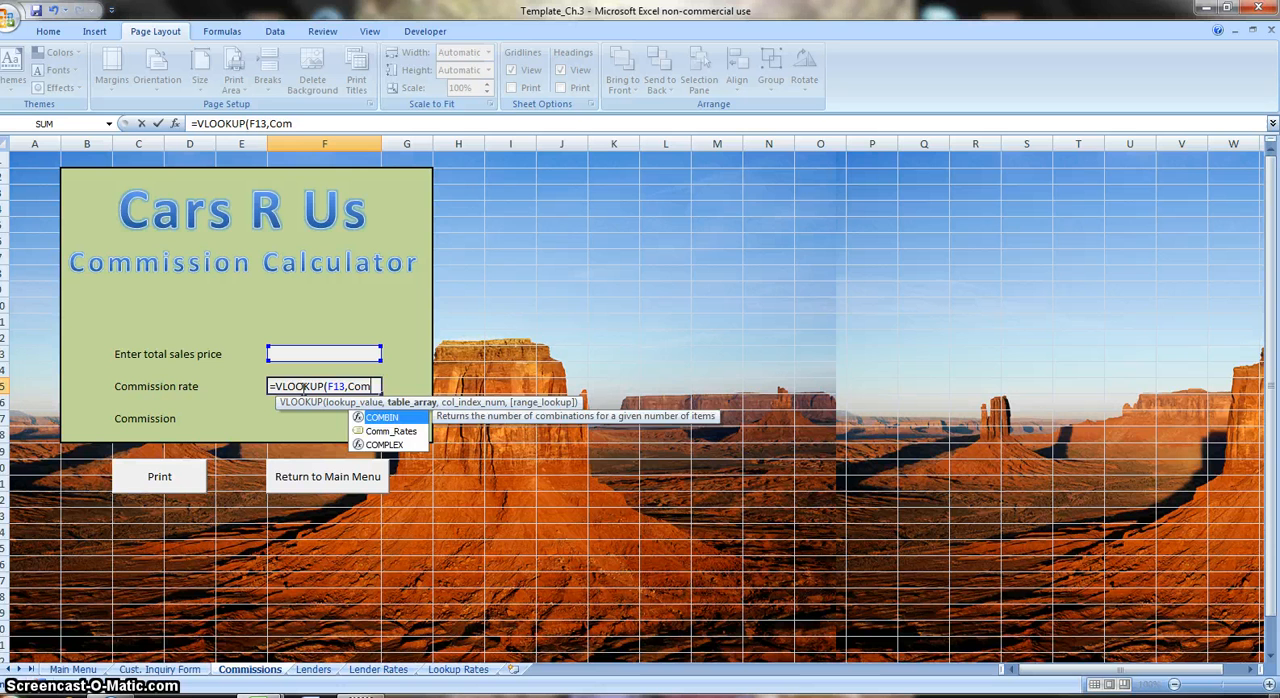
key(Down)
key(Tab)
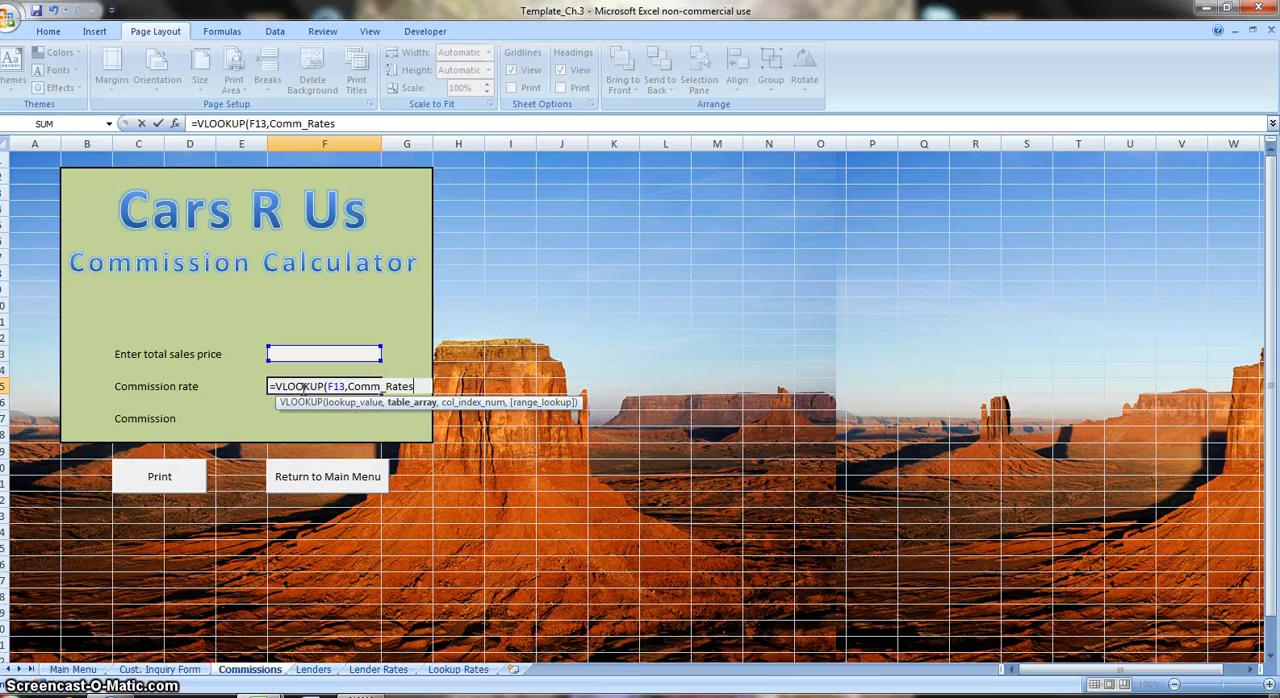
text(,)
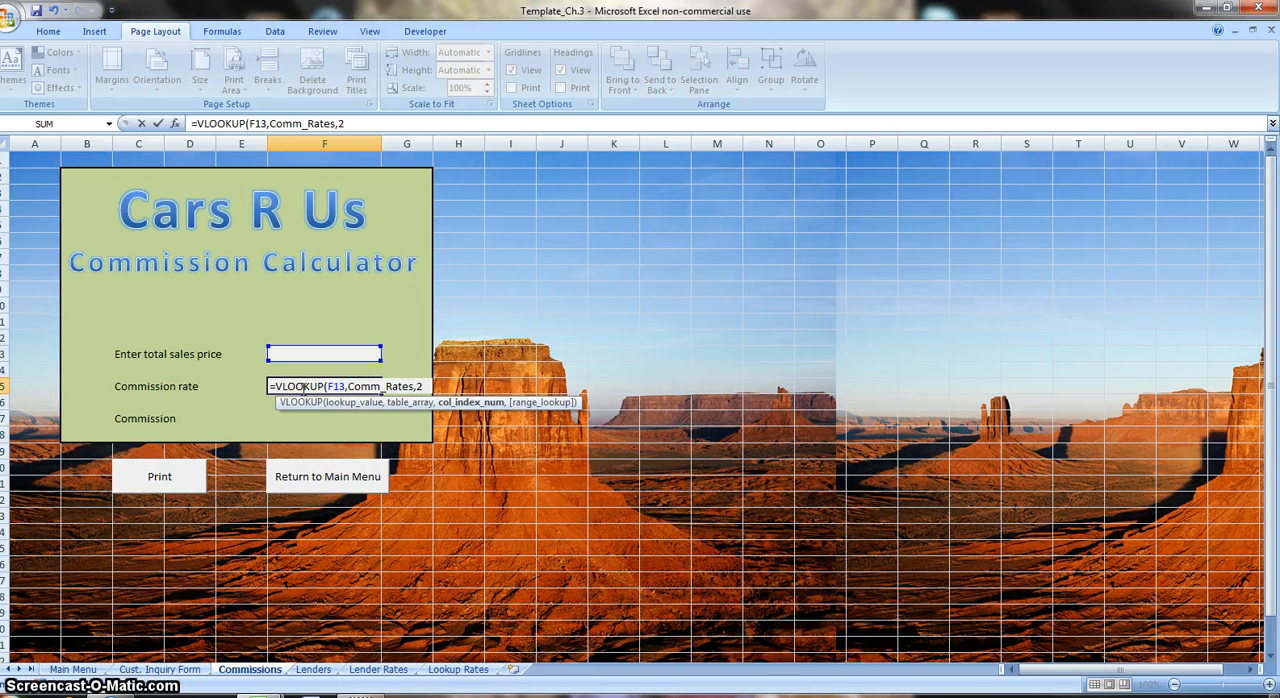
text(2)
key(Return)
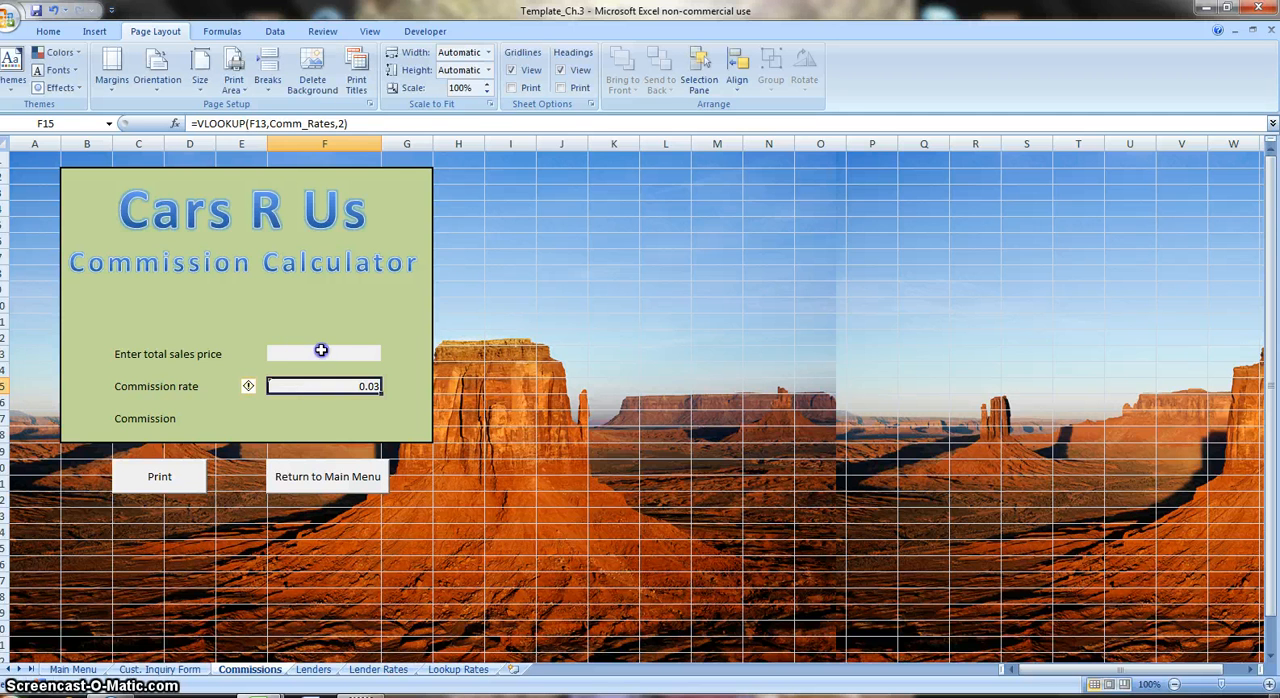
Enter the formula =F13*F15 in the Commission cell F17 to multiply the sales price by the rate.
click(321, 350)
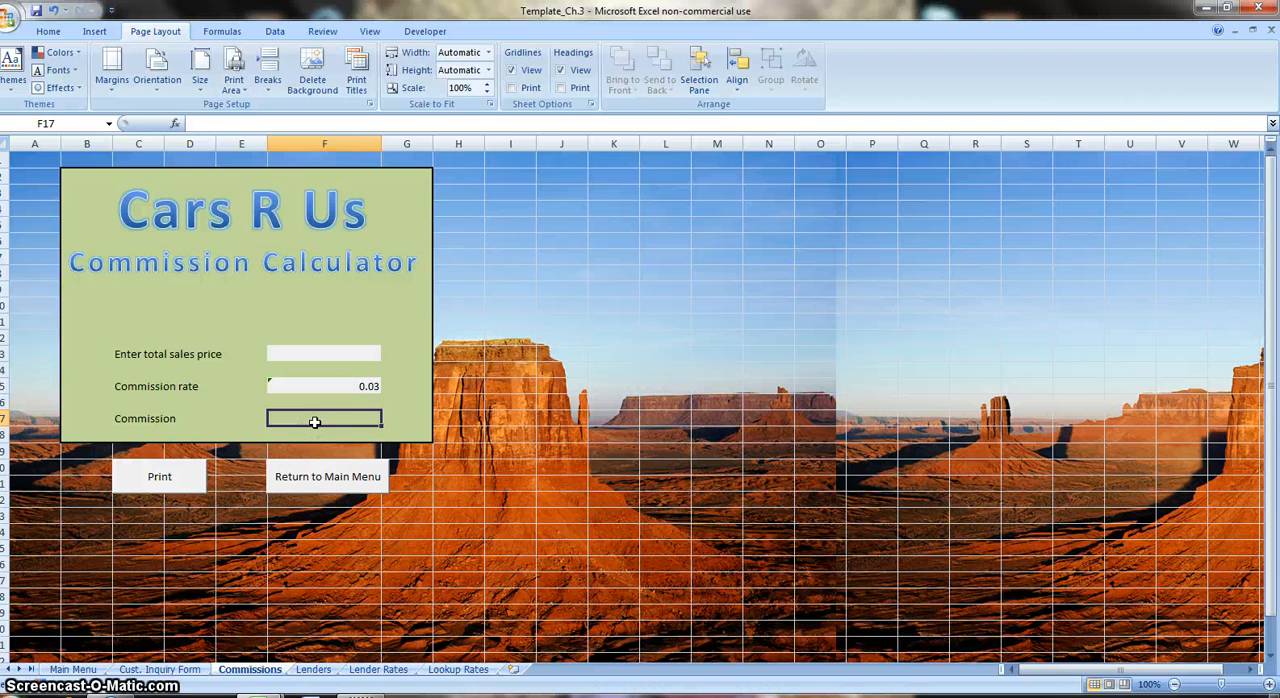
text(=)
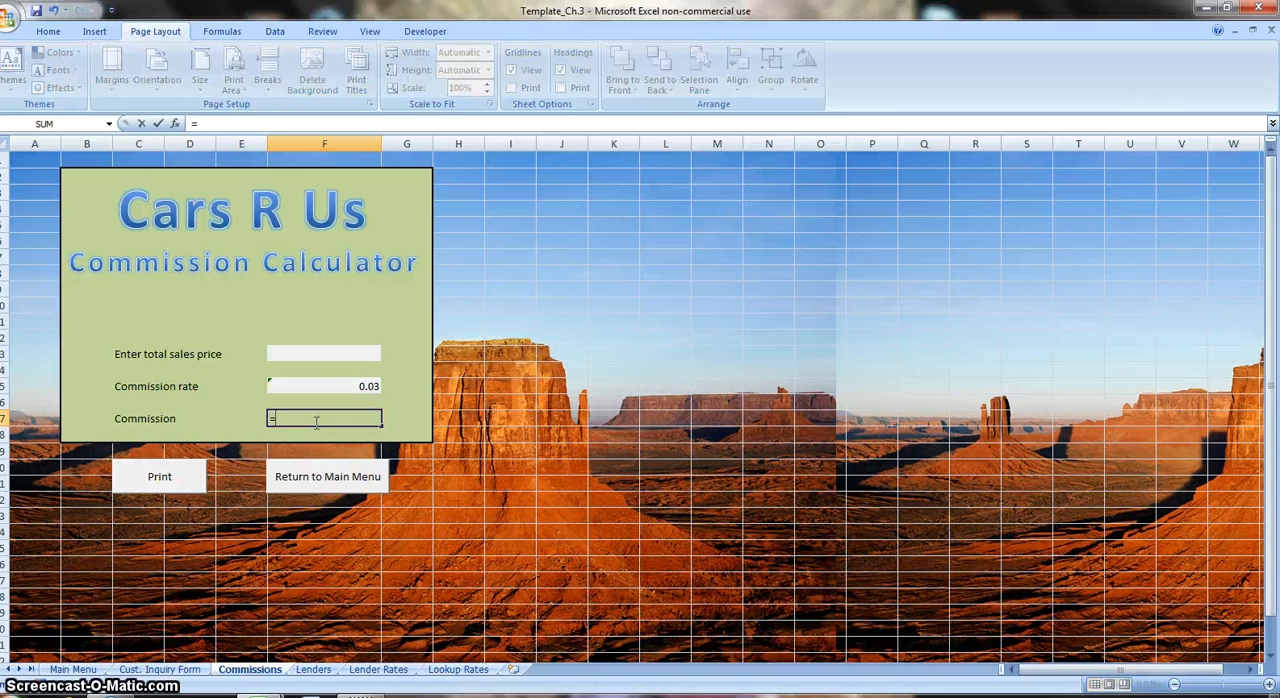
key(Up)
key(Up)
key(Up)
key(Up)
text(*)
key(Up)
key(Up)
key(Return)
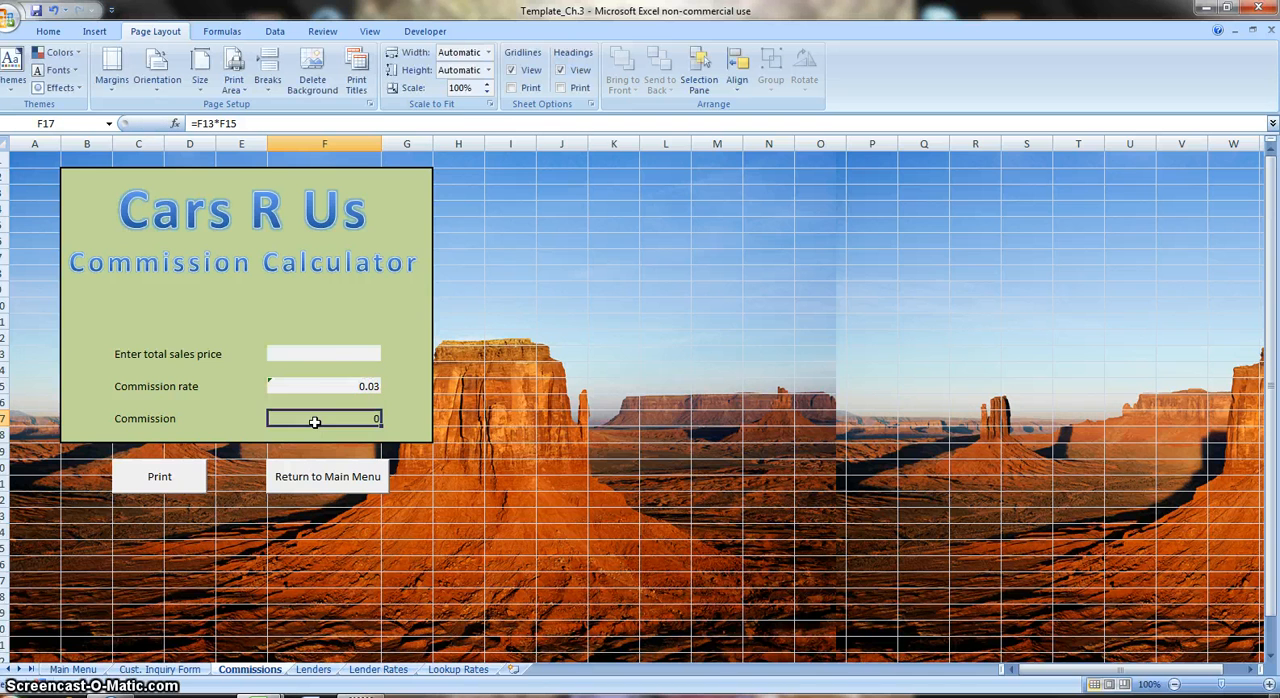
Enter a test total sales price of 21200 in F13 of the Commission Calculator.
click(326, 354)
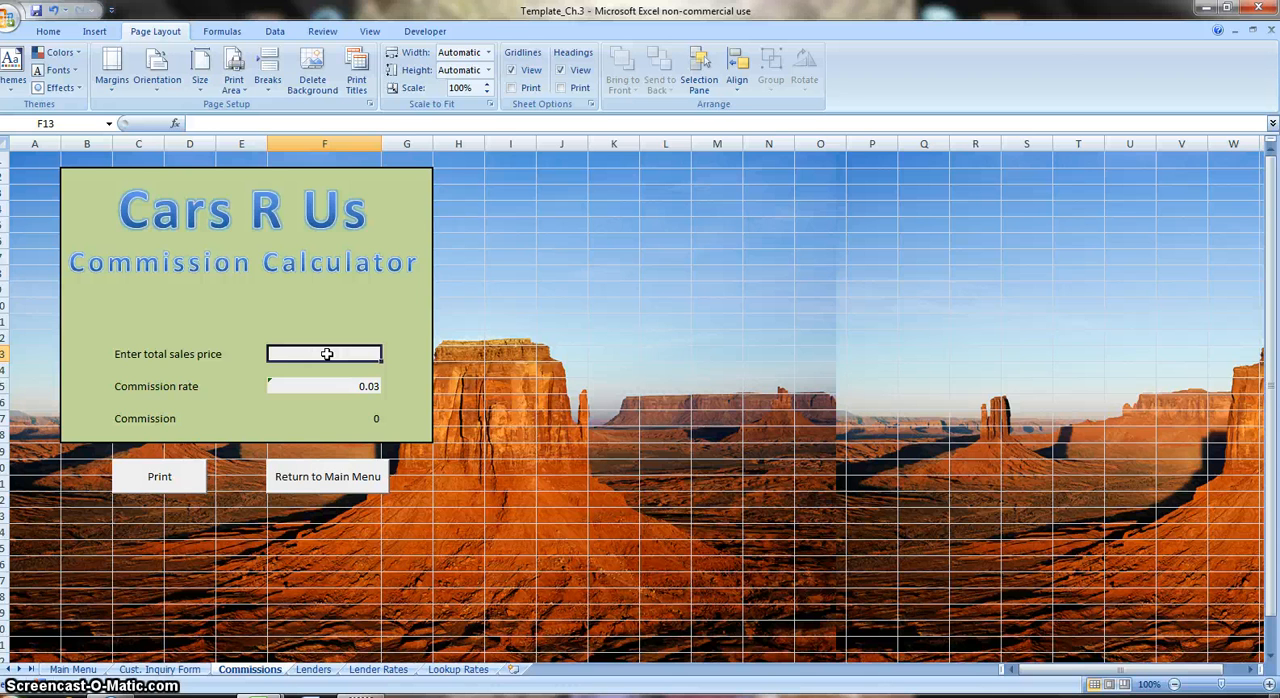
text(21200)
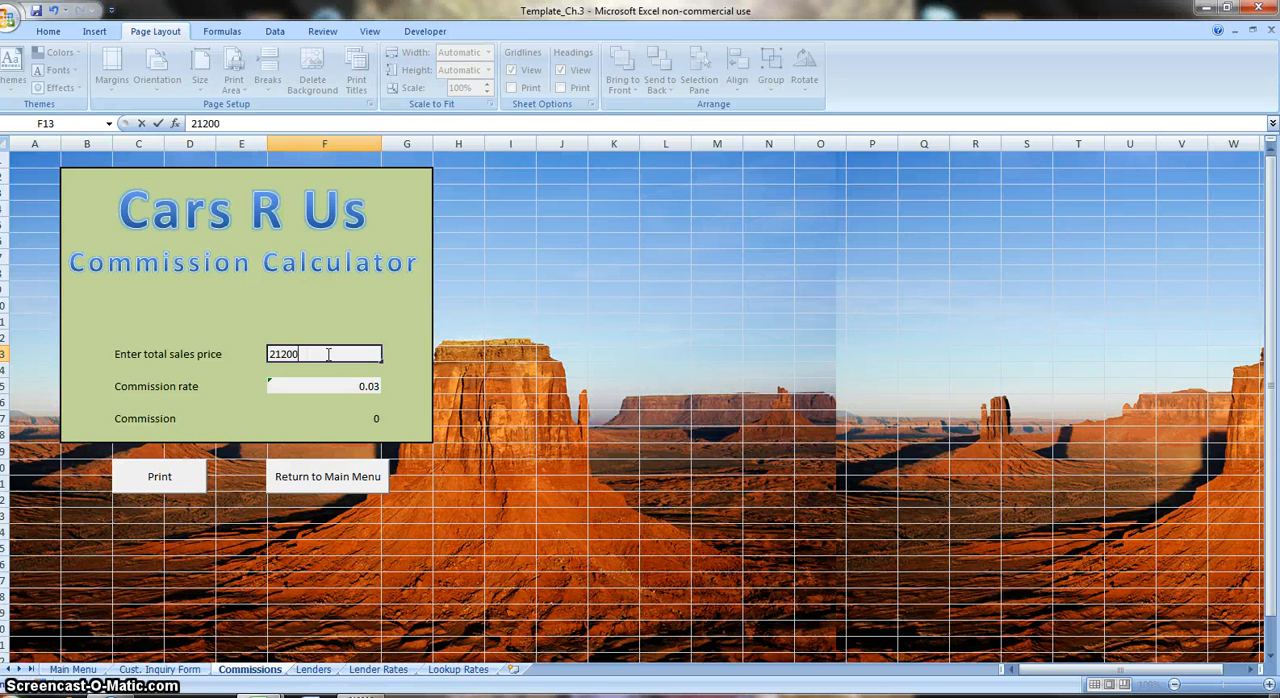
key(Return)
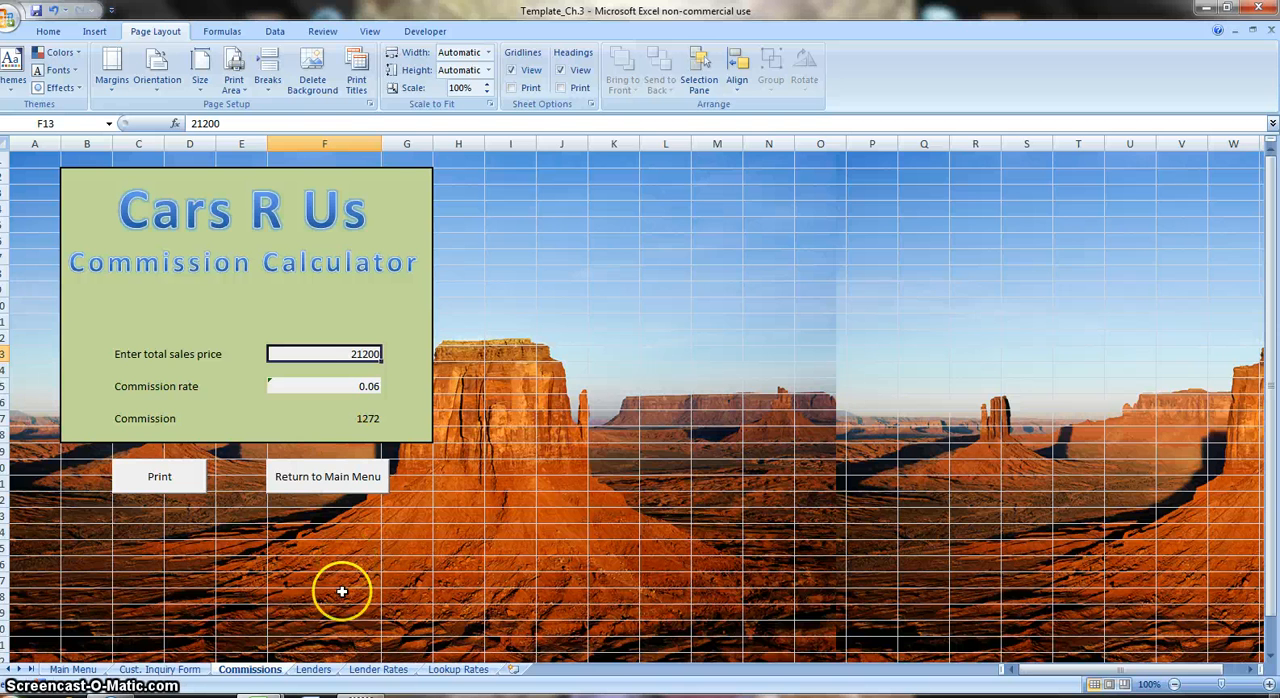
Enter =VLOOKUP(Credit_Score,Lender_Rates,2) in the first Lender Name cell C17 on the Lenders sheet.
click(314, 669)
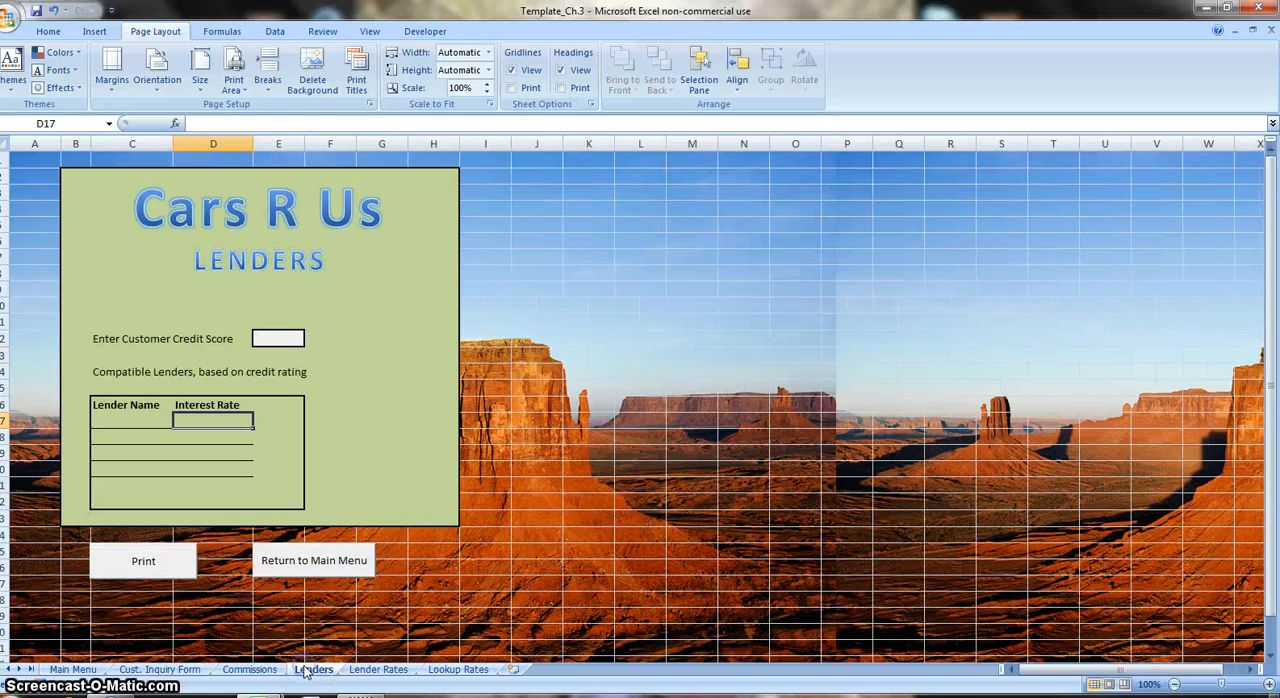
click(282, 339)
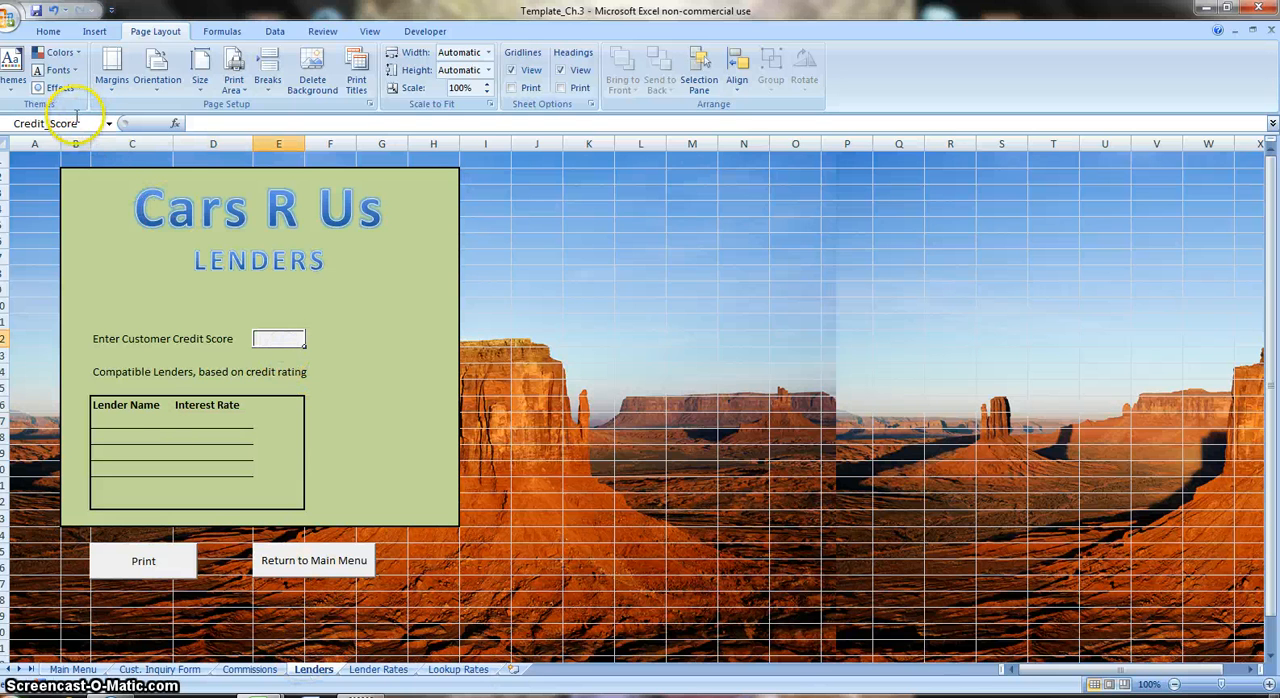
click(130, 423)
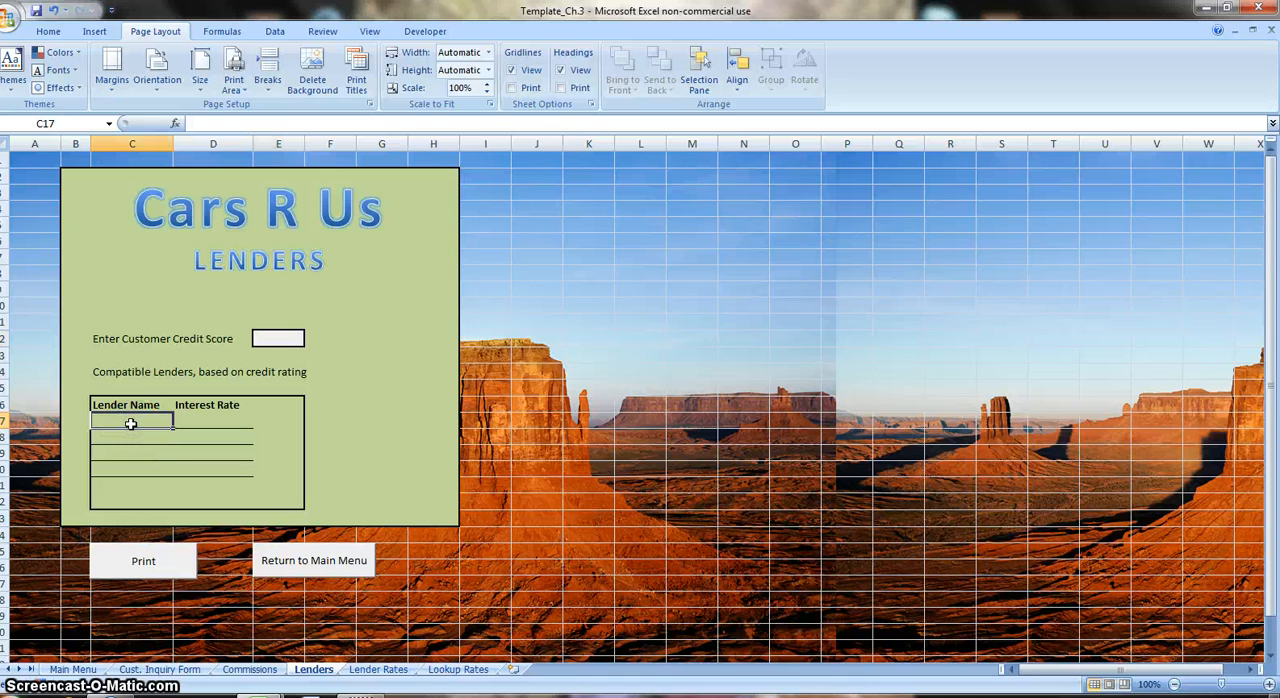
text(=)
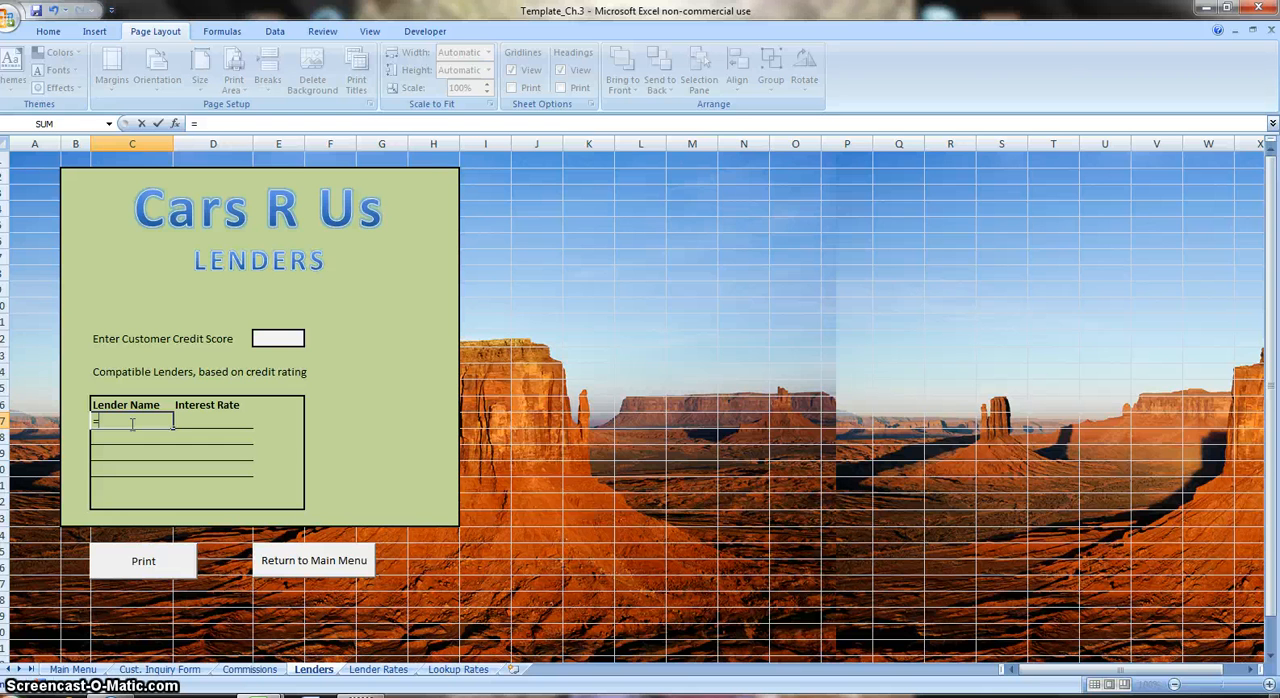
text(vl)
key(Tab)
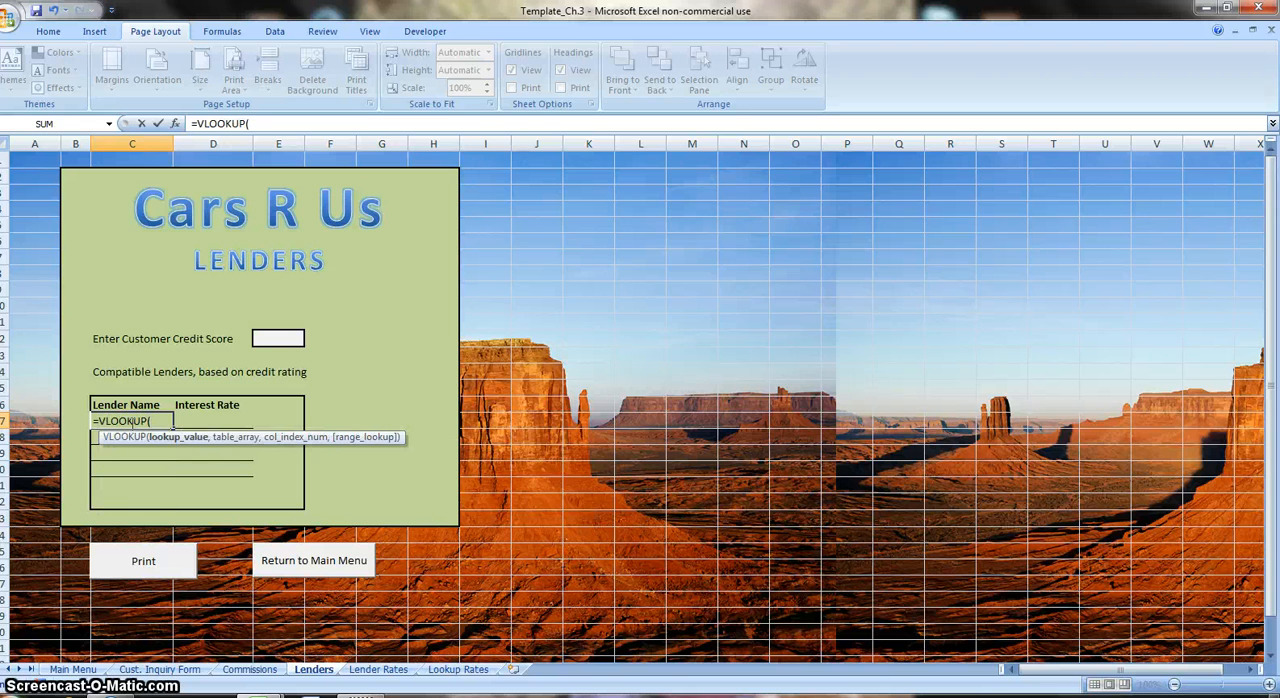
text(cr)
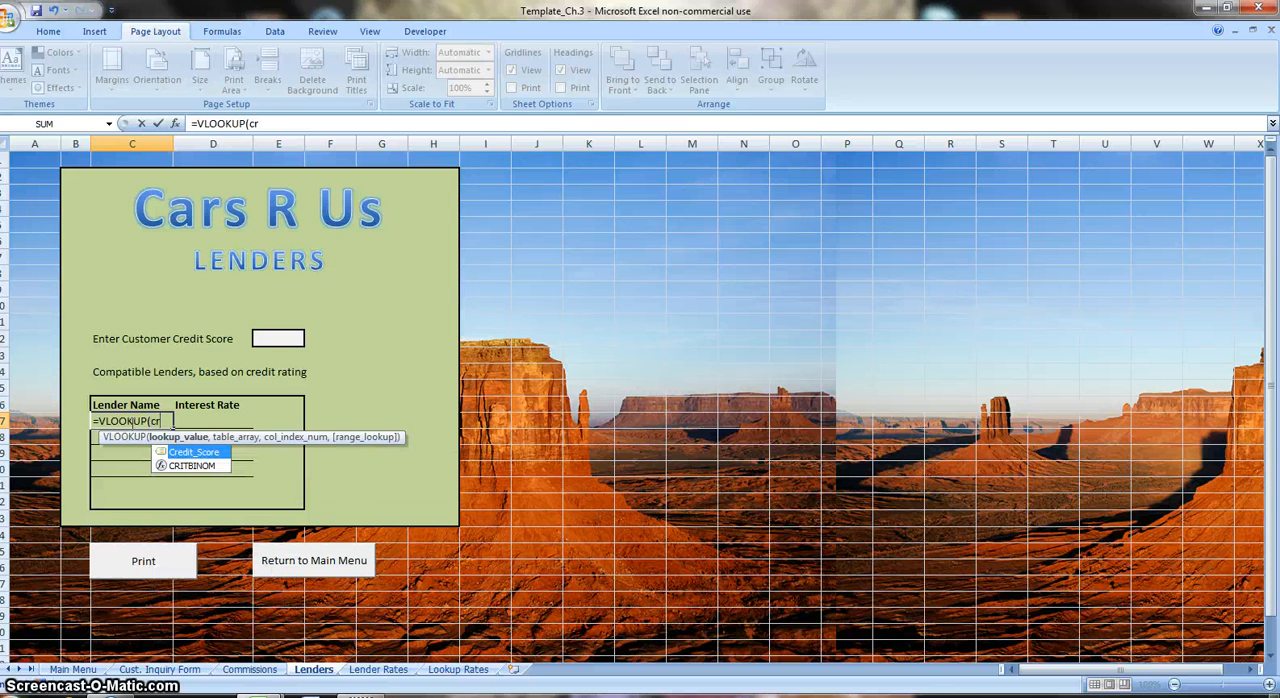
key(Tab)
text(,)
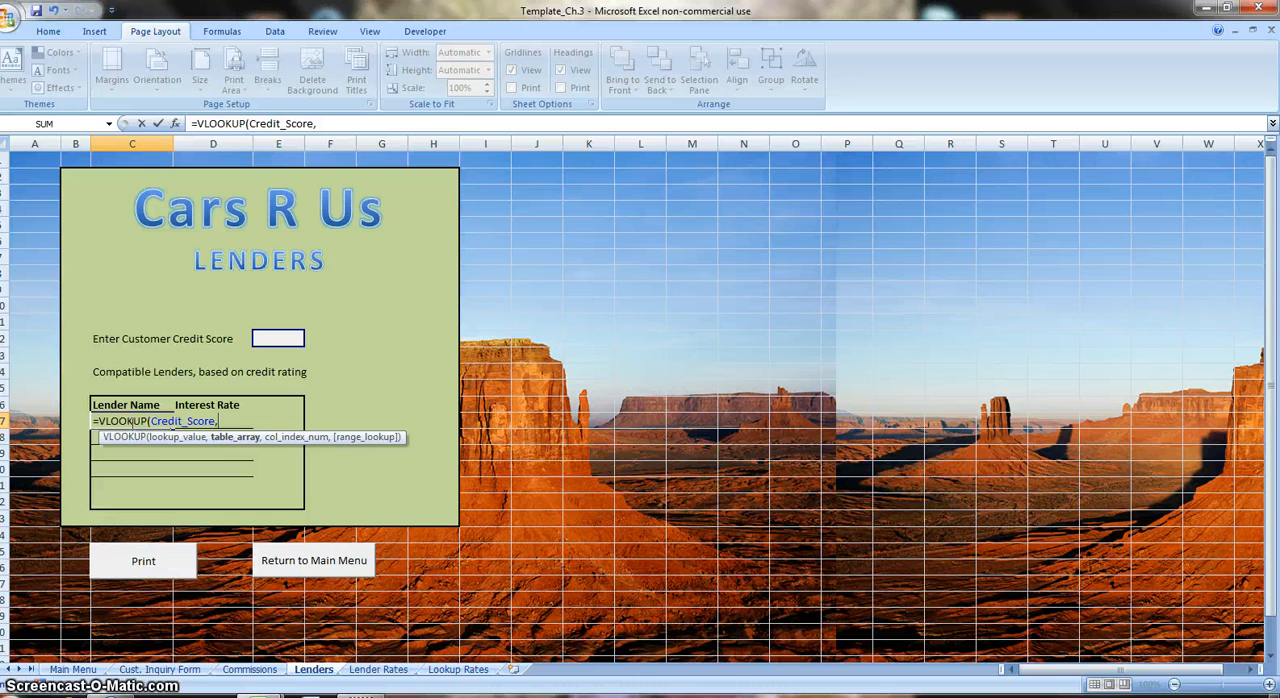
text(Len)
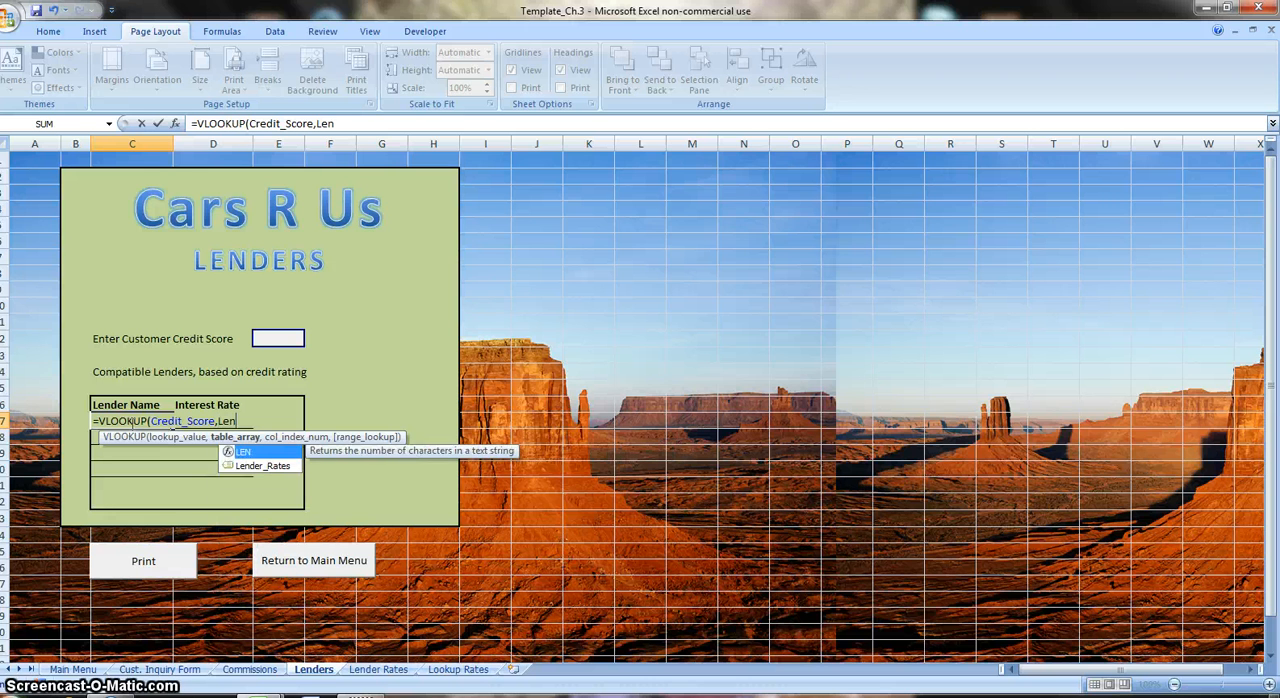
key(Down)
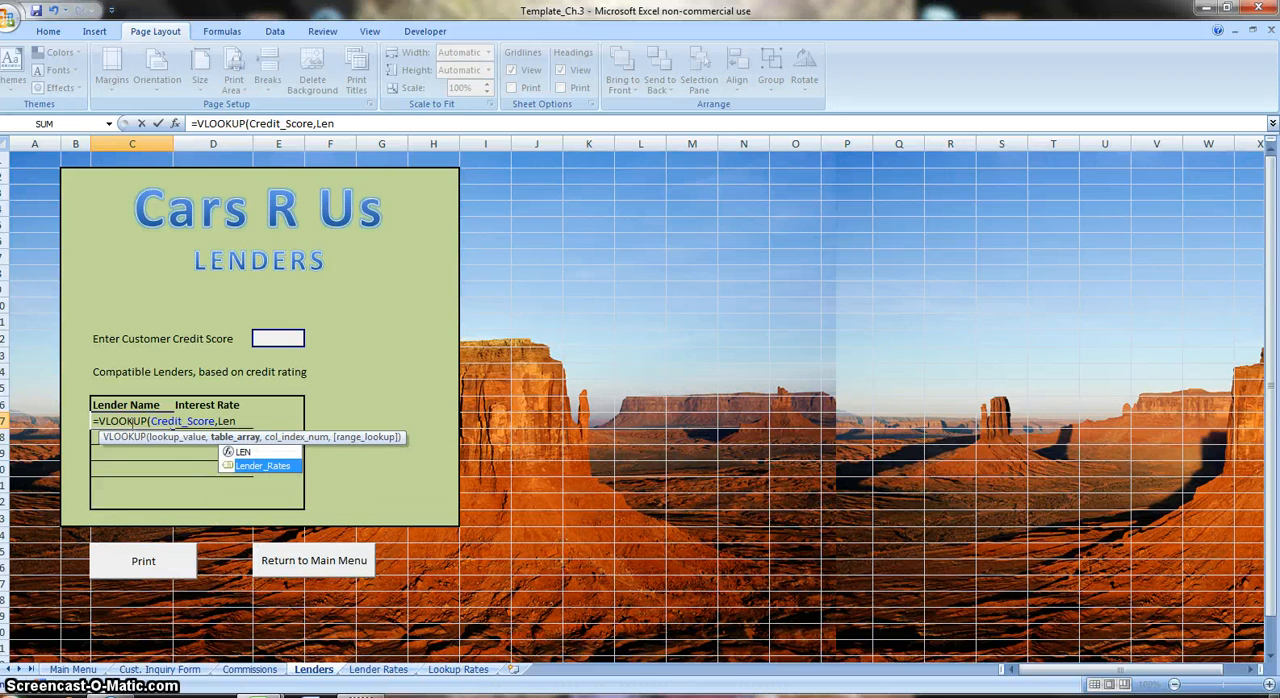
key(Tab)
text(,)
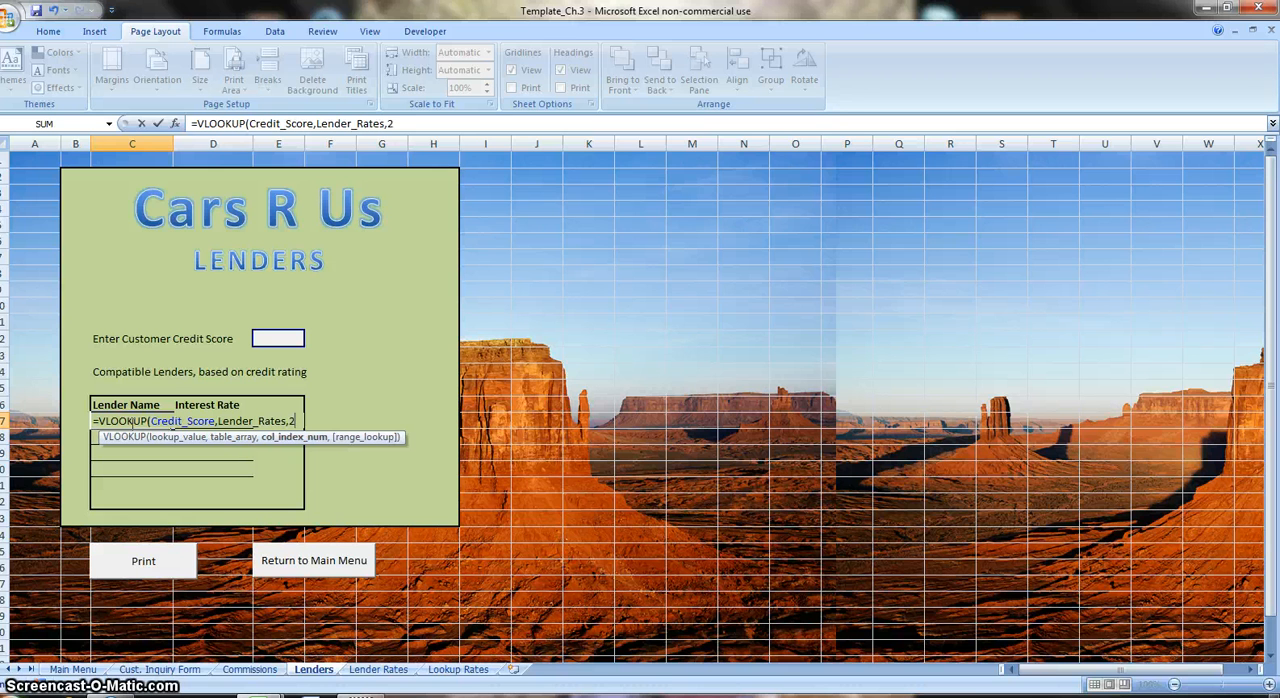
text(2)
key(Return)
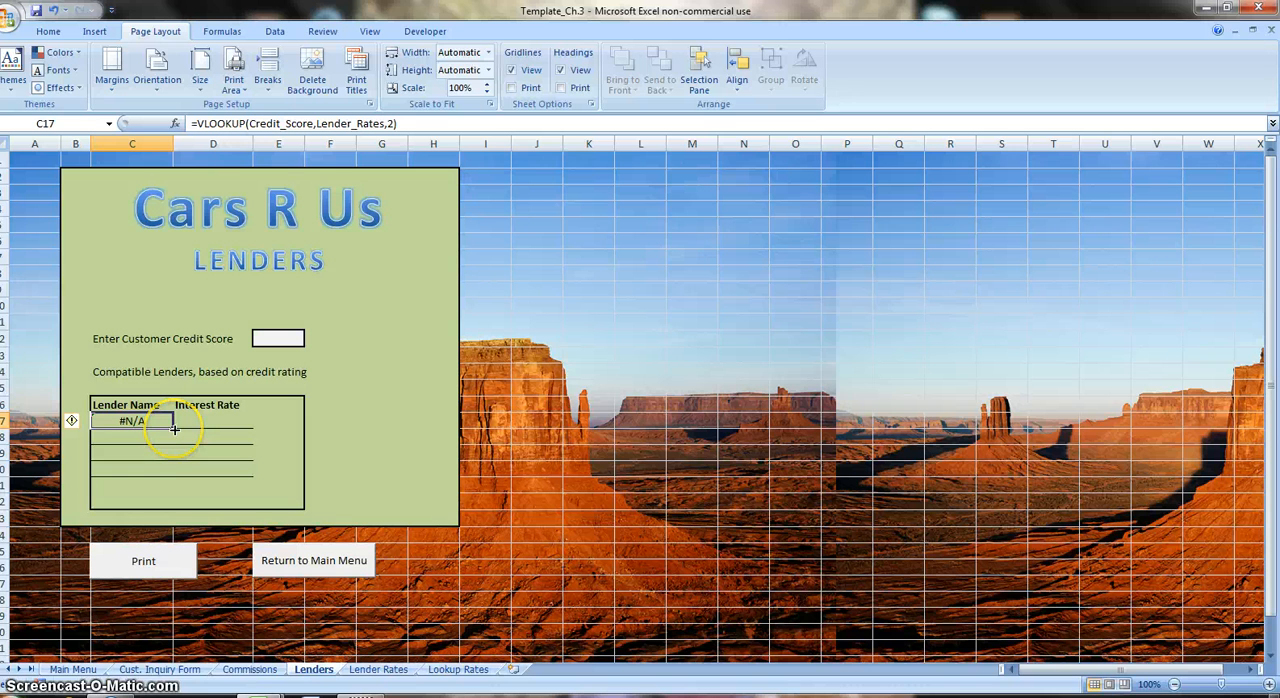
Fill the C17 lookup formula through C17:D20 and set the column index in C18 to 4.
drag(174, 428, 229, 477)
double_click(150, 437)
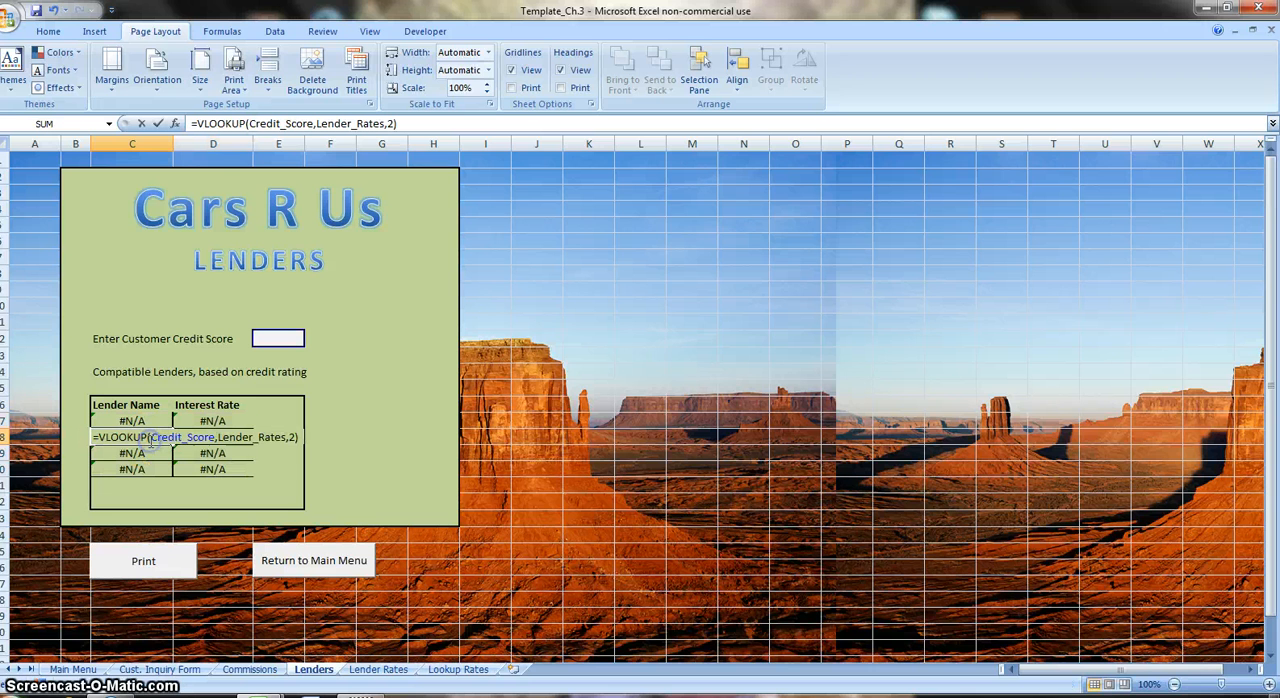
double_click(291, 437)
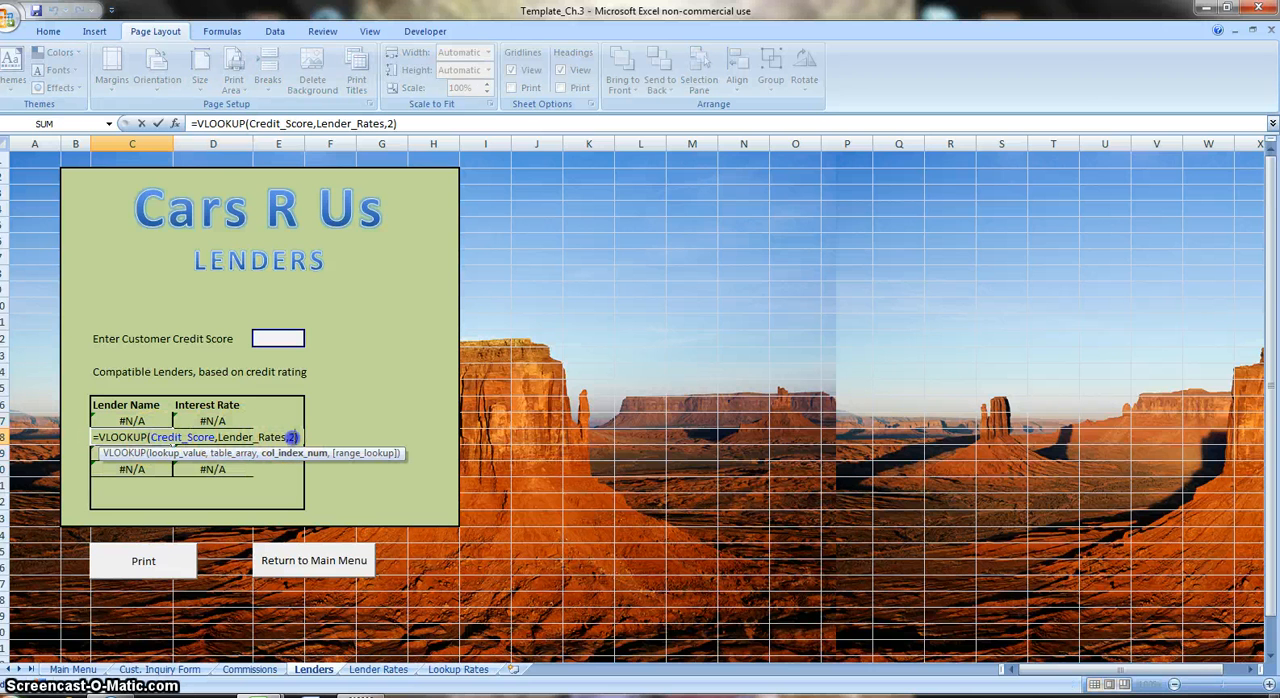
text(4)
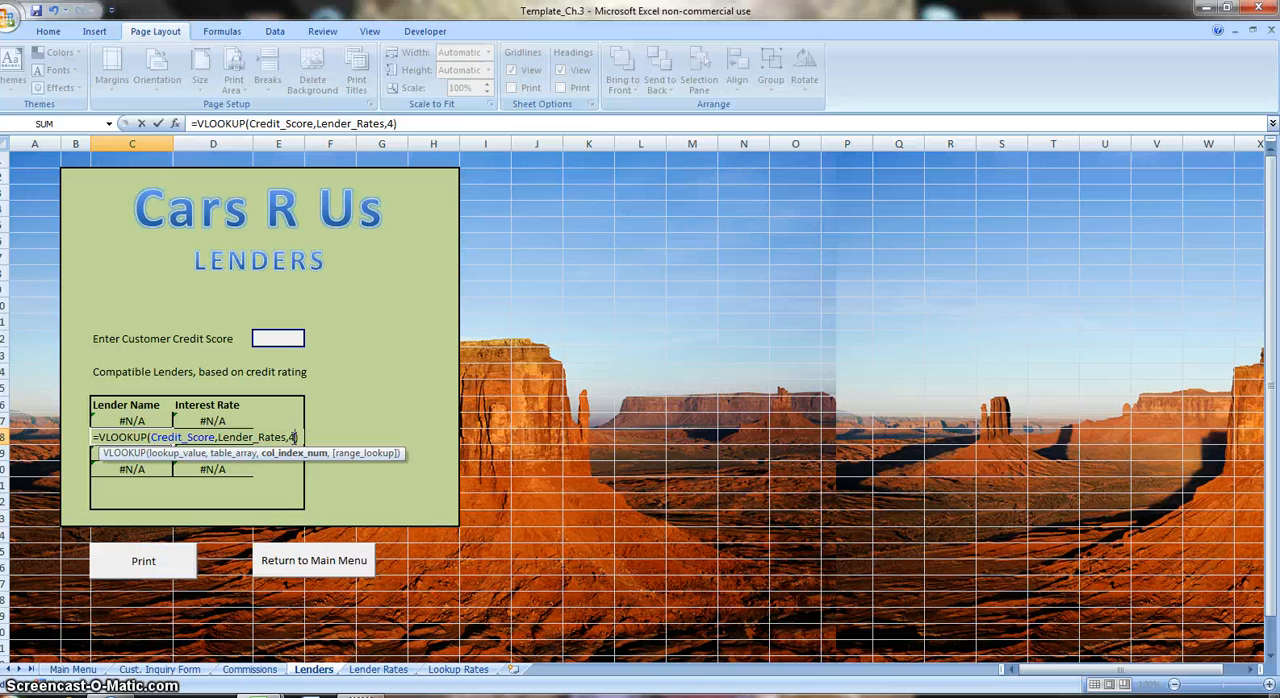
key(ctrl+Return)
Set the column index of the lookup formula in the third Lender Name cell C19 to 6.
click(166, 454)
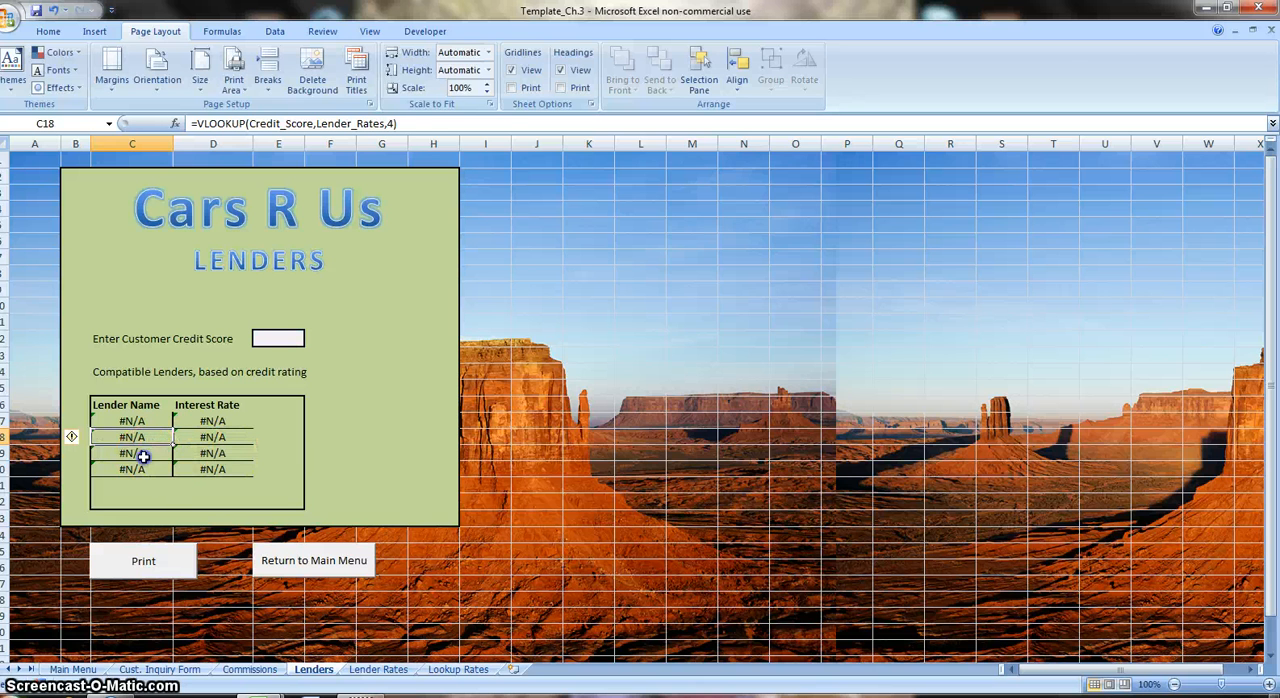
double_click(166, 454)
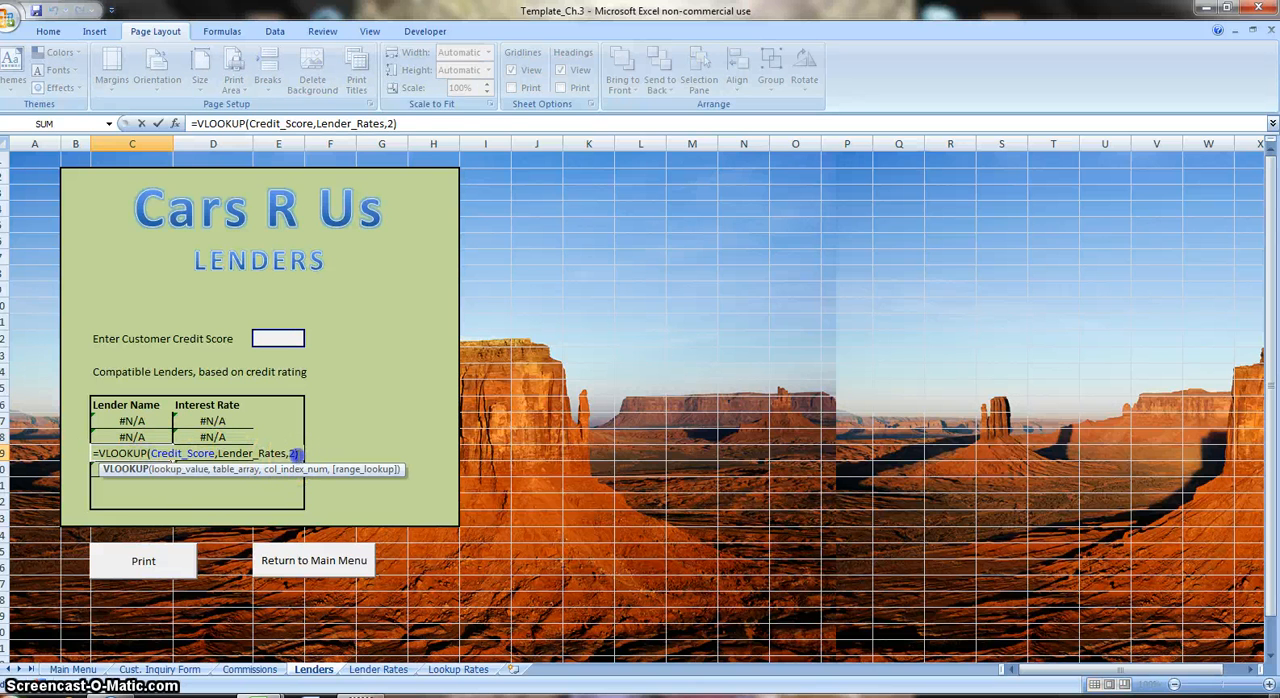
double_click(292, 453)
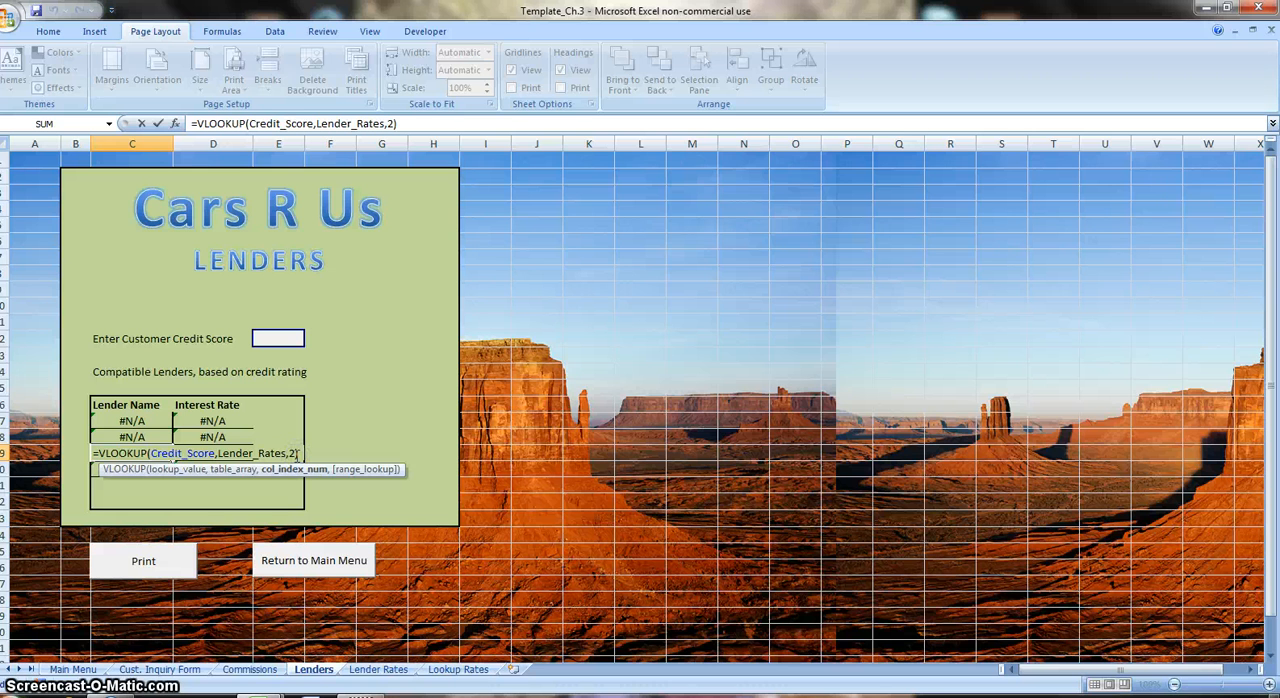
key(ctrl+Return)
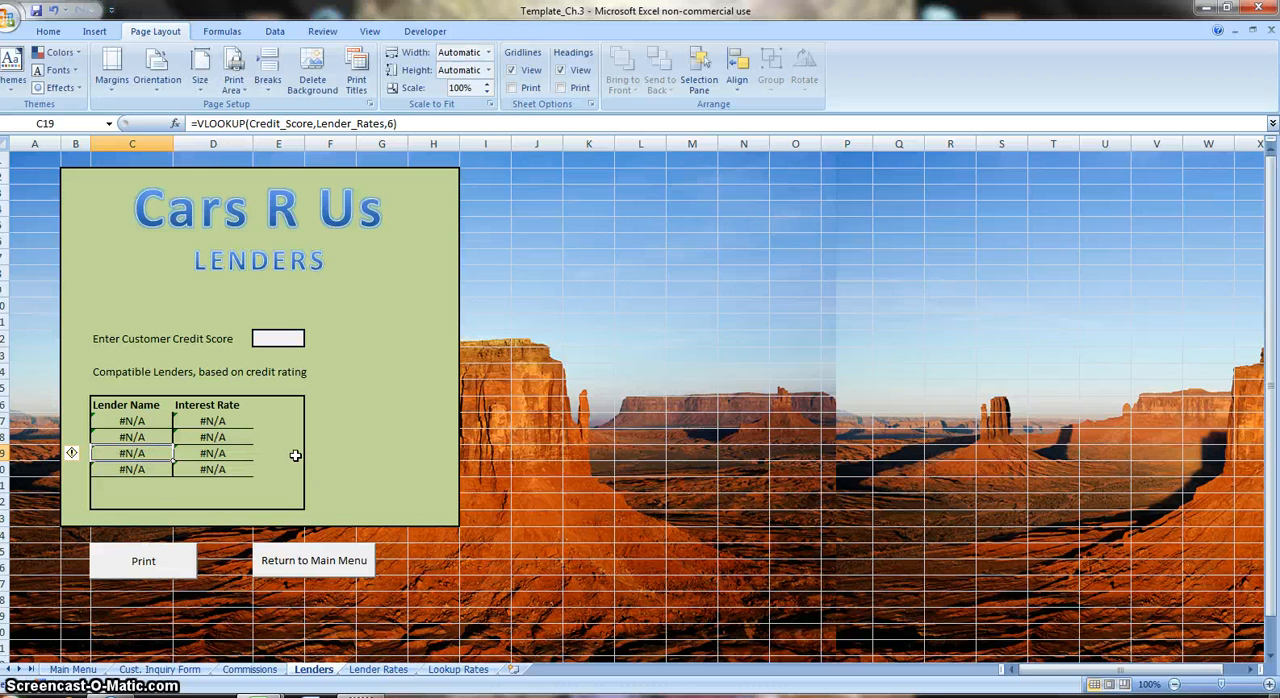
Set the column index of the lookup formula in the last Lender Name cell C20 to 8.
click(146, 465)
double_click(146, 465)
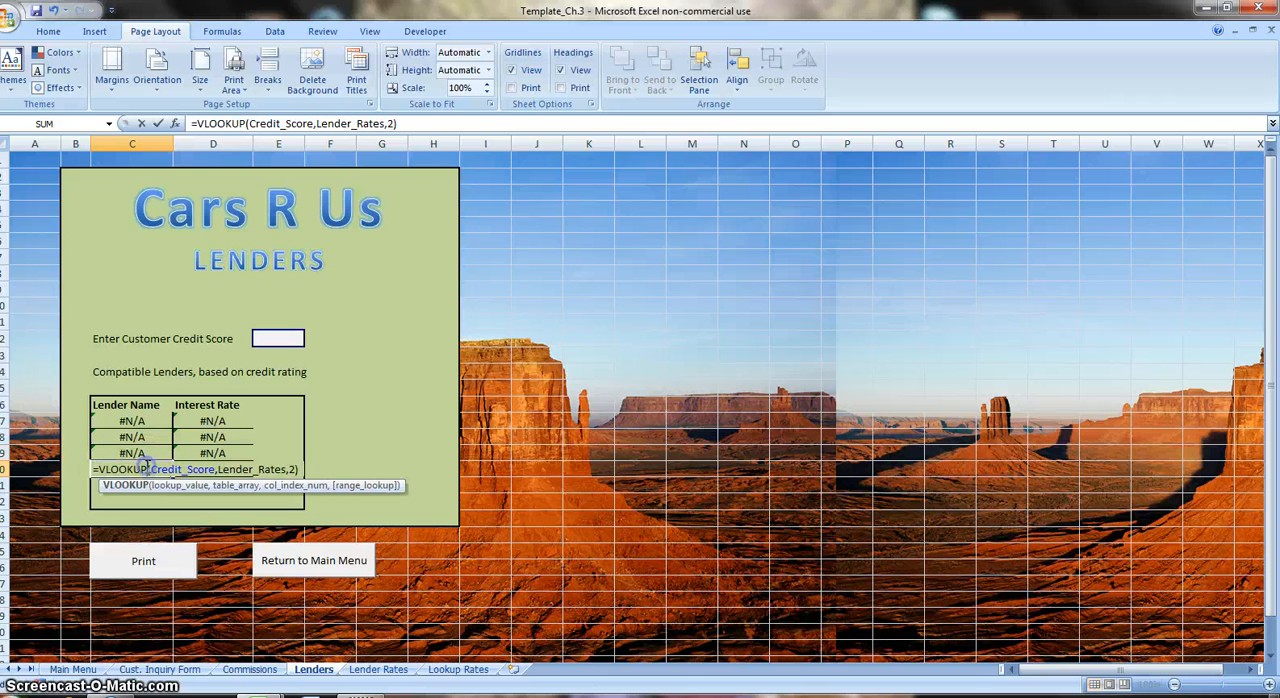
double_click(292, 469)
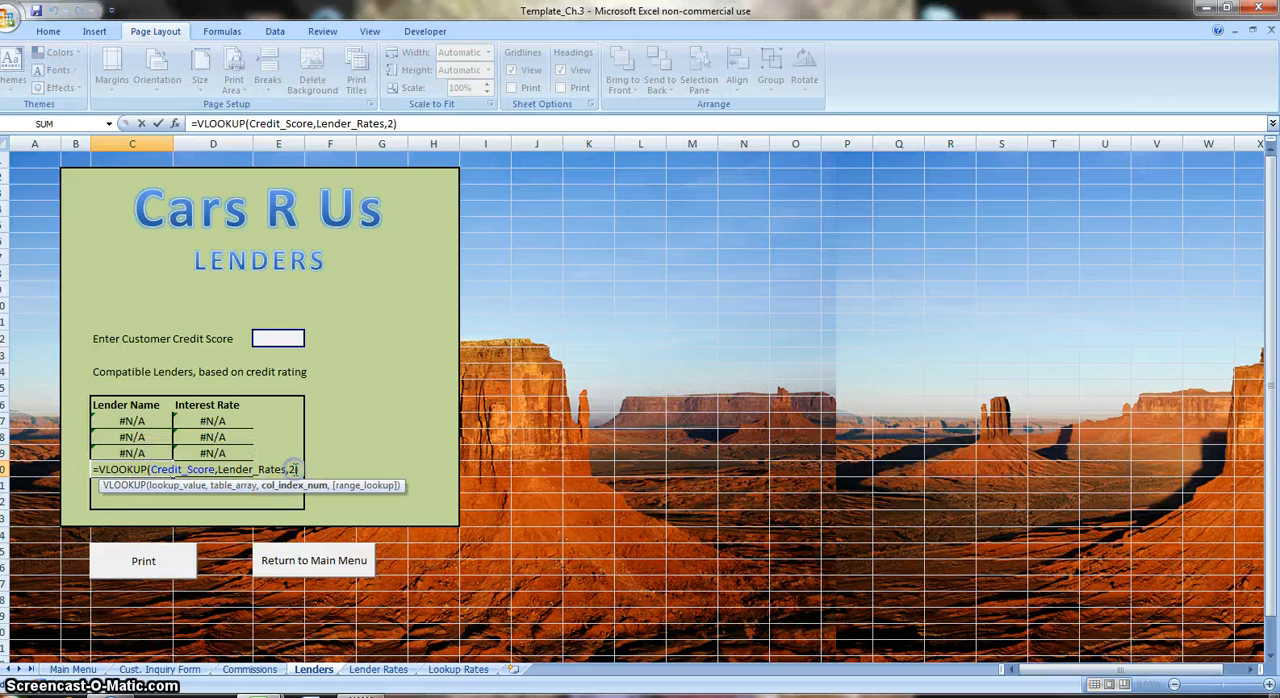
key(BackSpace)
text(8)
key(ctrl+Return)
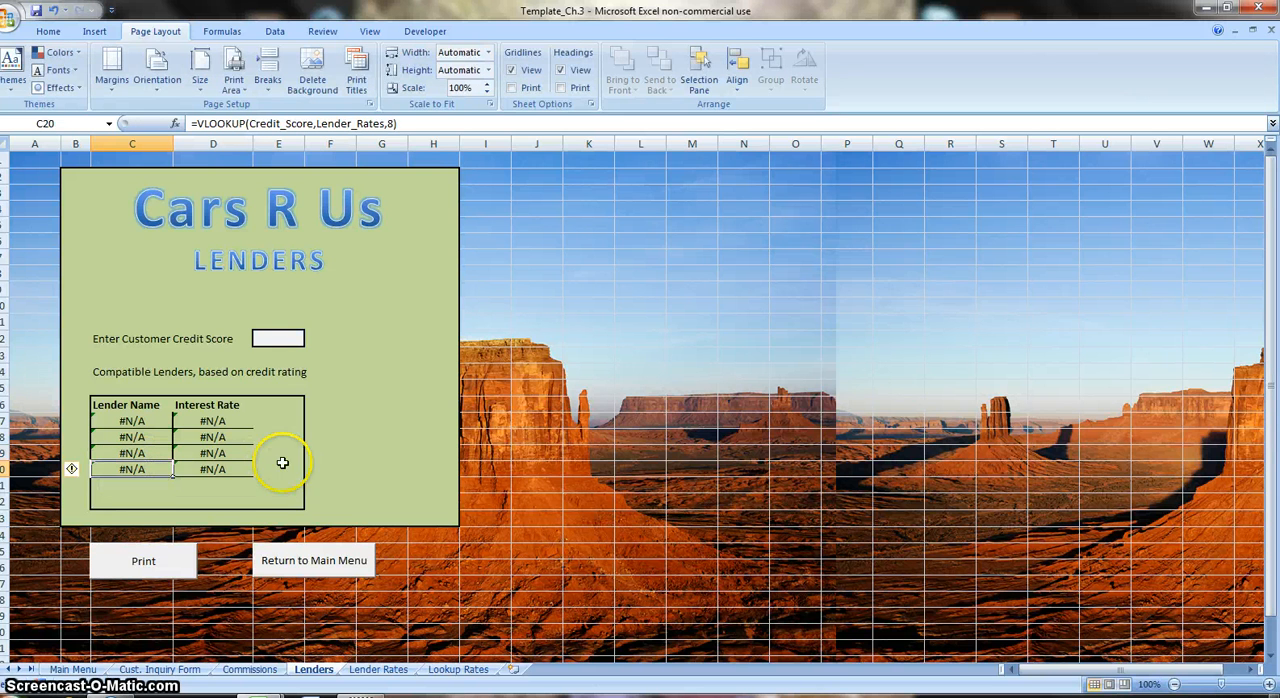
Change the lookup formula in the first Interest Rate cell D17 to return column 3.
click(235, 418)
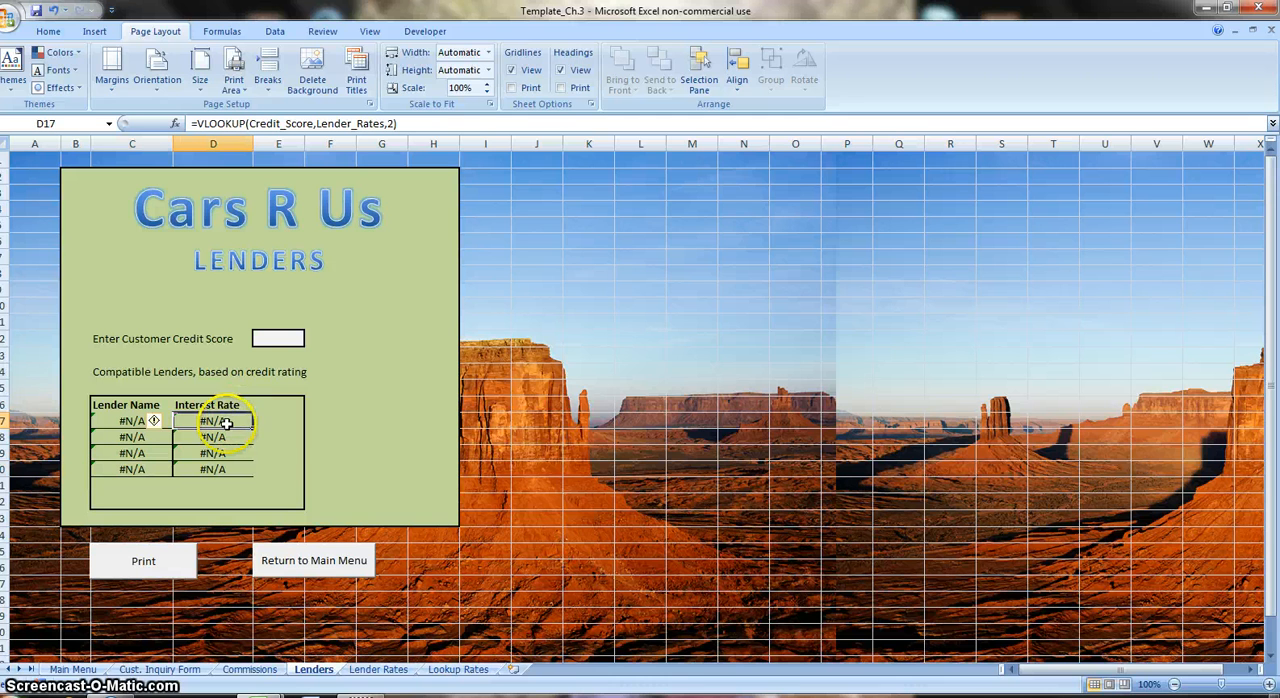
double_click(223, 420)
click(360, 419)
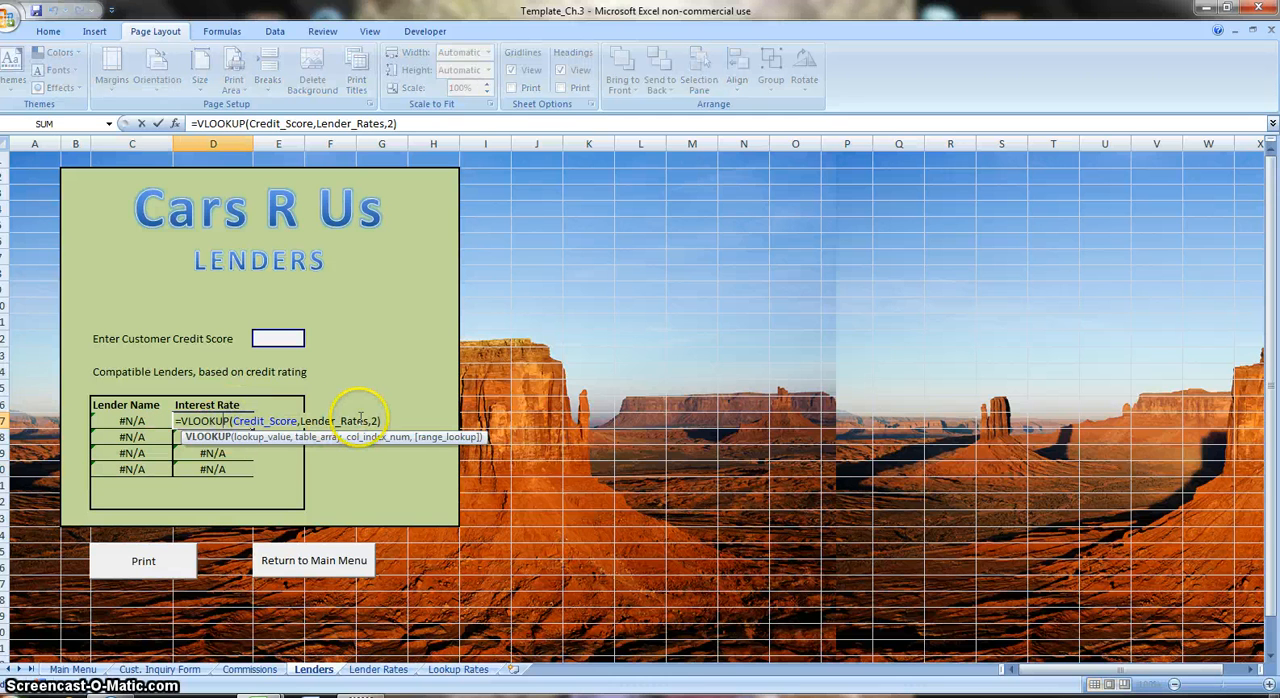
click(375, 420)
key(BackSpace)
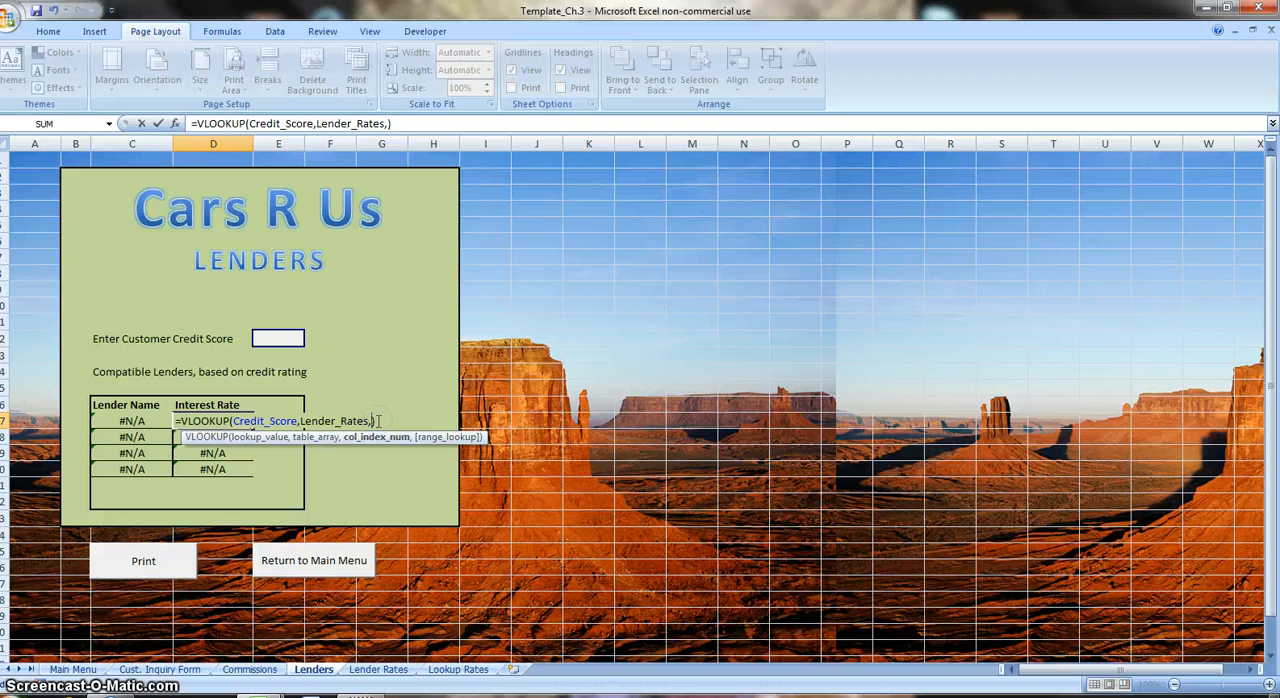
text(3)
key(ctrl+Return)
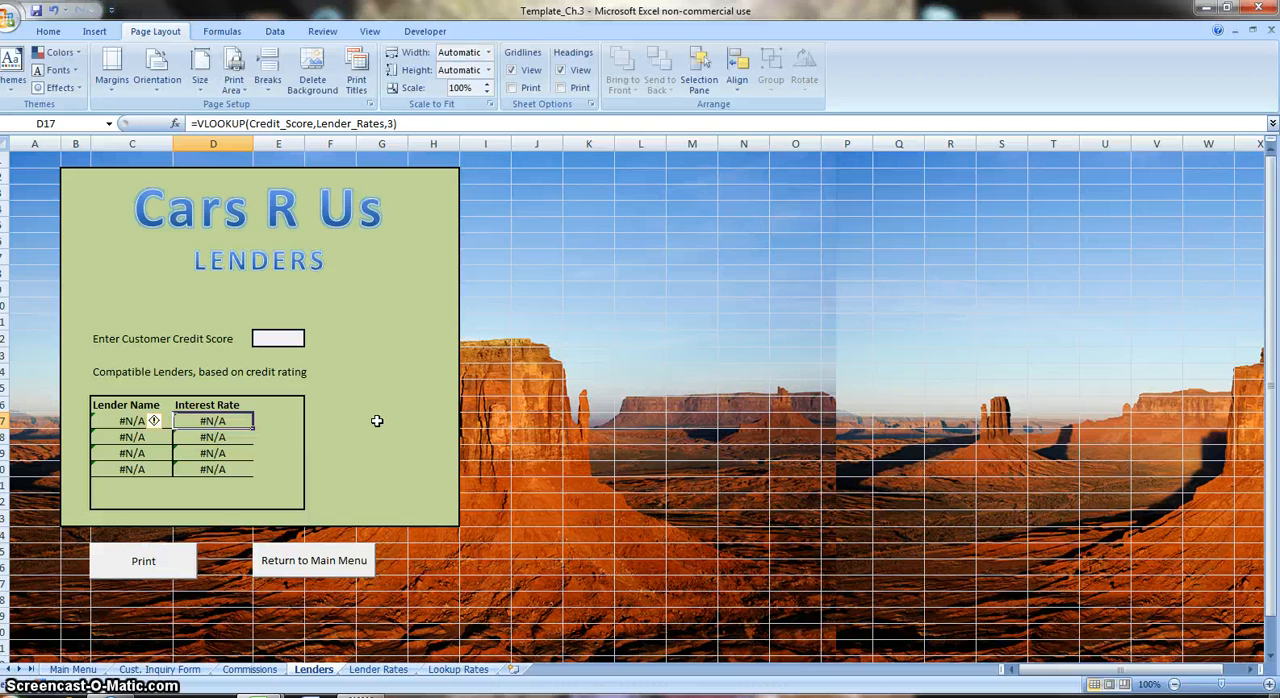
Change the lookup formula in the second Interest Rate cell D18 to return column 5.
double_click(223, 437)
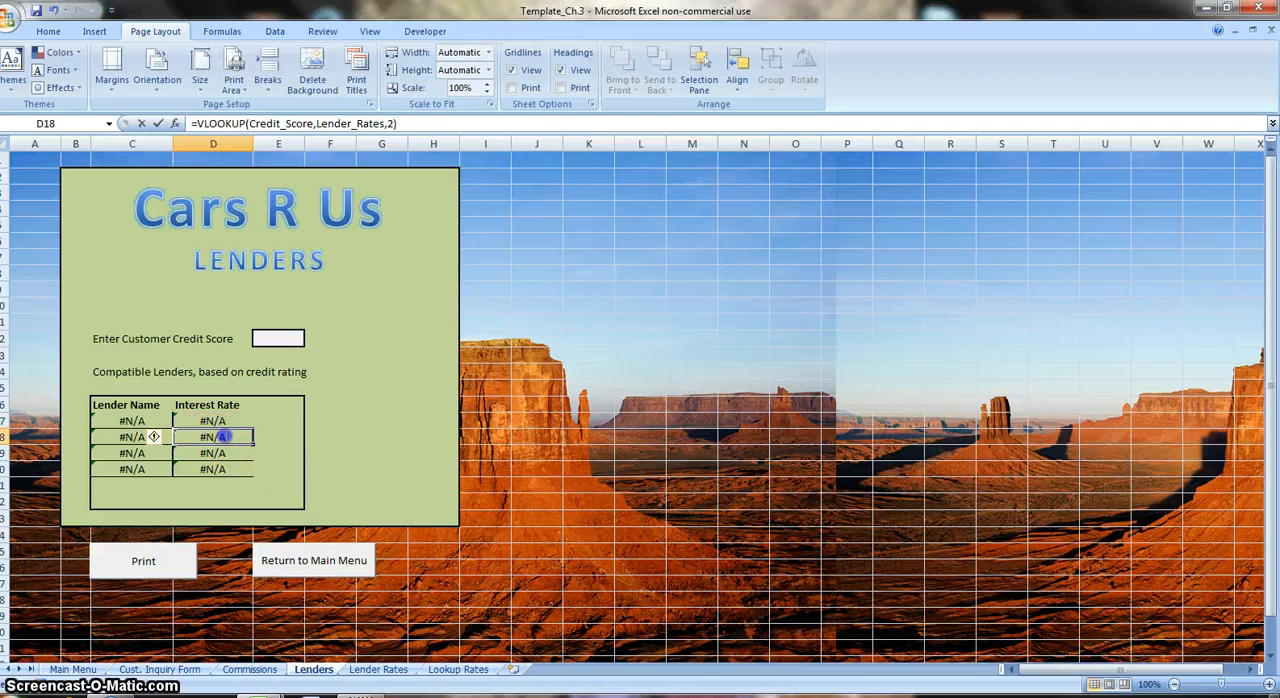
click(378, 437)
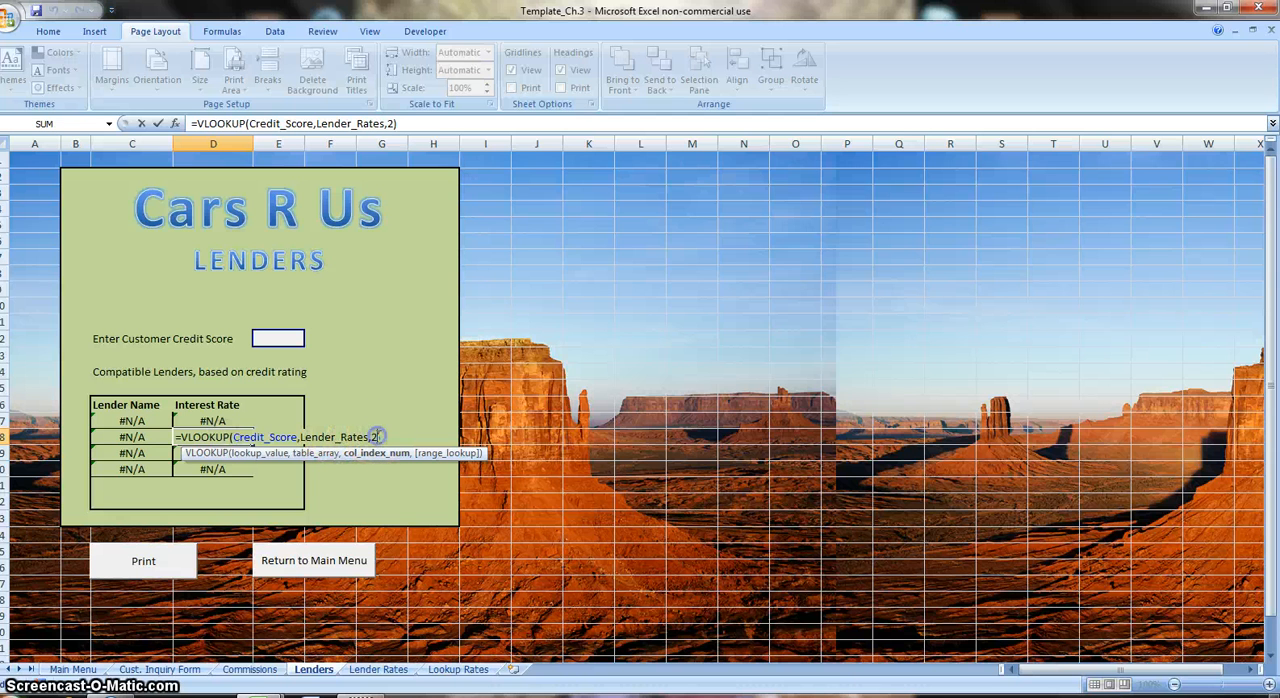
text(5)
key(Return)
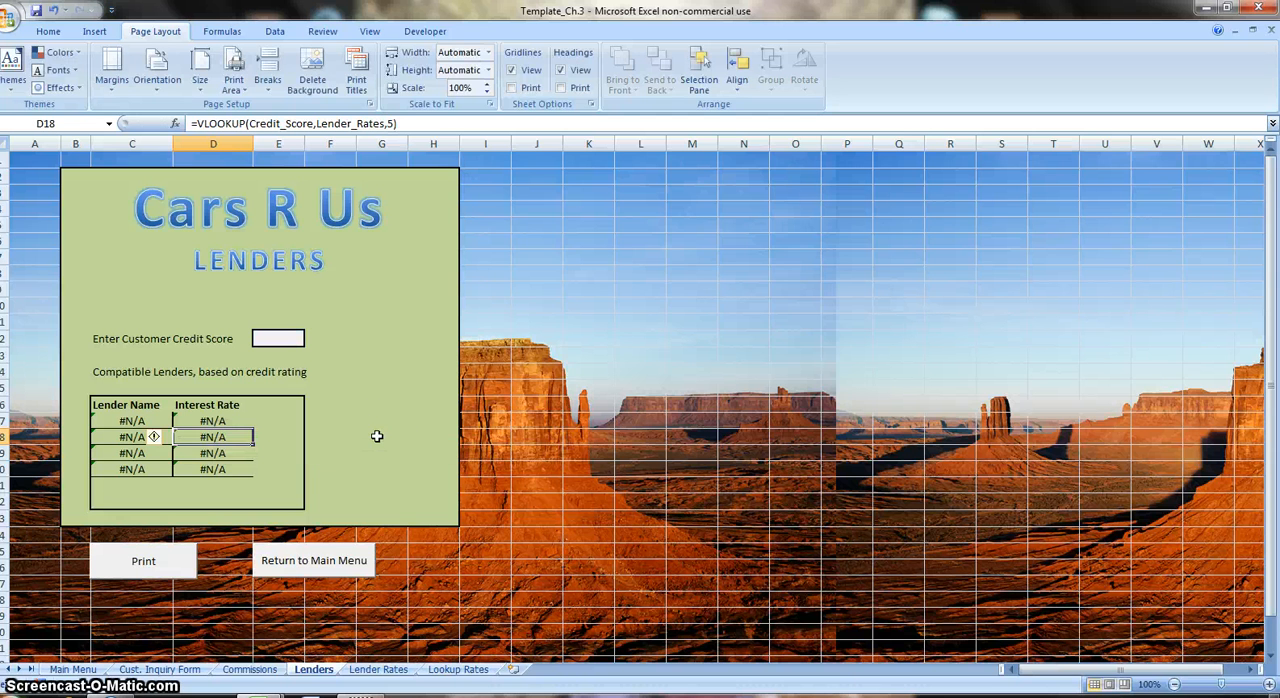
Change the lookup formula in the third Interest Rate cell D19 to return column 7.
double_click(233, 453)
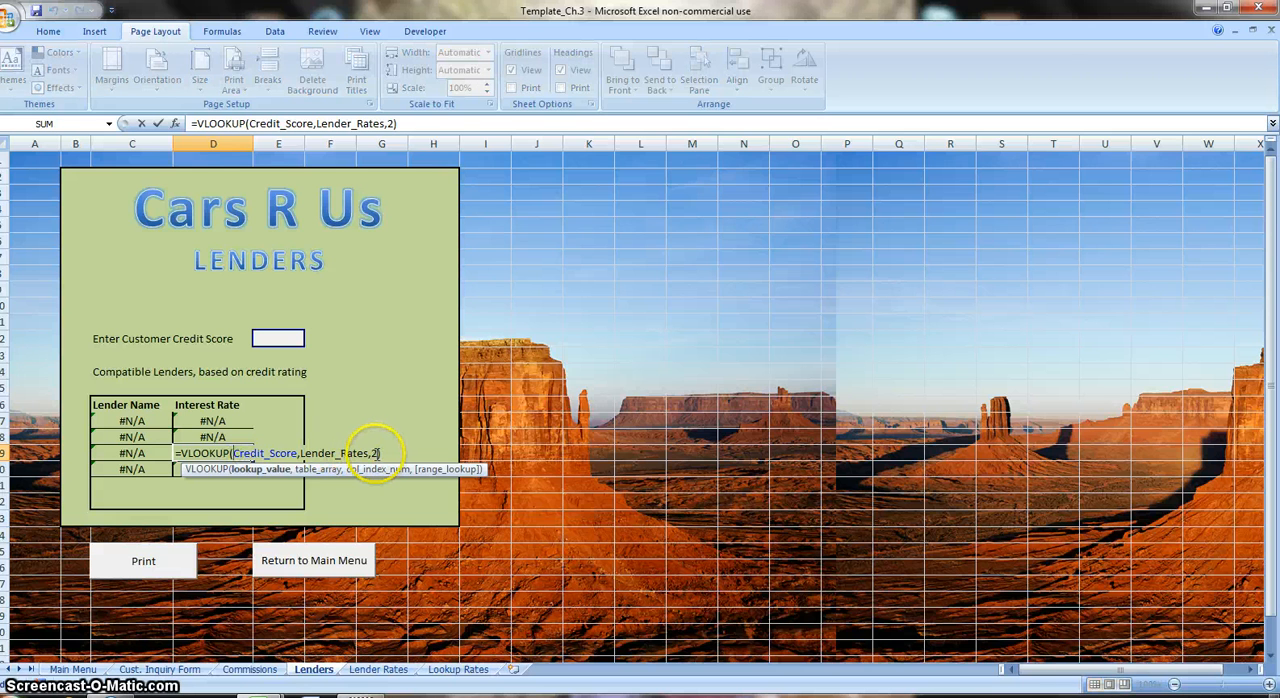
click(379, 453)
key(BackSpace)
text(7)
key(Return)
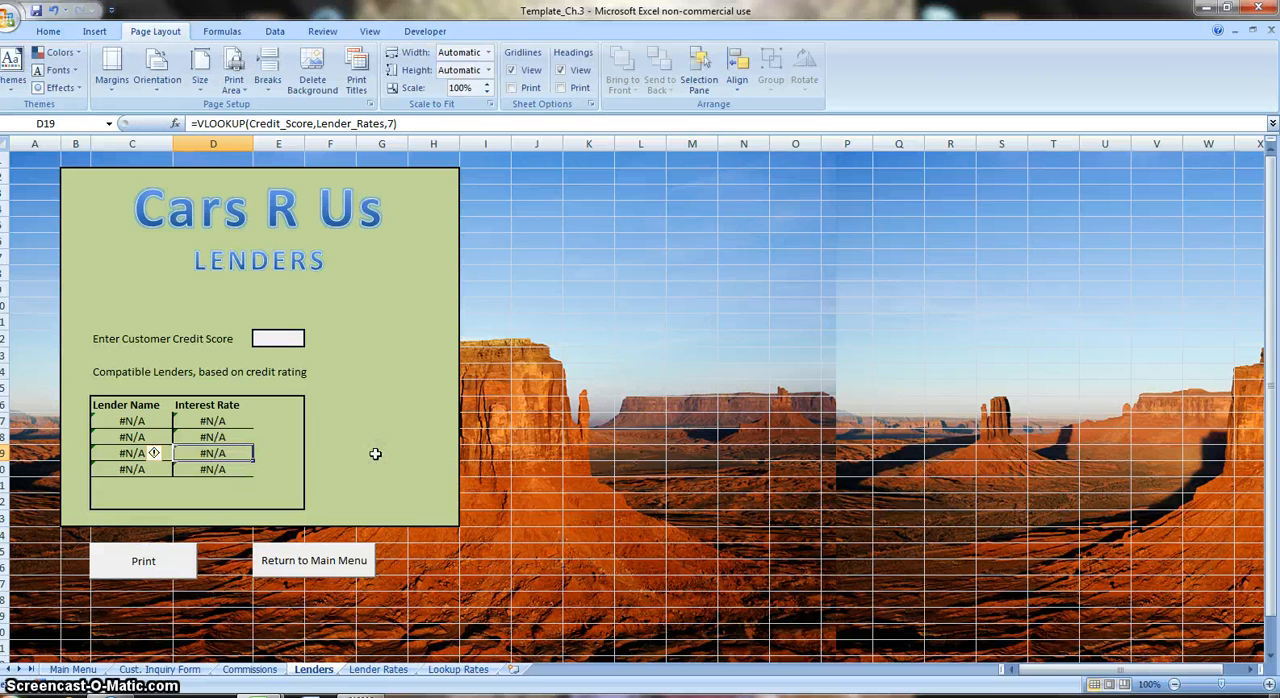
Change the lookup formula in the last Interest Rate cell D20 to return column 9.
double_click(226, 469)
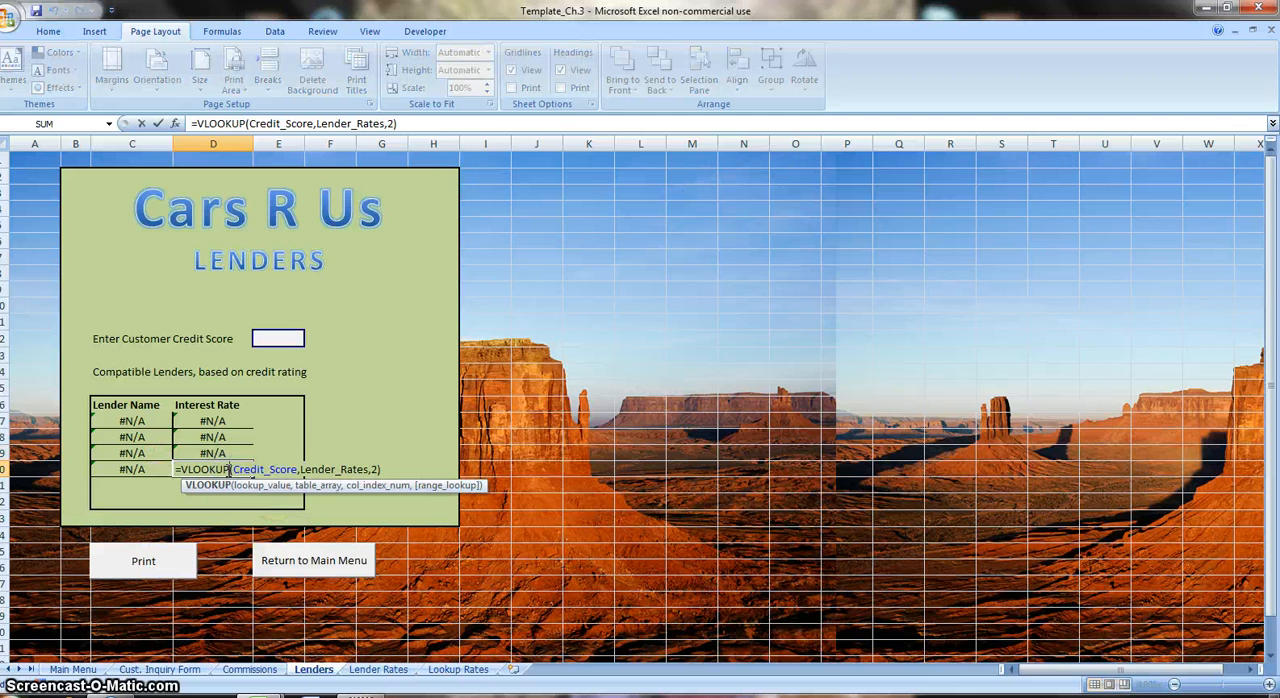
click(376, 469)
key(BackSpace)
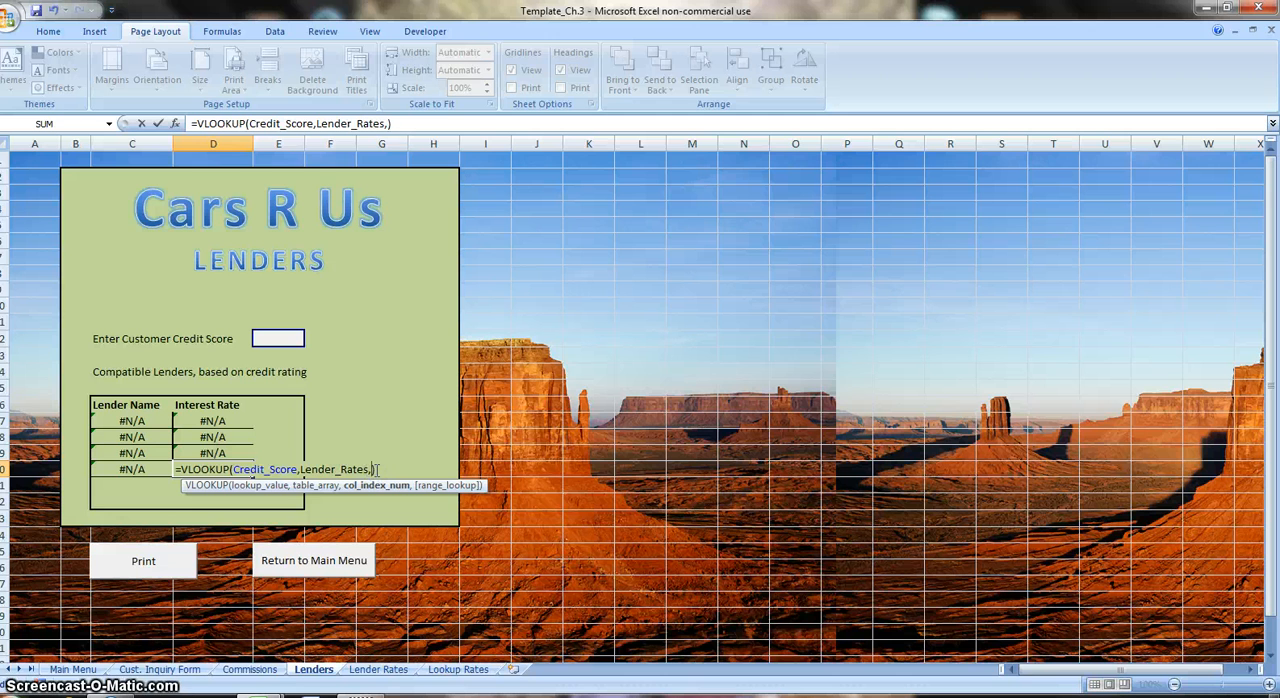
text(9)
key(ctrl+Return)
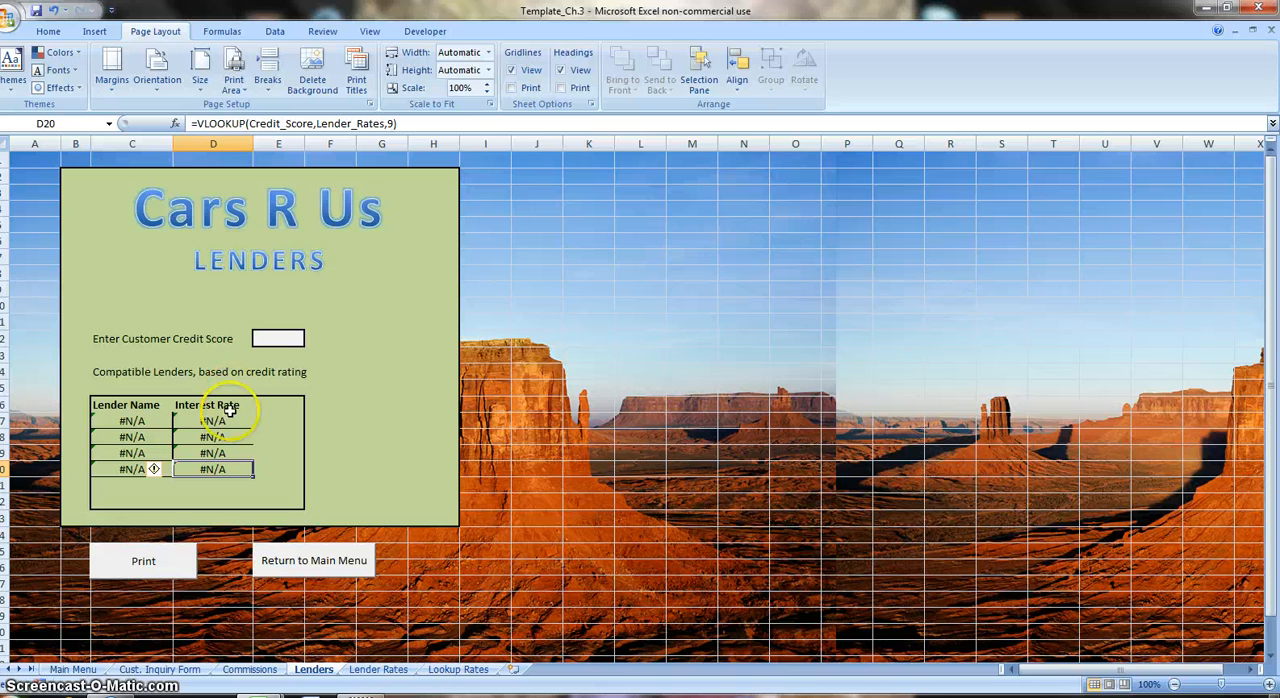
Format the Interest Rate cells D17:D20 on the Lenders sheet as percentages with two decimal places.
drag(226, 423, 206, 472)
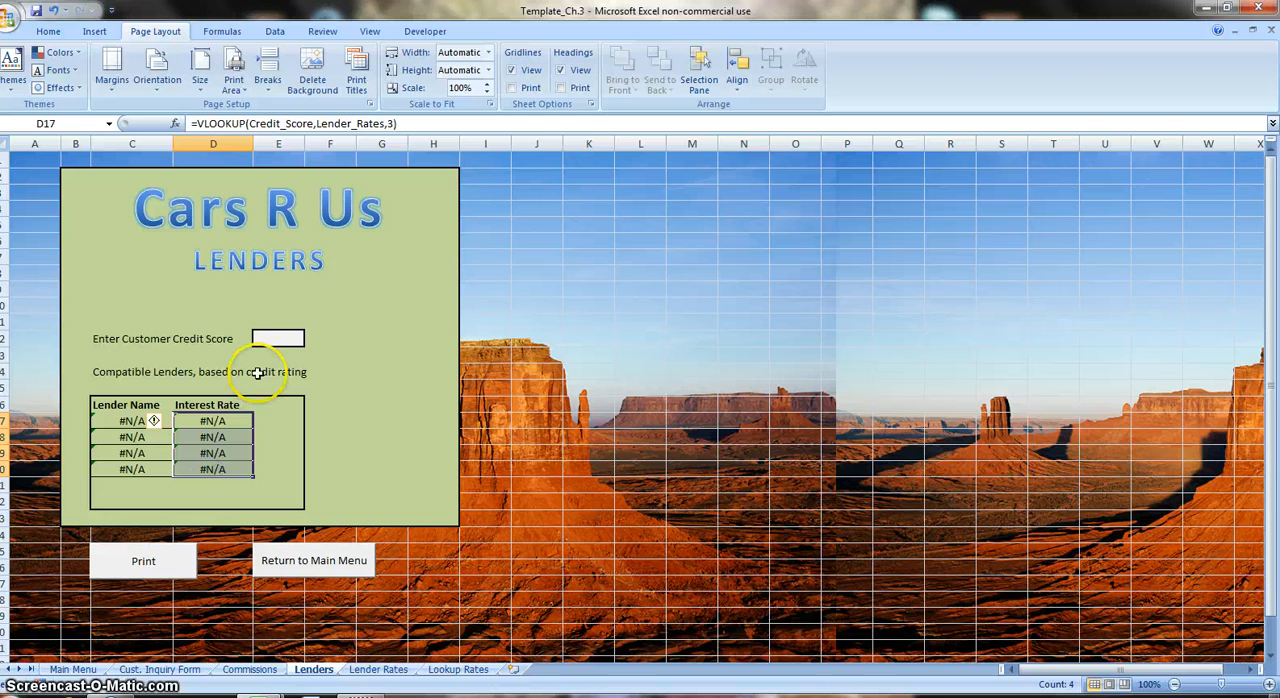
click(46, 32)
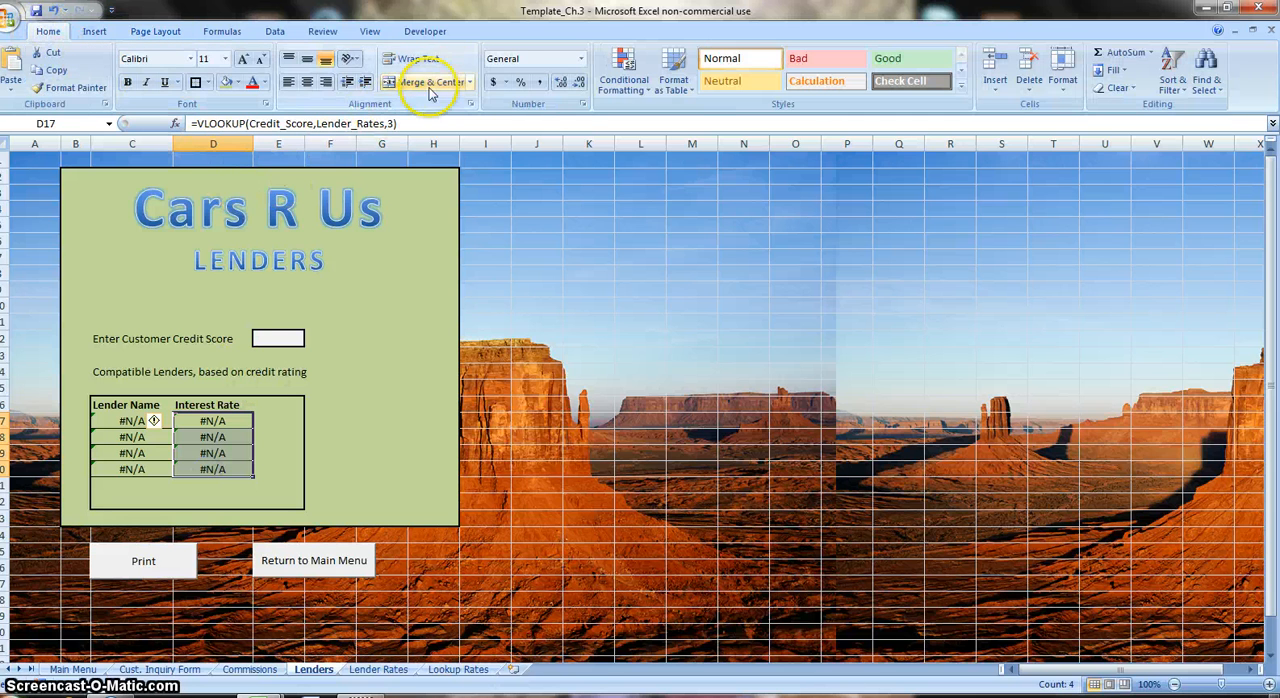
click(520, 82)
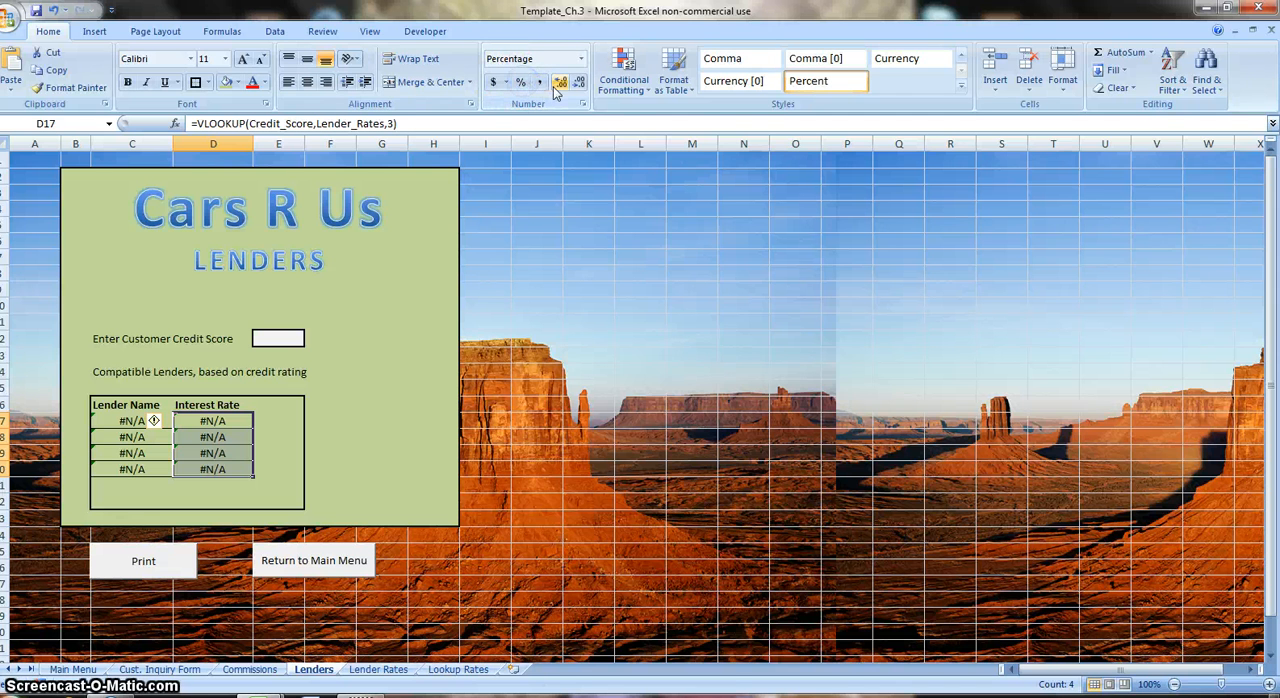
click(556, 88)
click(556, 88)
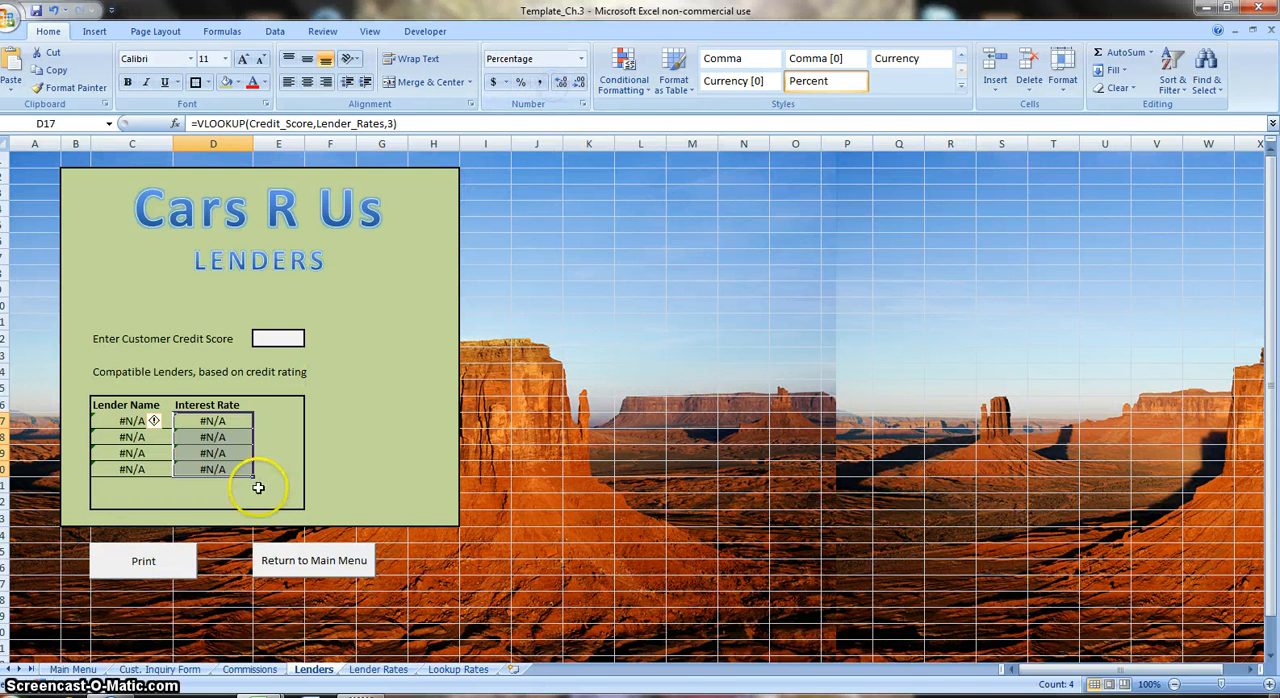
Enter 651 as the customer credit score to test the lender lookups.
click(270, 338)
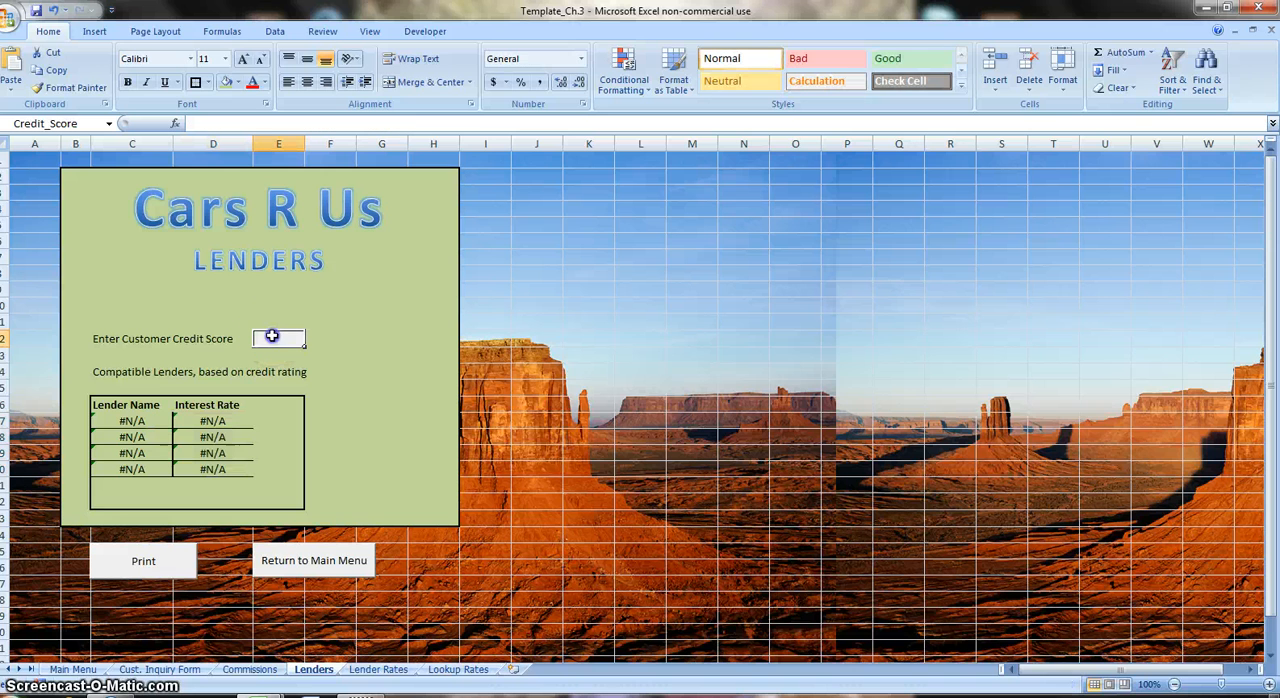
text(65)
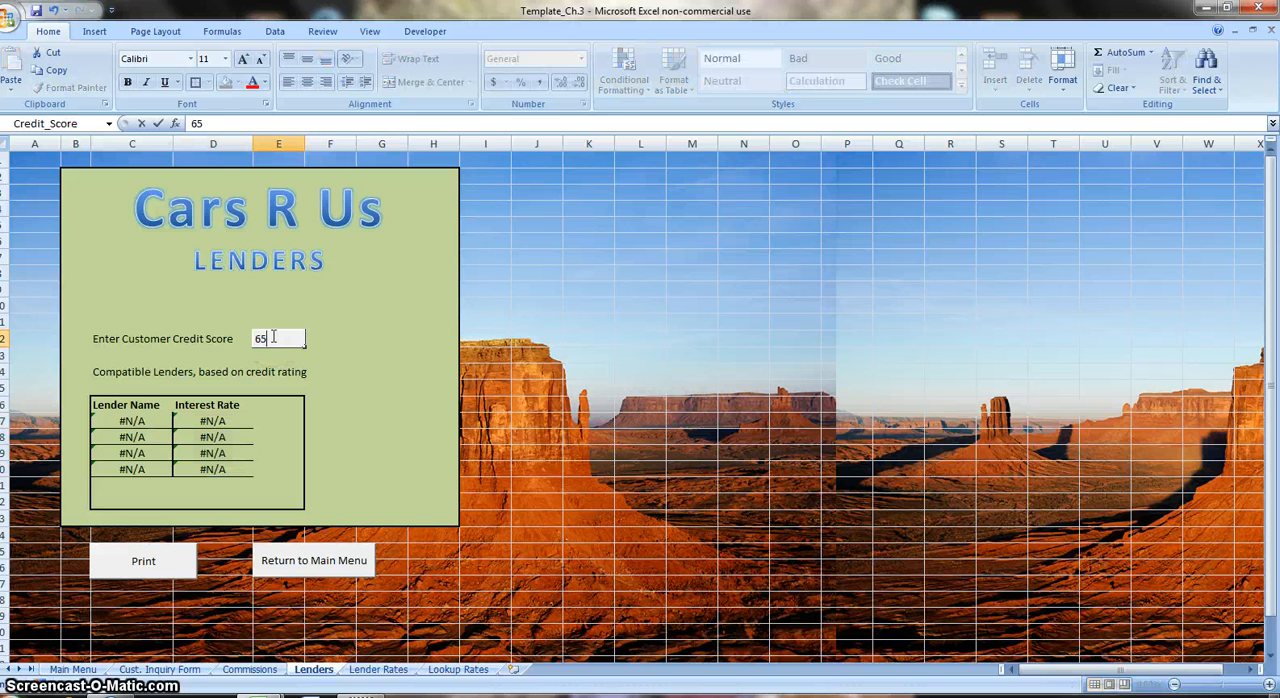
text(1)
key(Return)
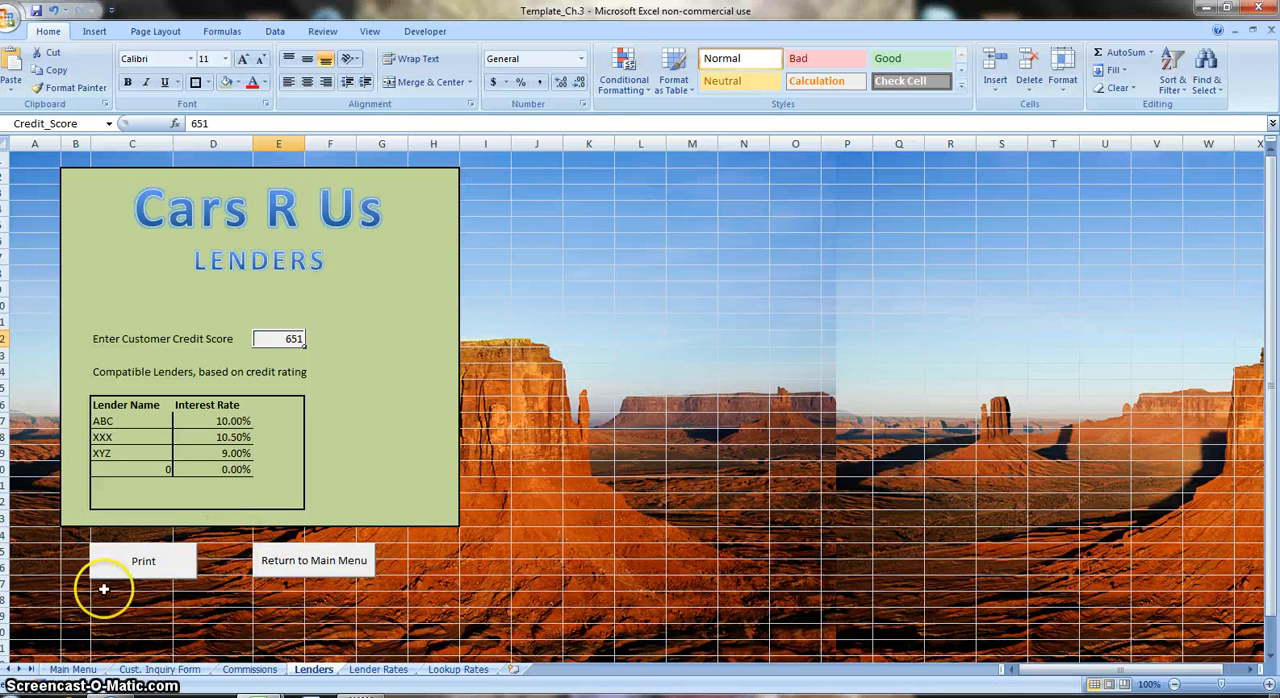
On the Main Menu sheet, assign a new macro named Goto_Customers_Form to the Complete Customer Inquiry Form button and start recording it in this workbook.
click(74, 669)
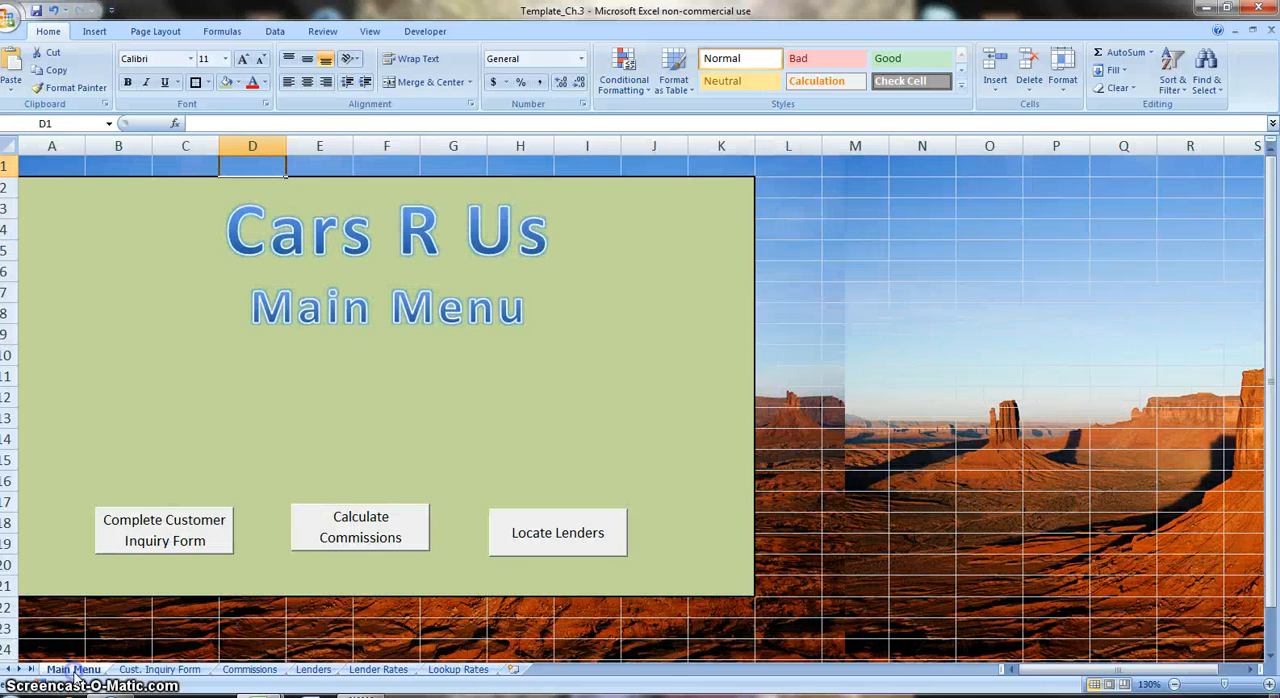
click(188, 555)
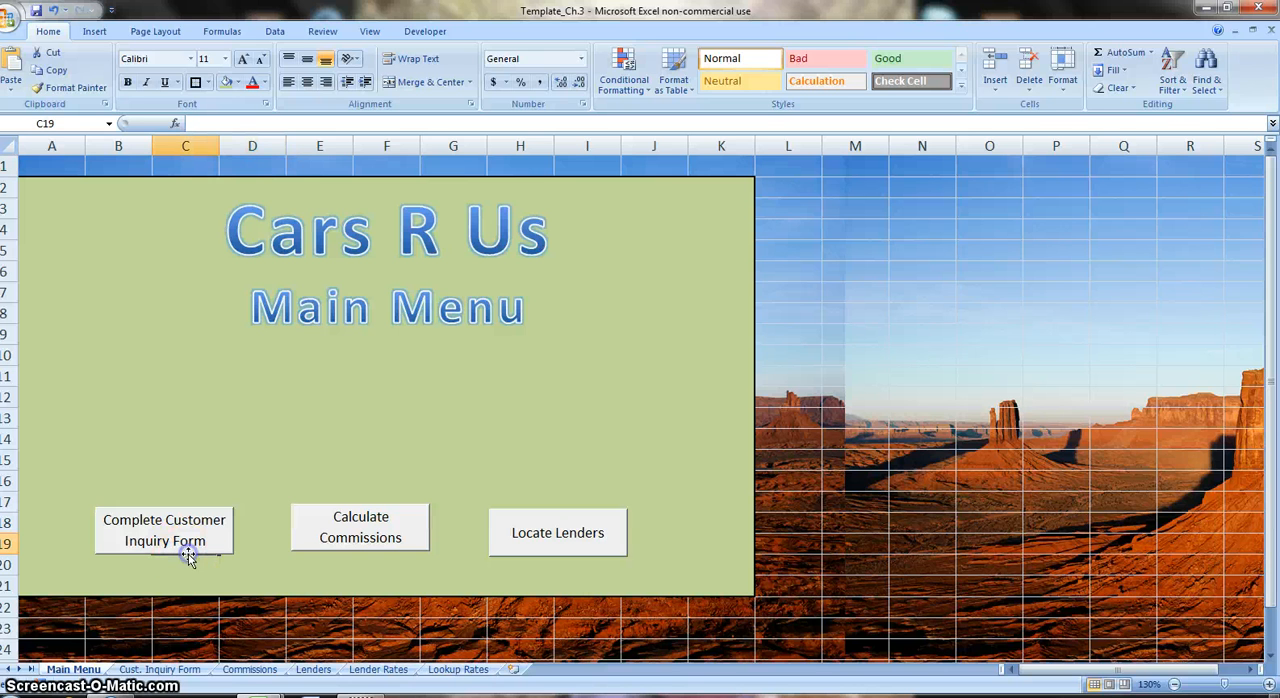
ctrl+click(197, 552)
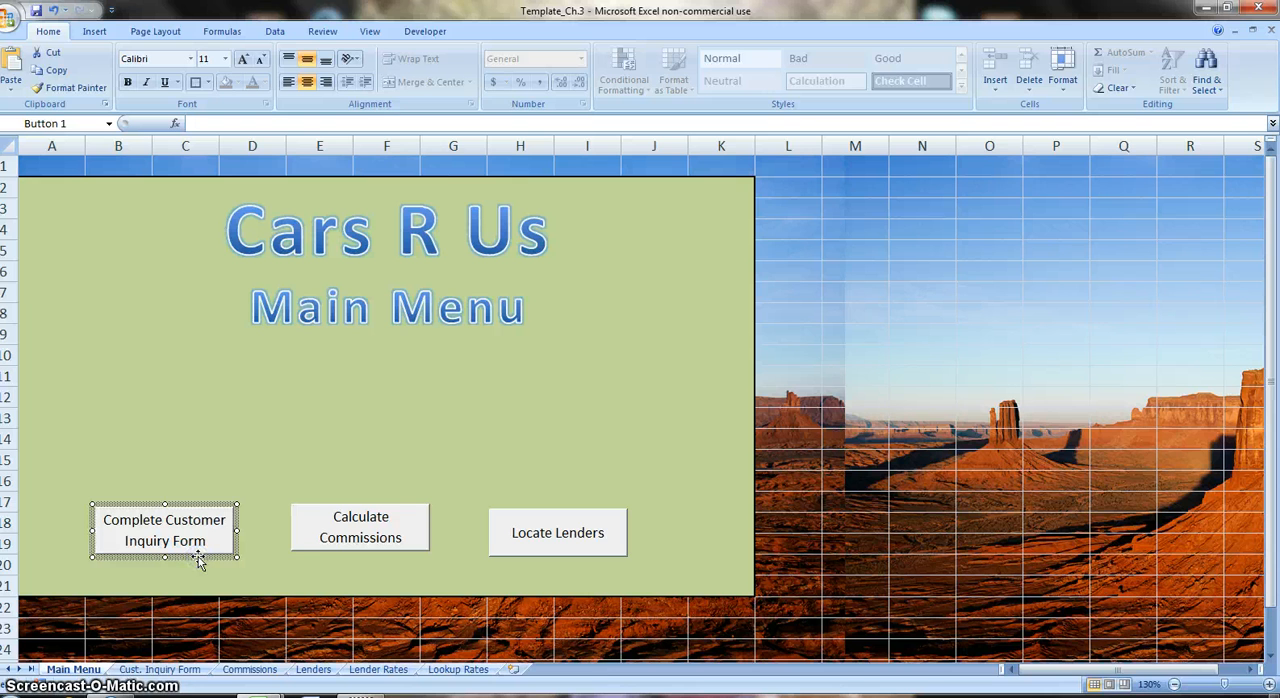
right_click(199, 562)
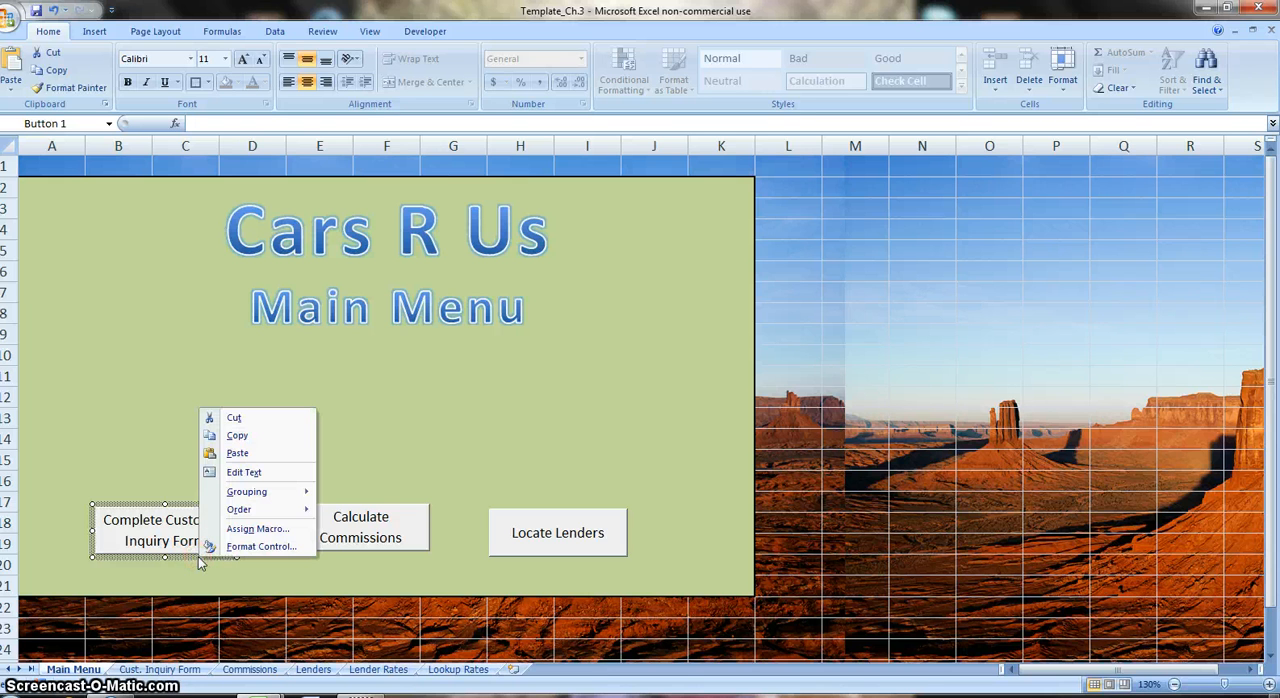
click(247, 526)
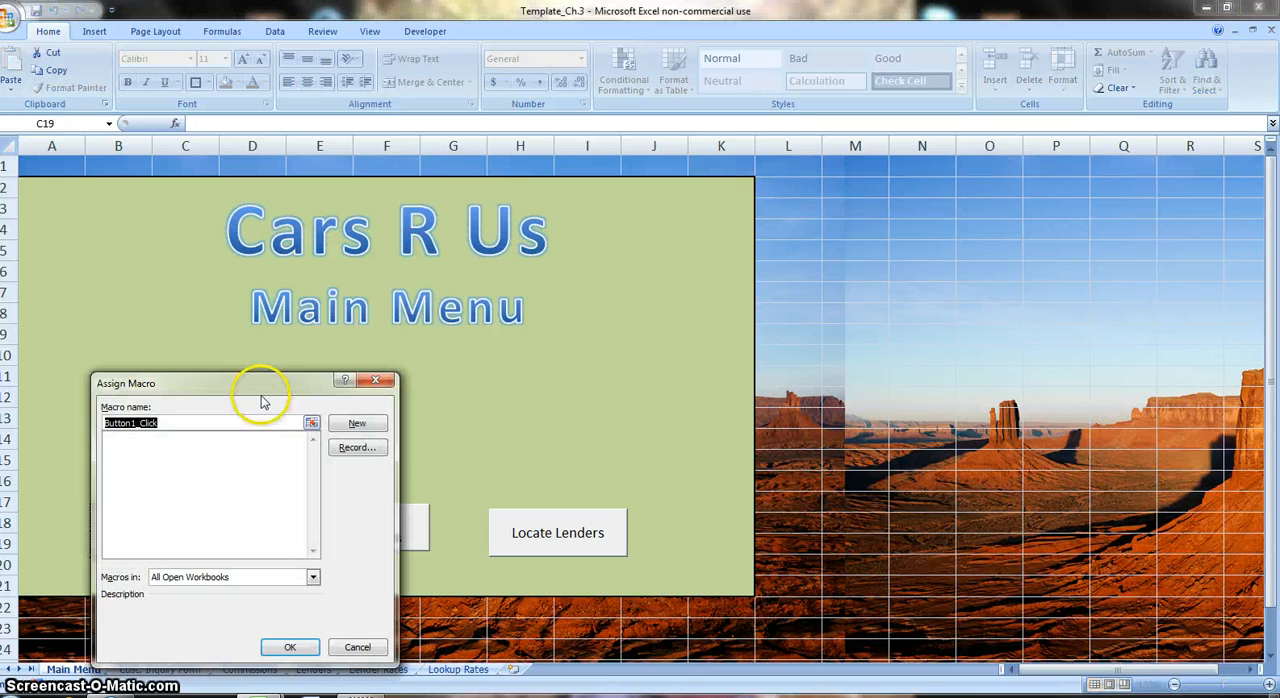
drag(261, 380, 480, 333)
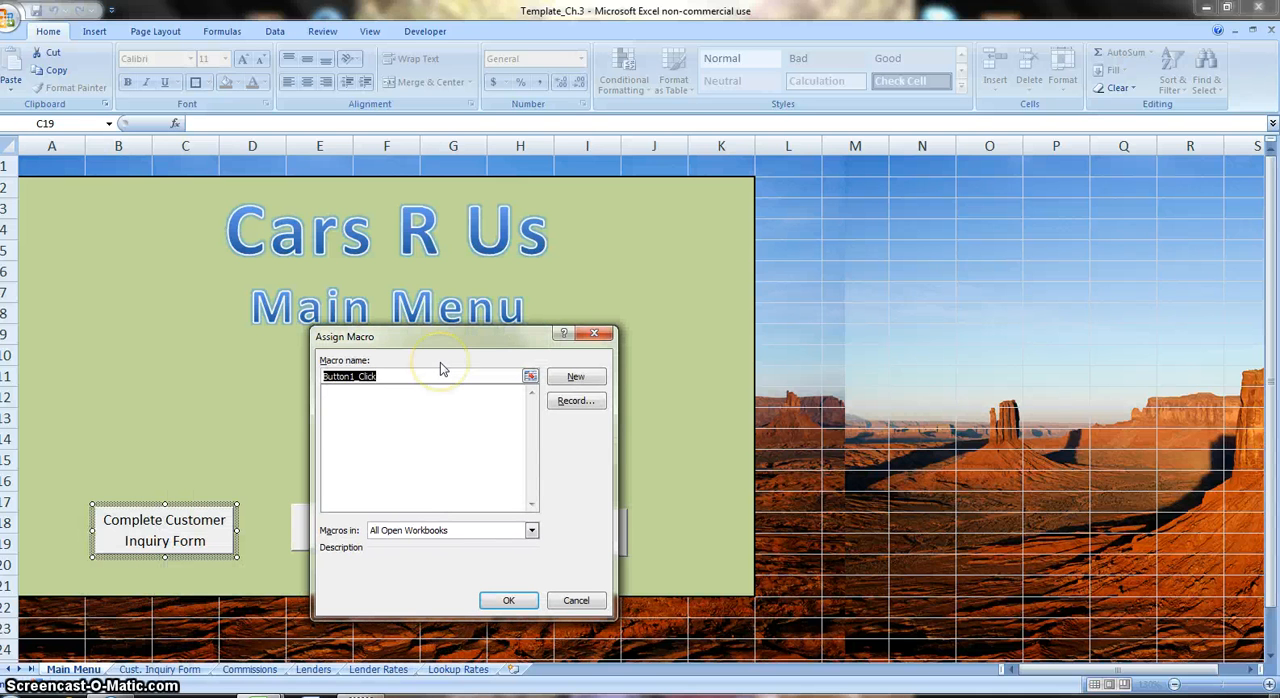
key(BackSpace)
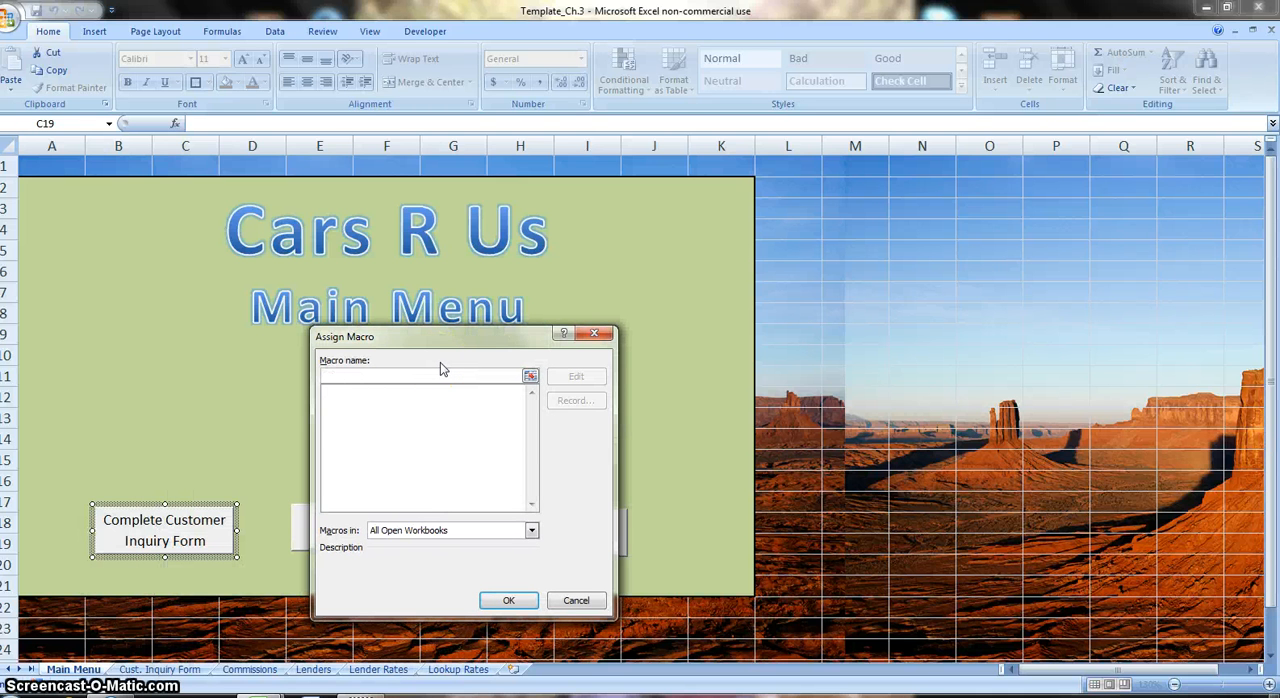
text(Go)
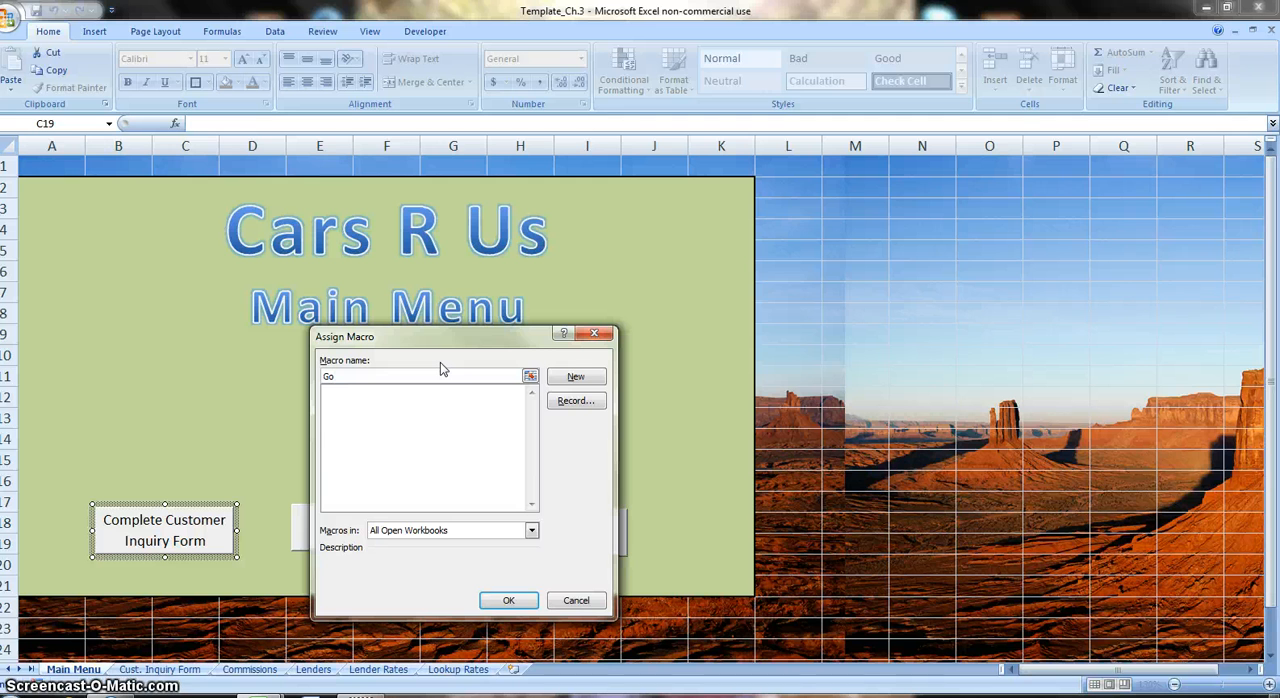
text(t)
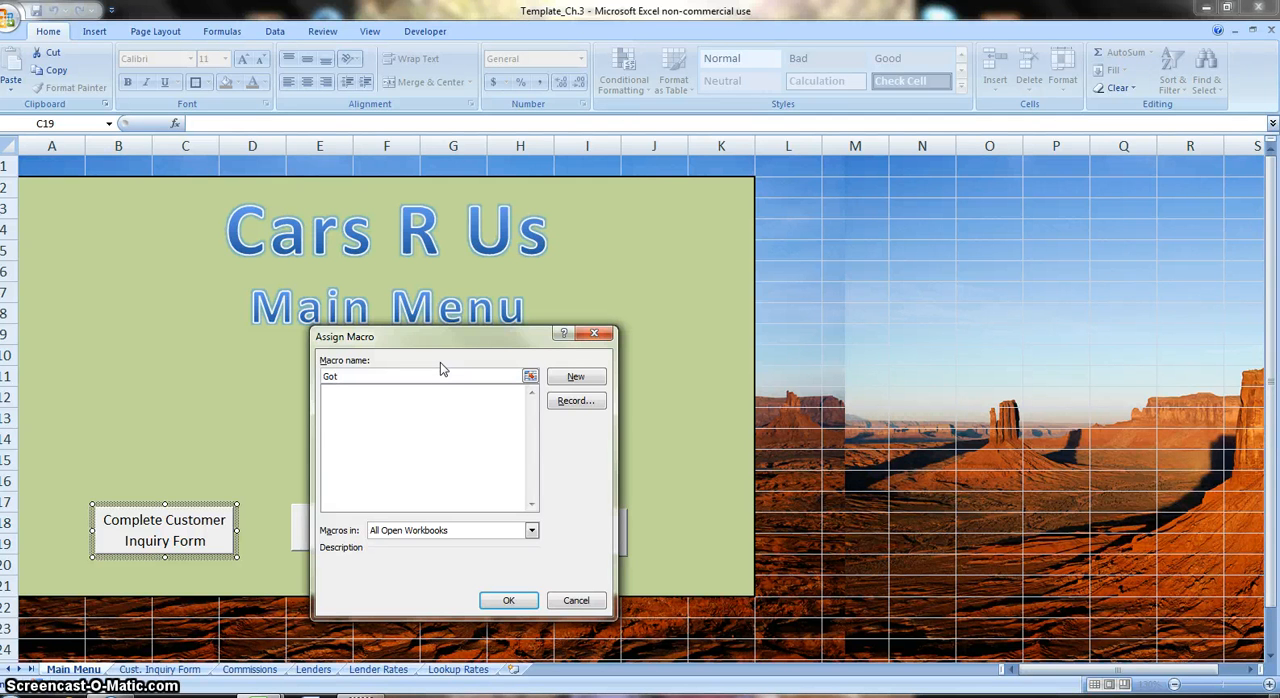
text(o_Cu)
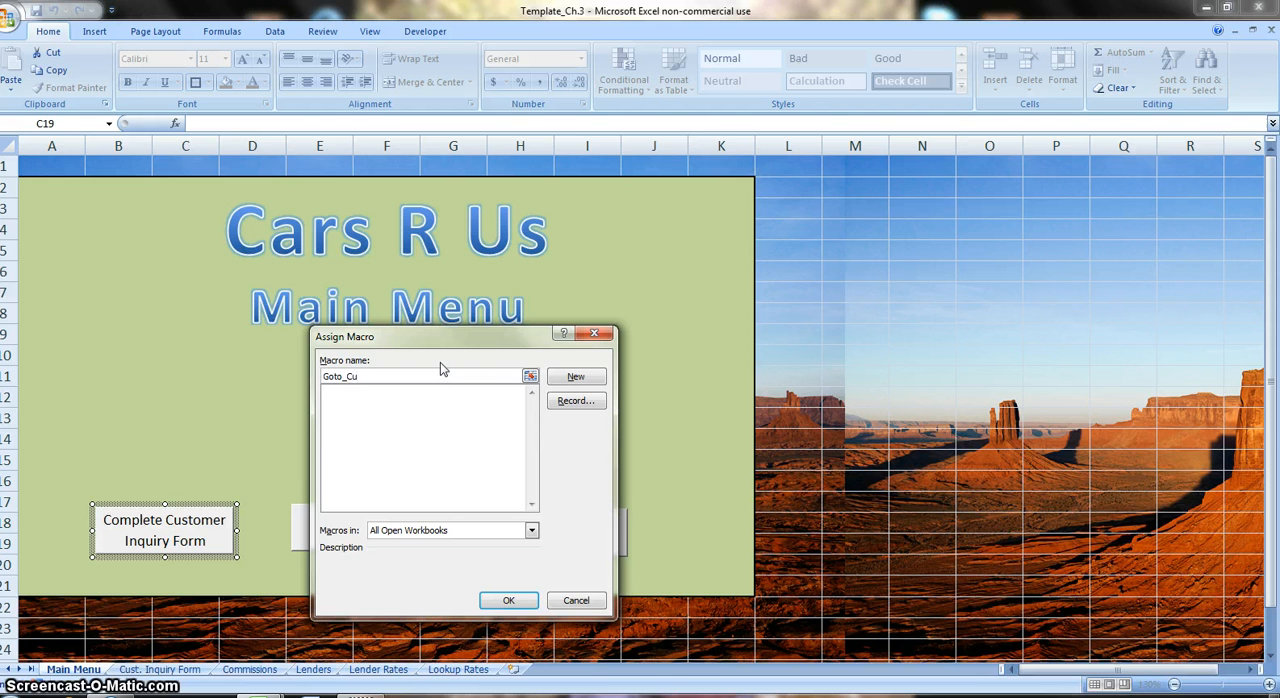
text(sto)
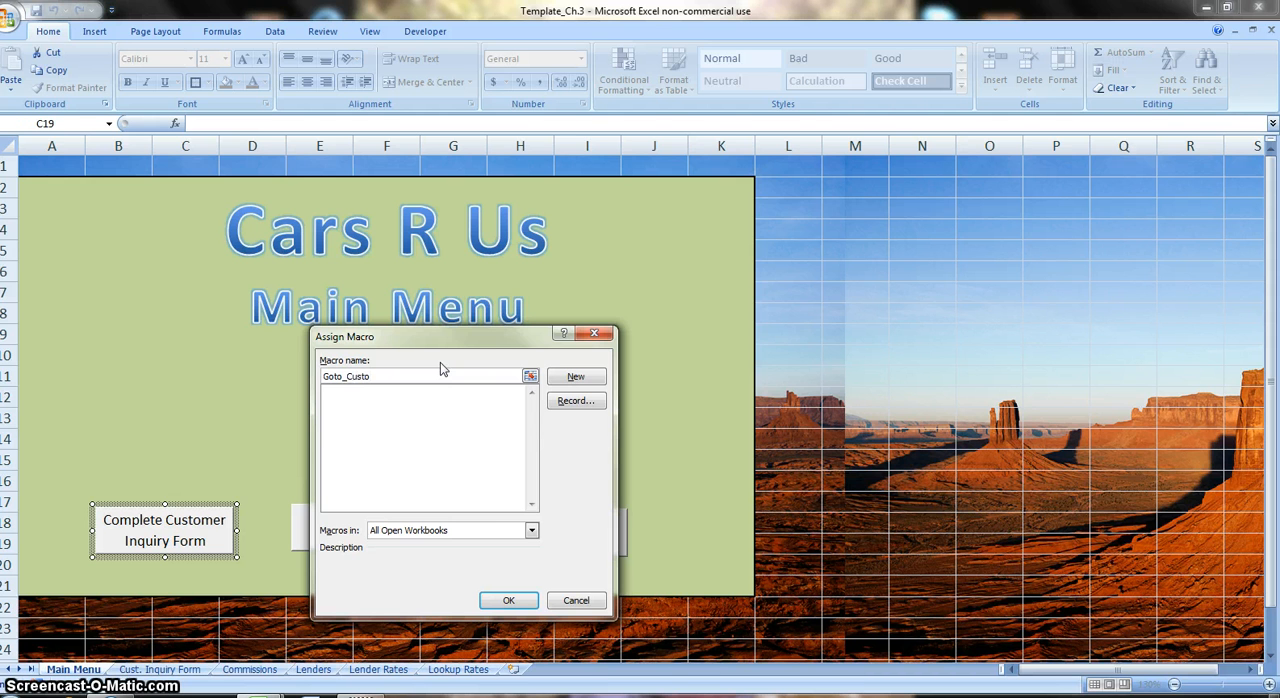
text(mer)
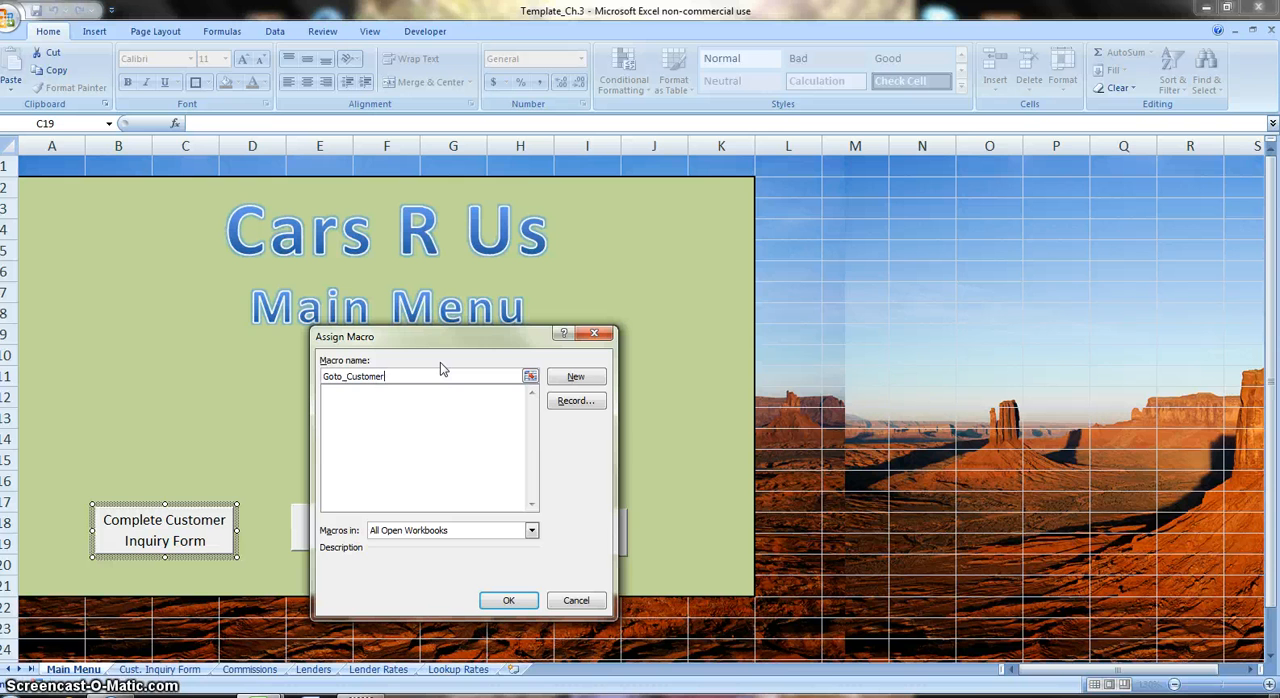
text(s_Form)
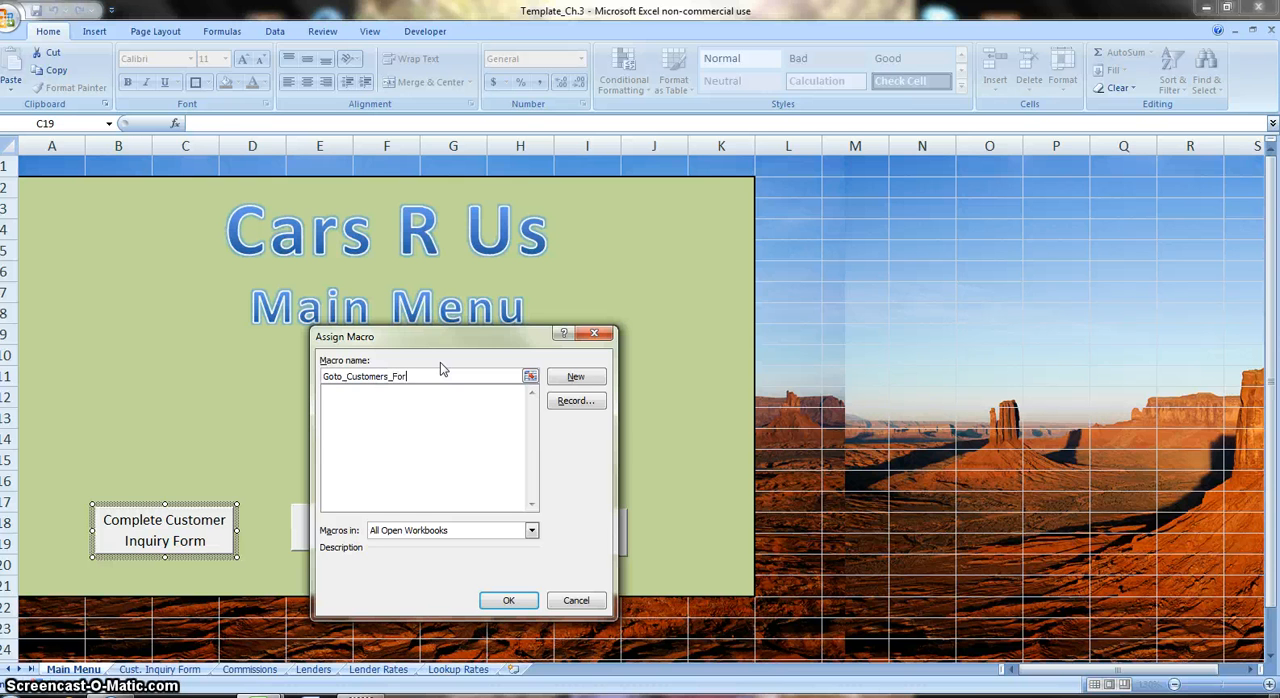
click(556, 401)
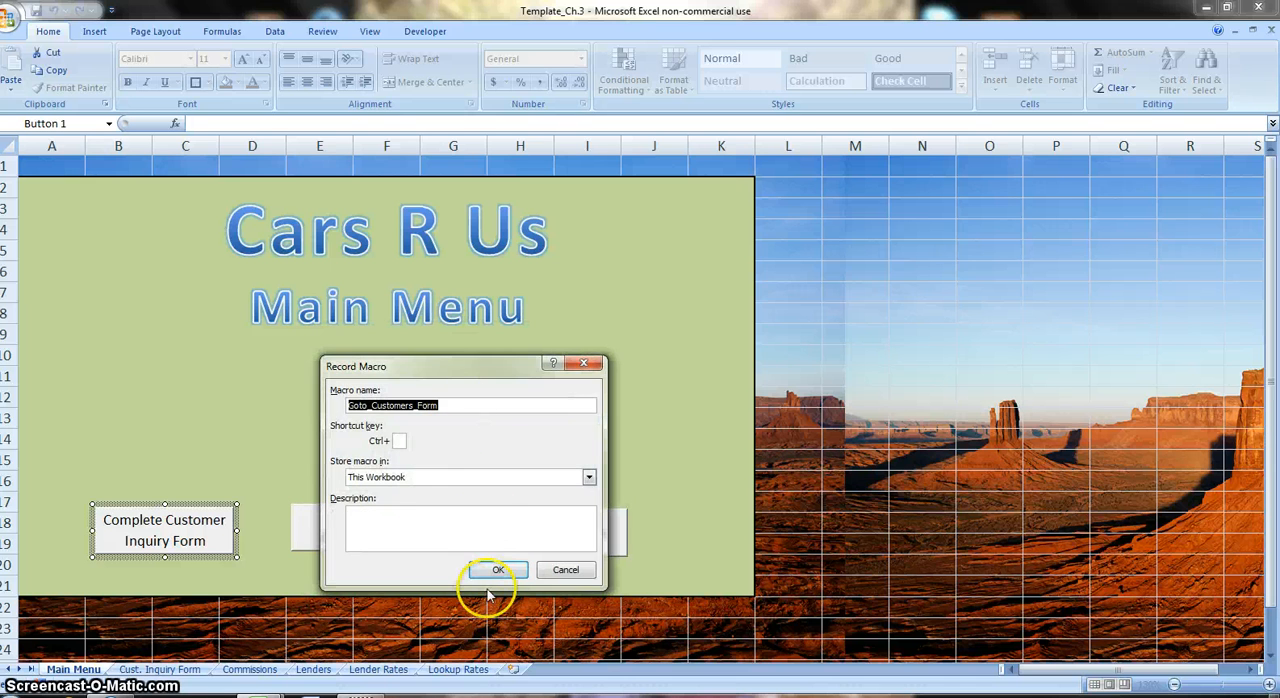
click(495, 570)
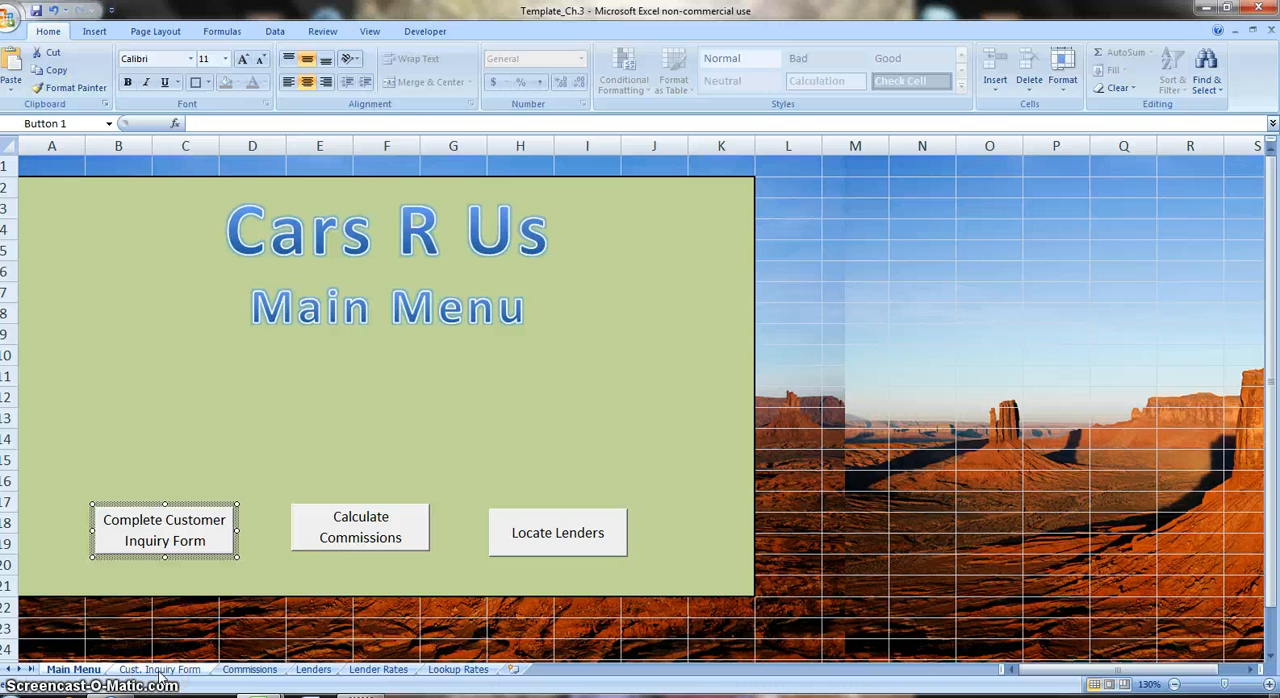
Record the switch to the Cust. Inquiry Form sheet, and return to the Main Menu sheet to deselect the button.
click(160, 669)
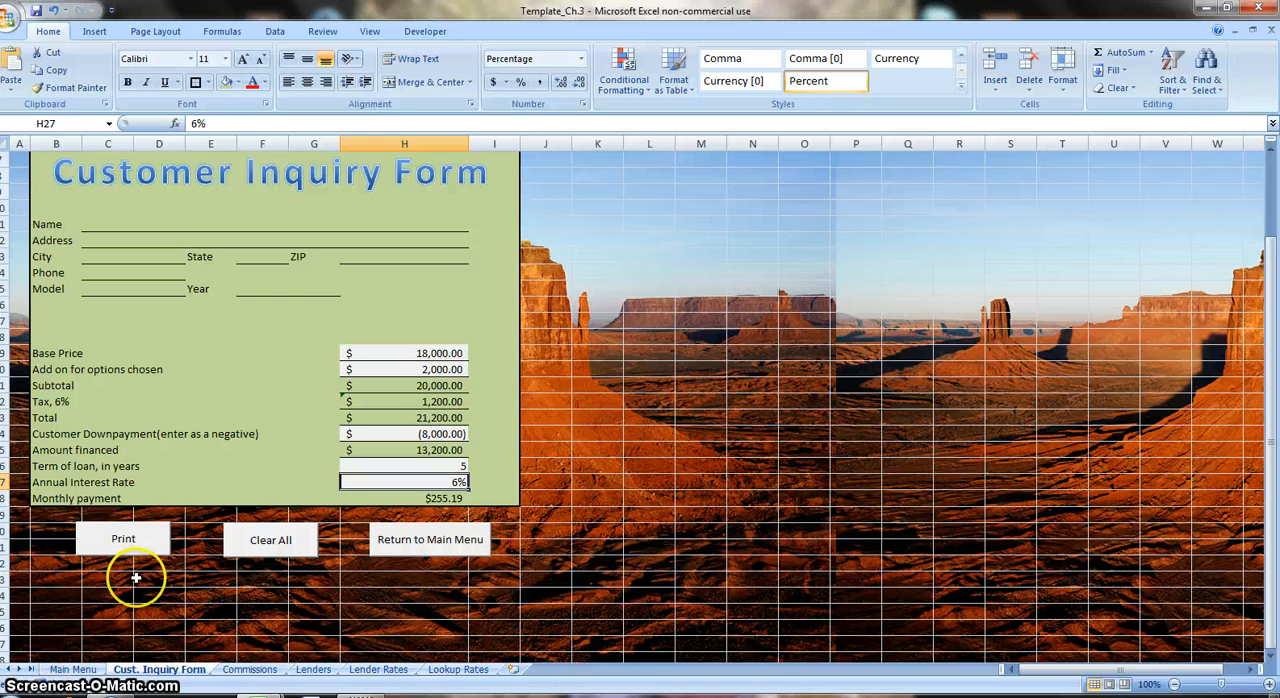
click(75, 668)
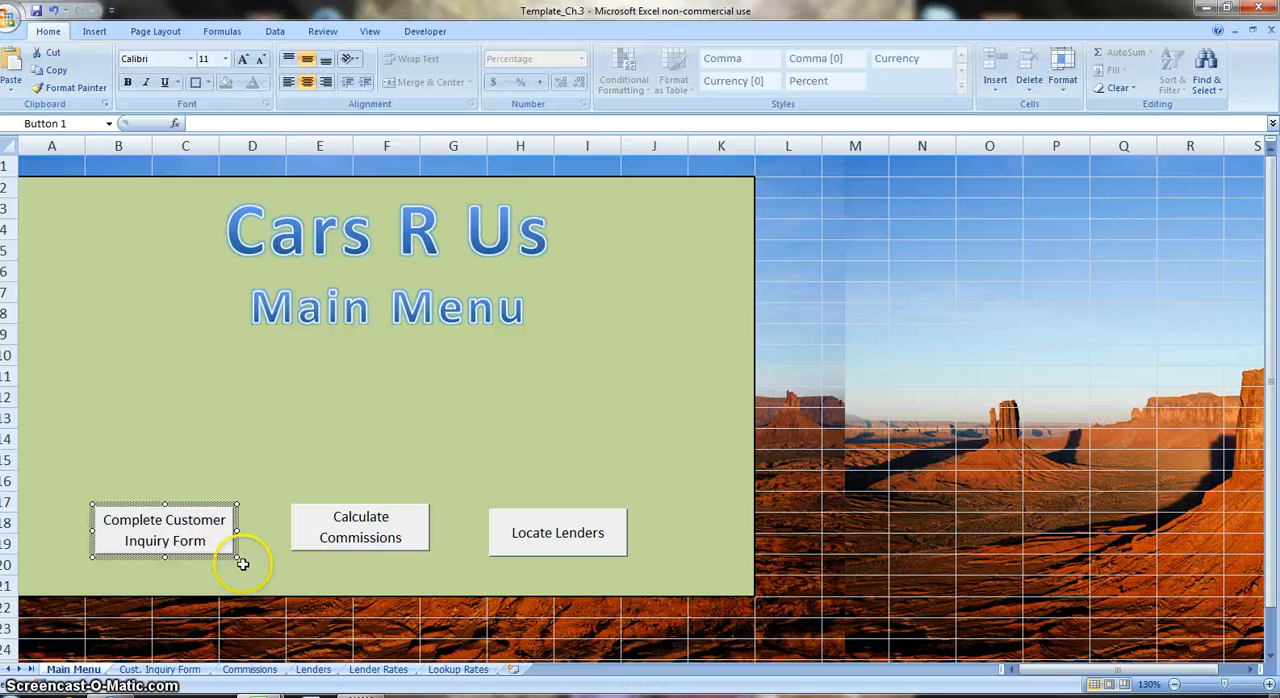
click(192, 604)
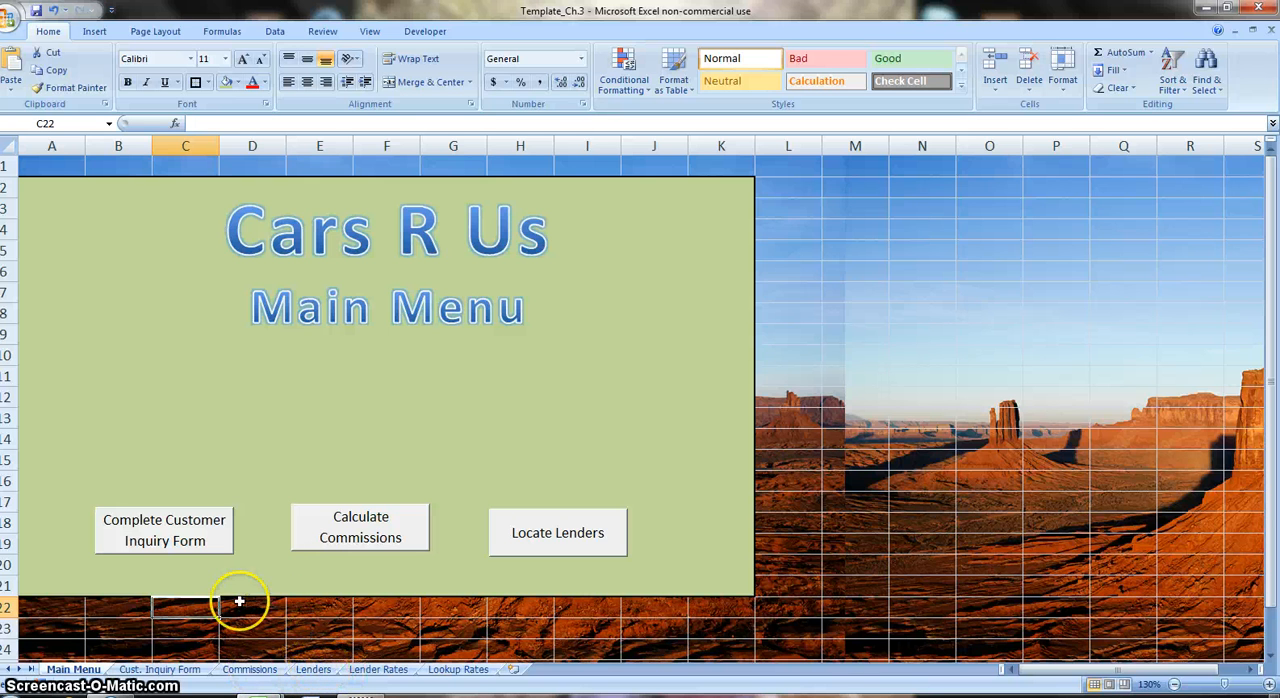
On the Cust. Inquiry Form sheet, assign a new macro named Print_Button to the Print button and start recording it in this workbook.
click(145, 670)
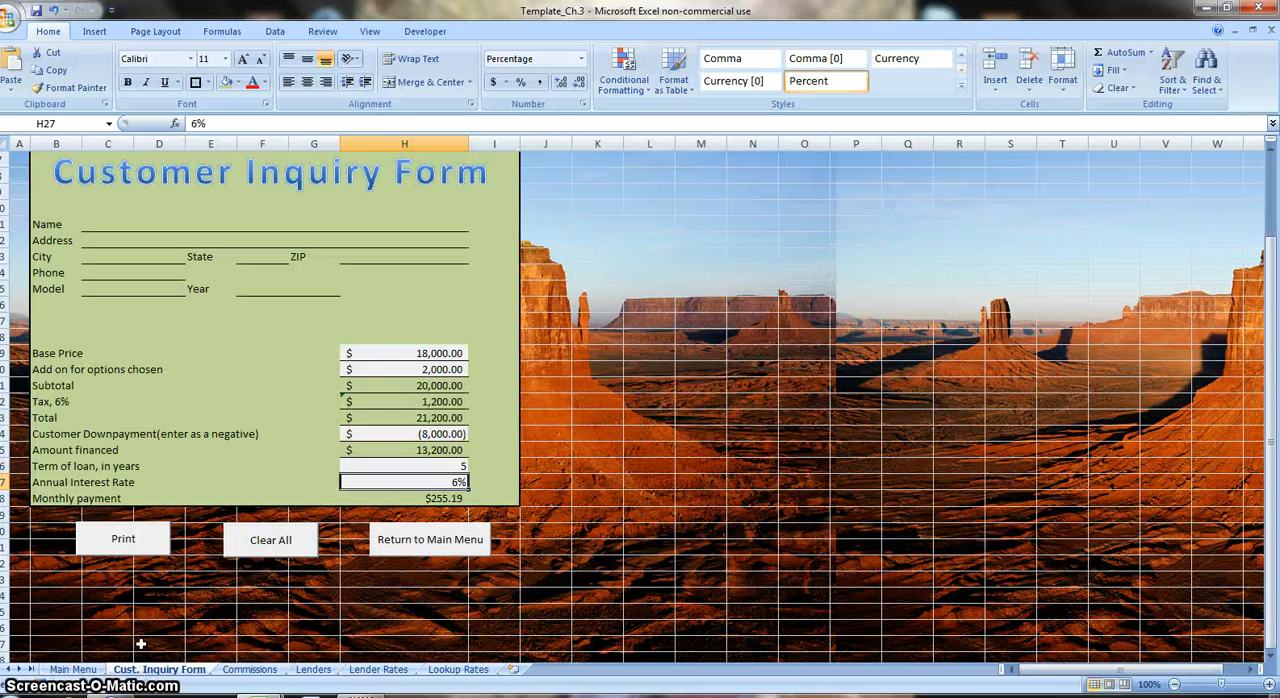
ctrl+click(137, 553)
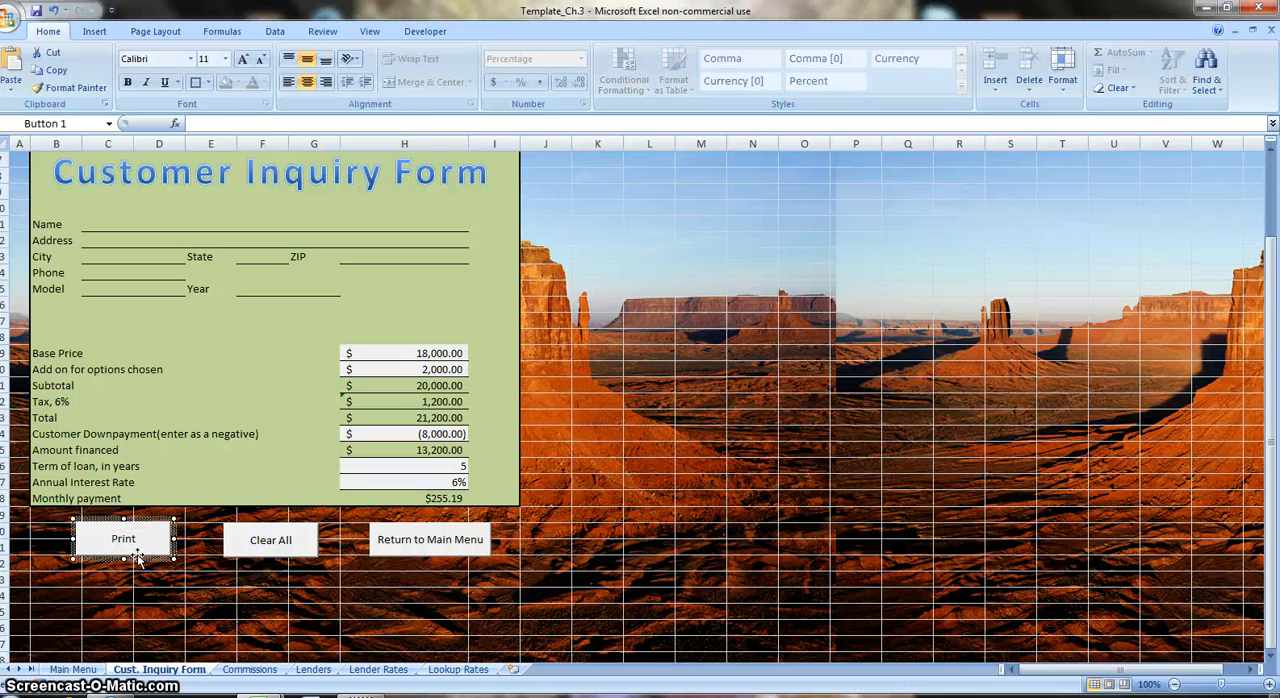
right_click(139, 561)
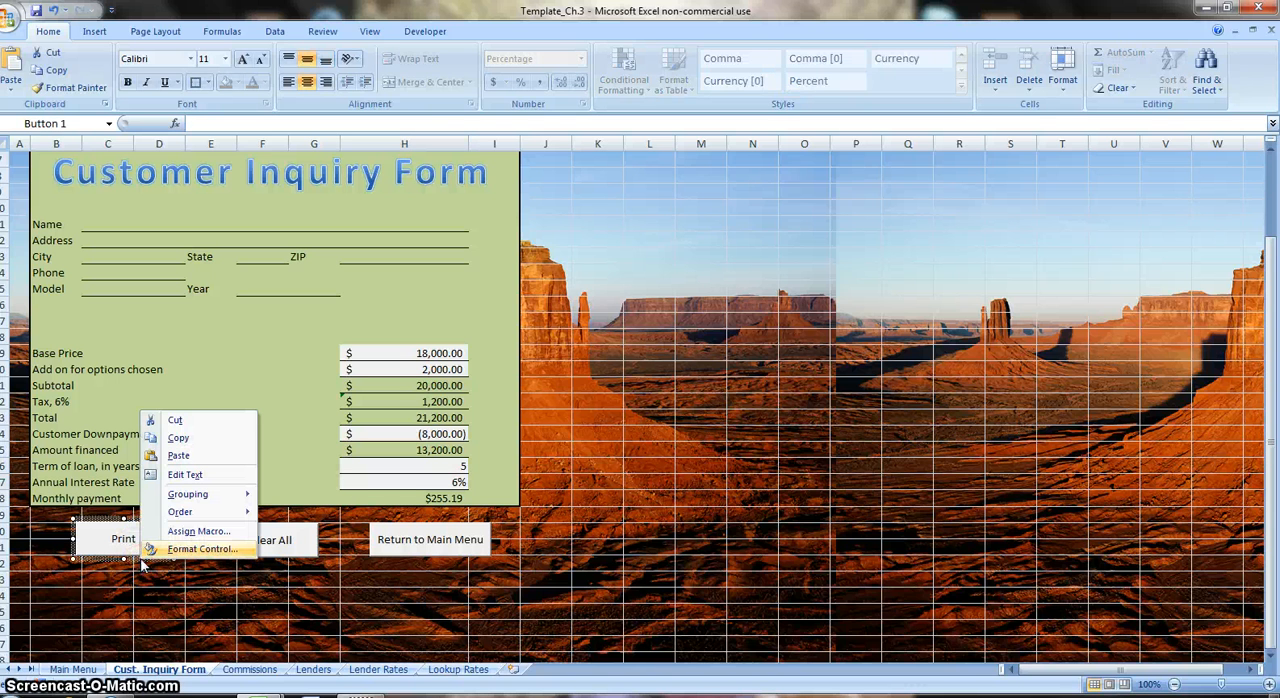
click(191, 533)
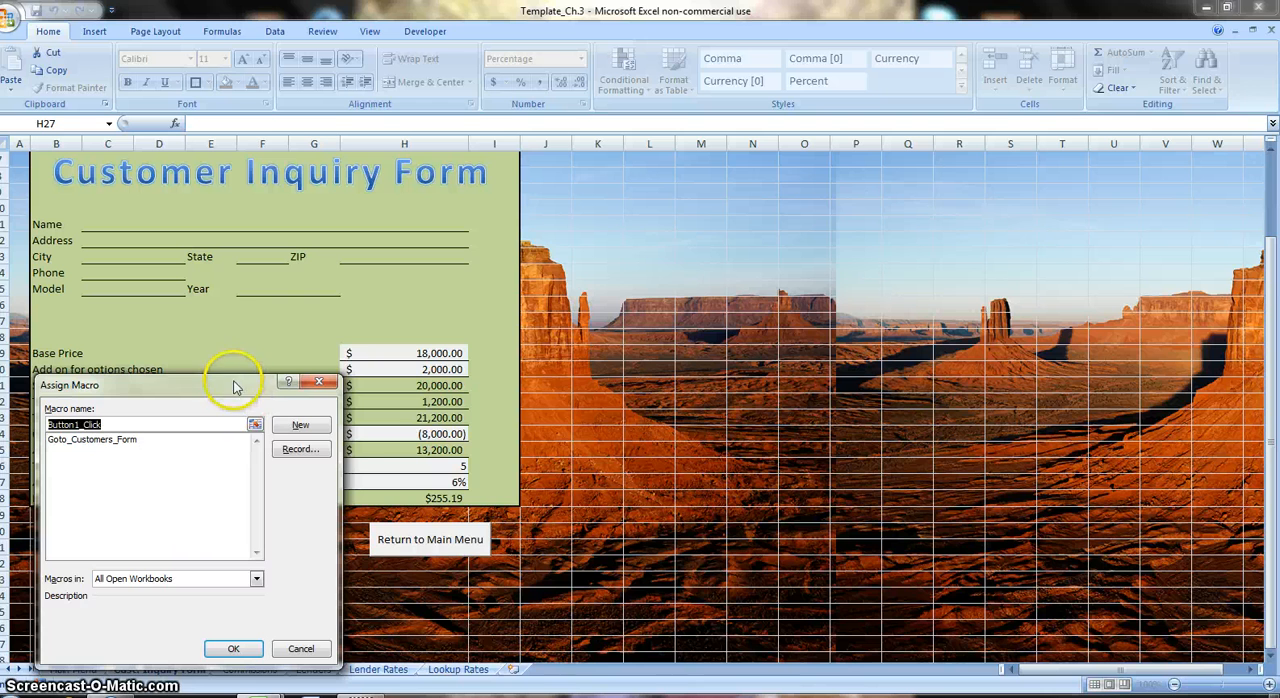
drag(210, 294, 553, 263)
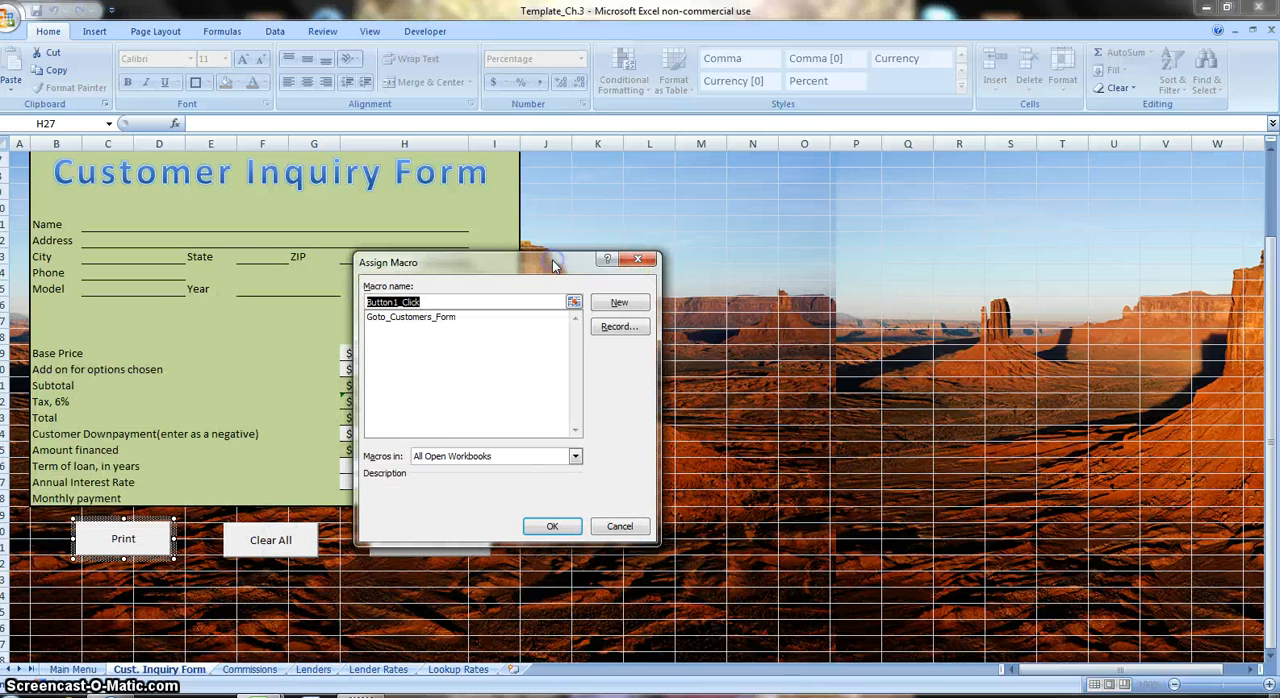
key(BackSpace)
text(Print)
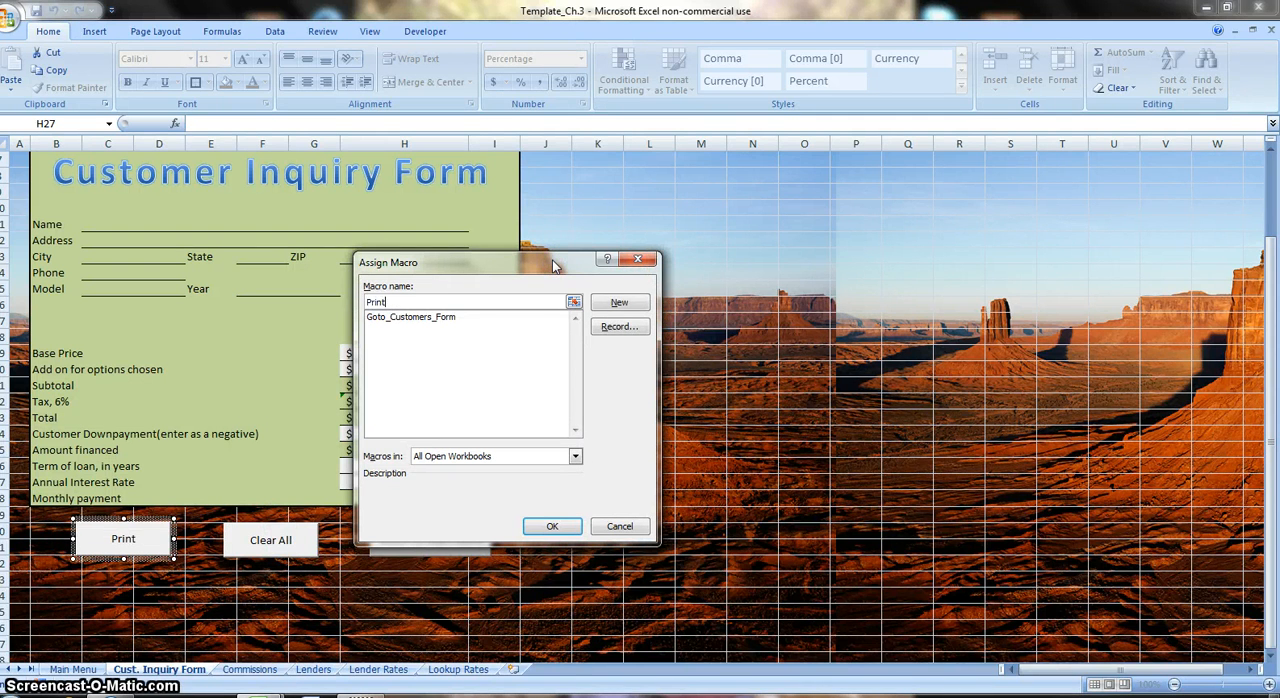
text(_)
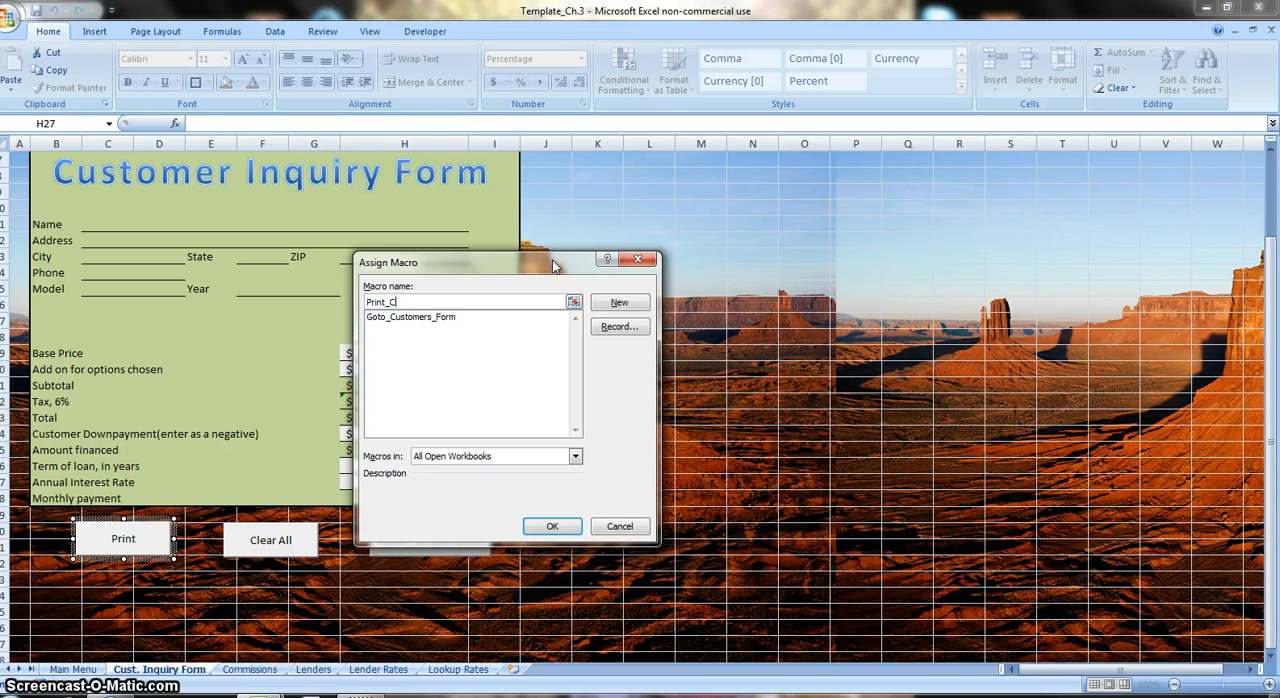
text(Butto)
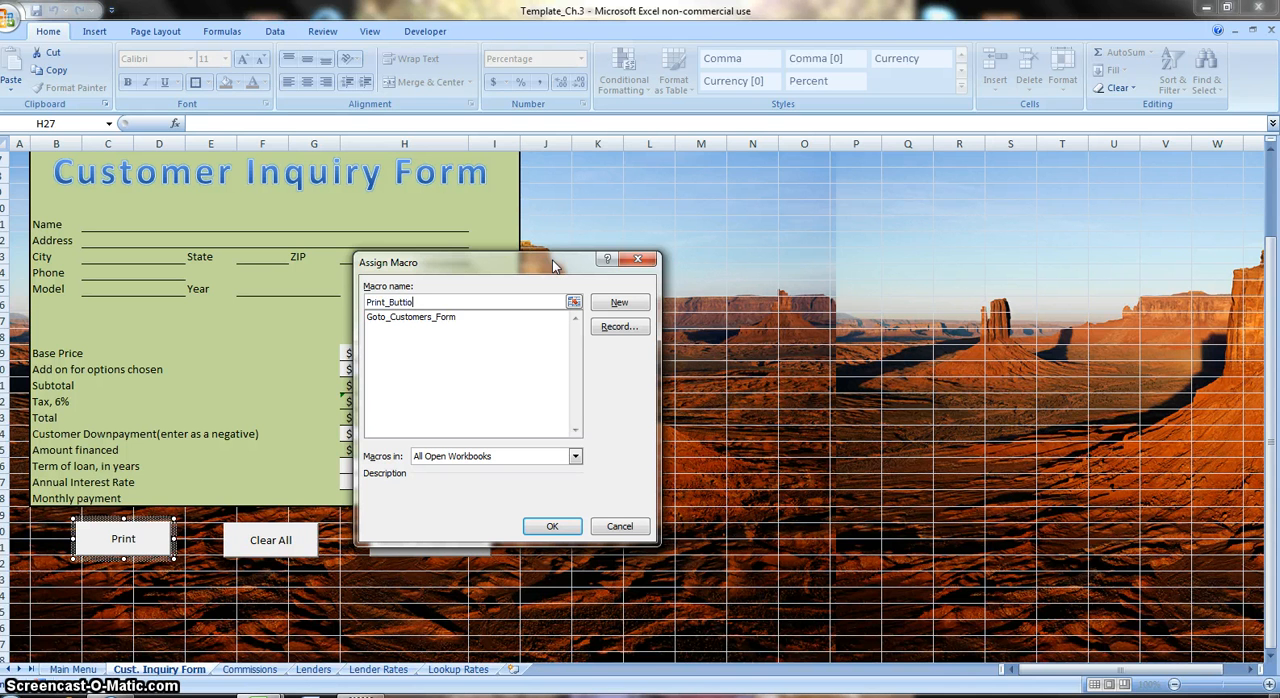
text(n)
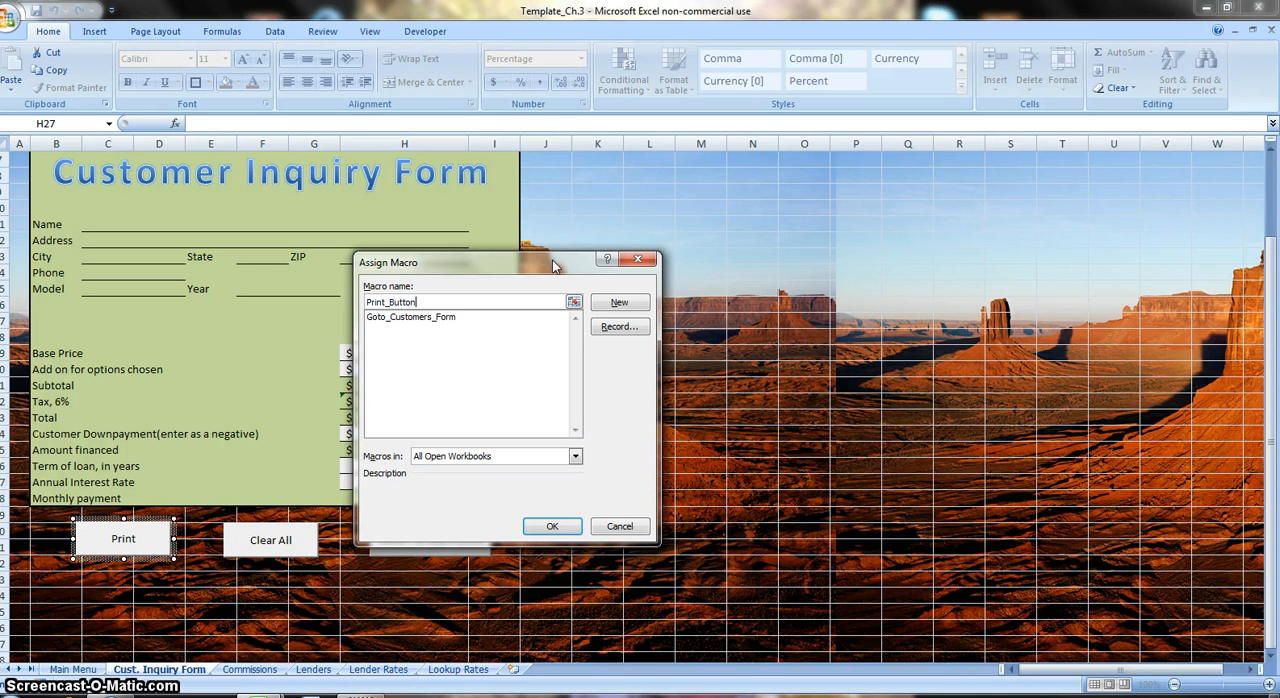
click(615, 330)
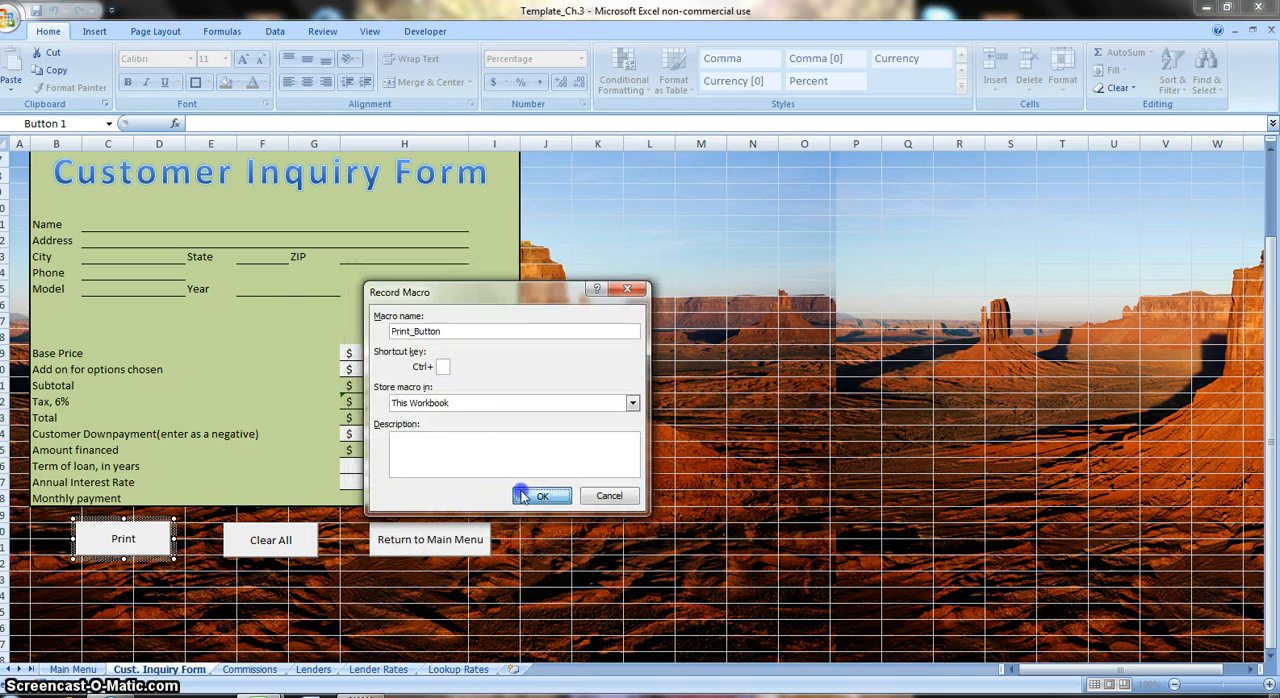
click(530, 494)
Record printing one copy of the active sheet, all pages, on the HP Color LaserJet CP3525 PCL6.
click(12, 25)
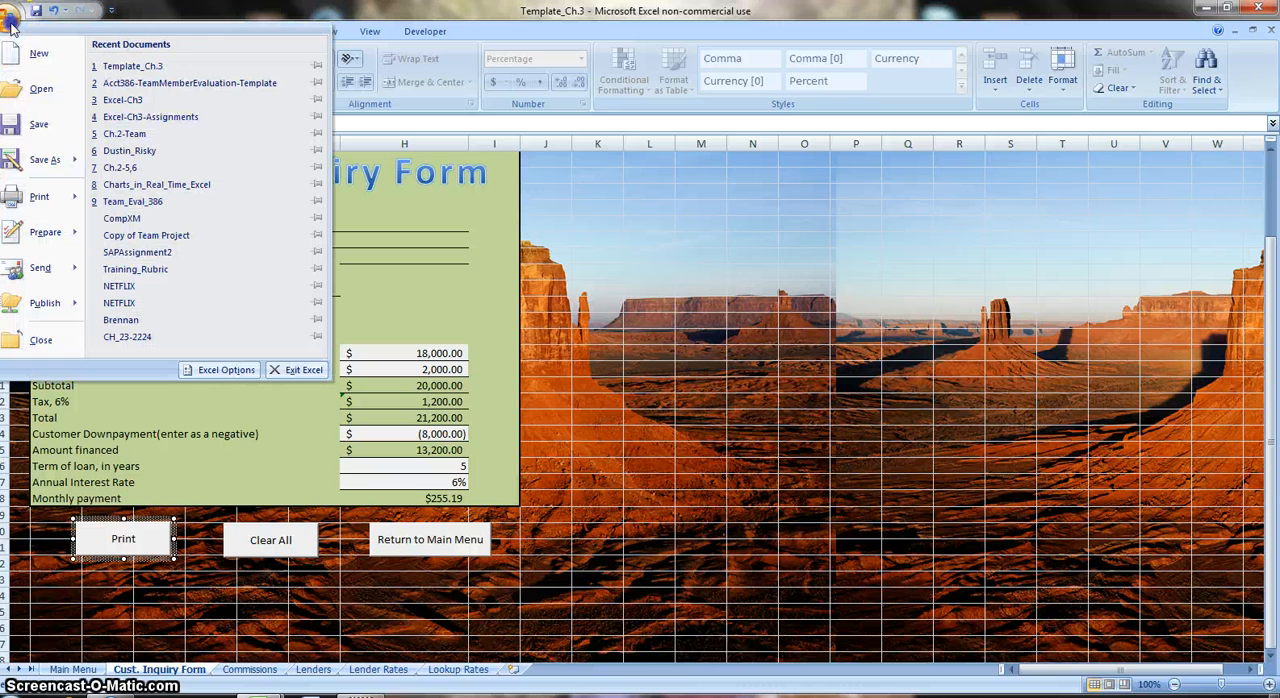
mouse_move(42, 178)
mouse_move(42, 202)
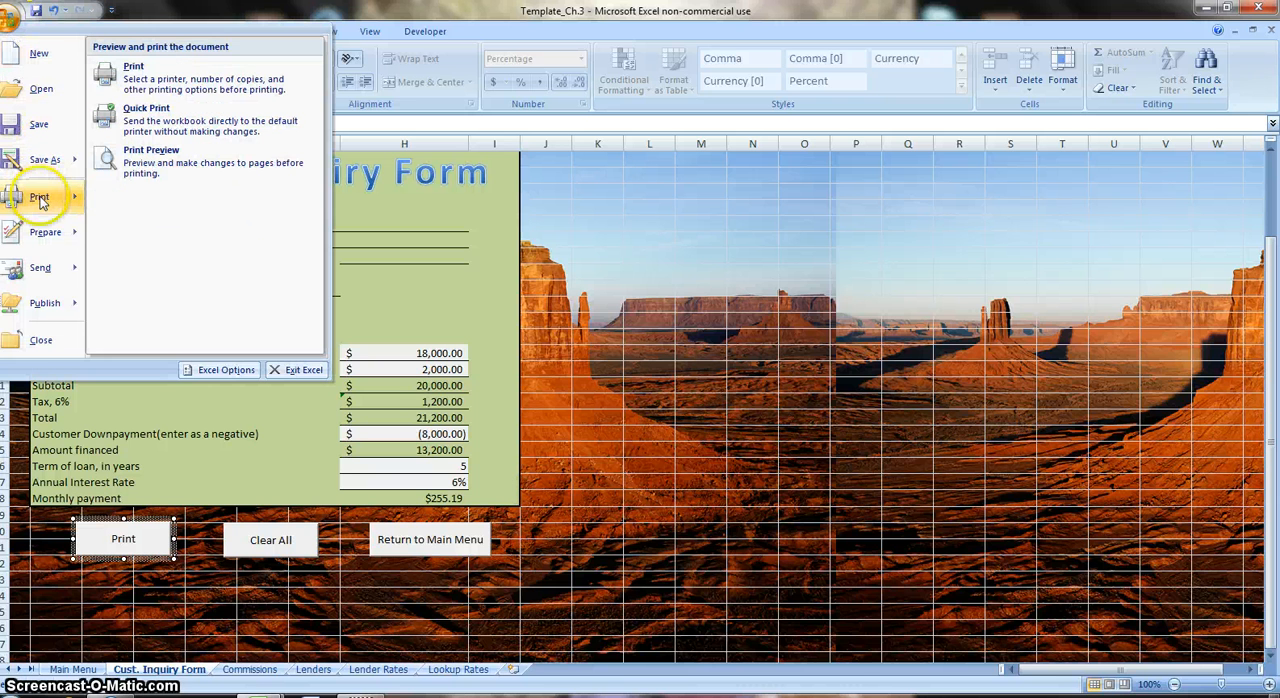
click(132, 76)
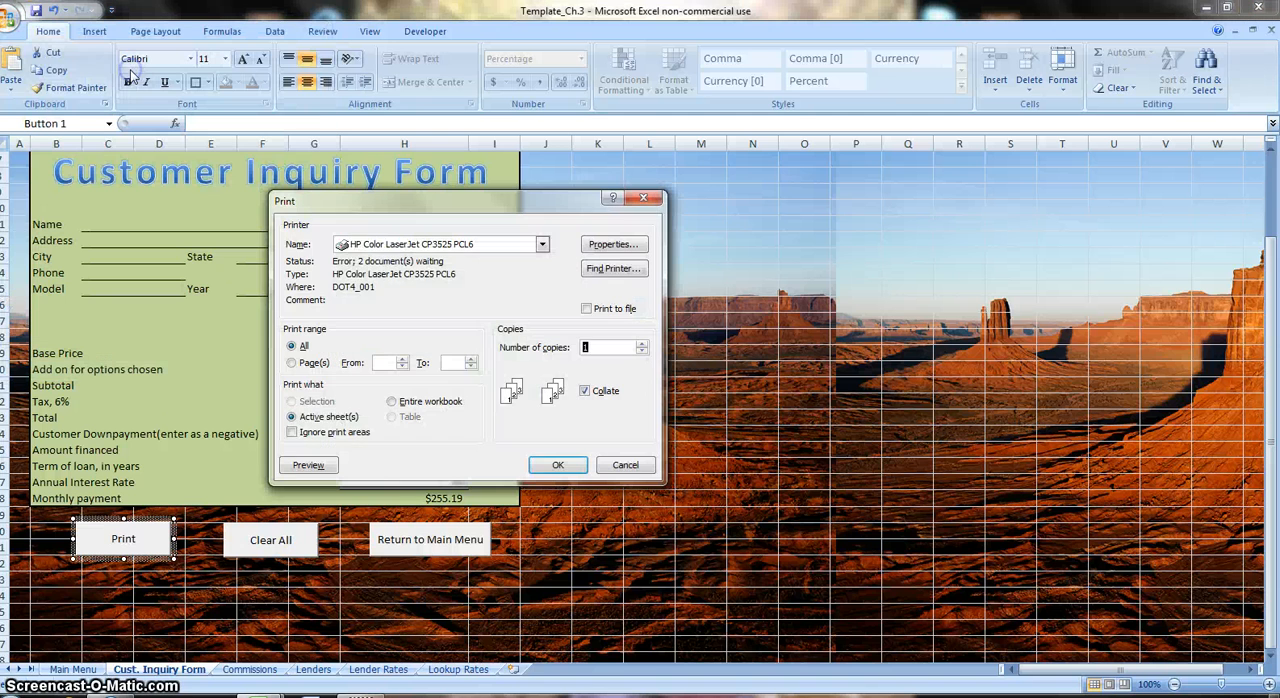
click(551, 462)
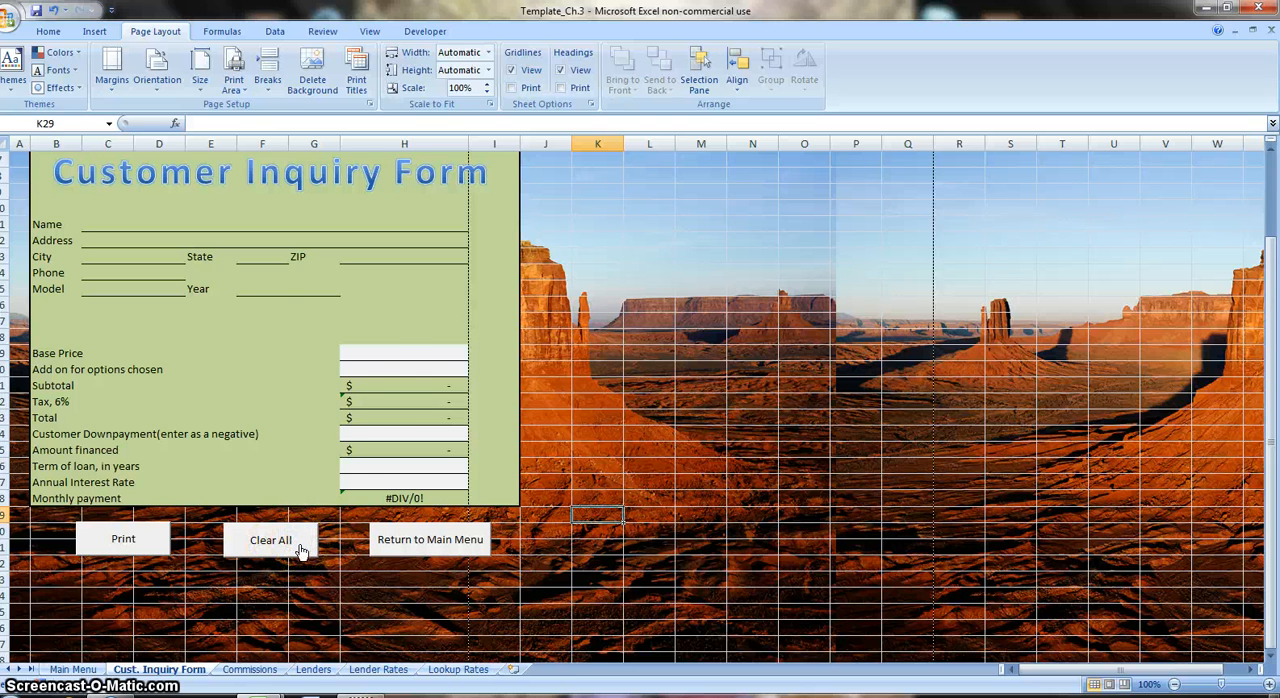
Examine the form's input cells H19, H20, H24, H26 and H27 and its Clear All and Return to Main Menu buttons.
click(396, 354)
click(392, 369)
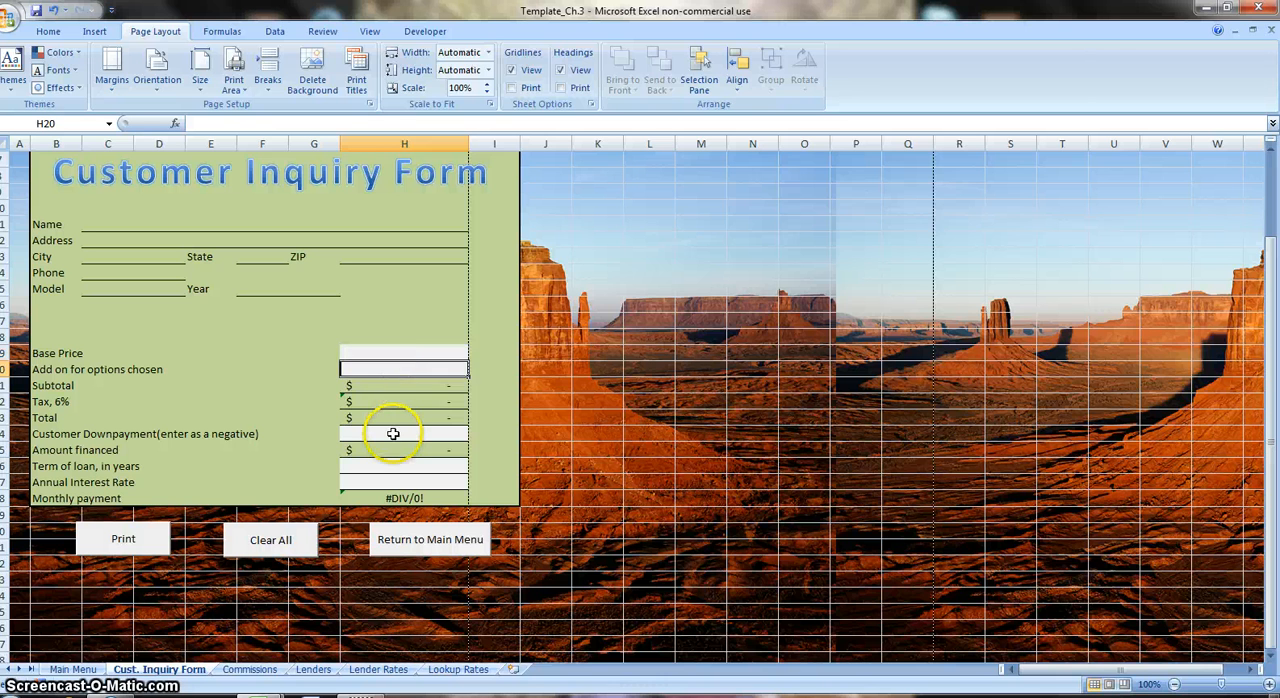
click(393, 433)
click(392, 465)
click(391, 481)
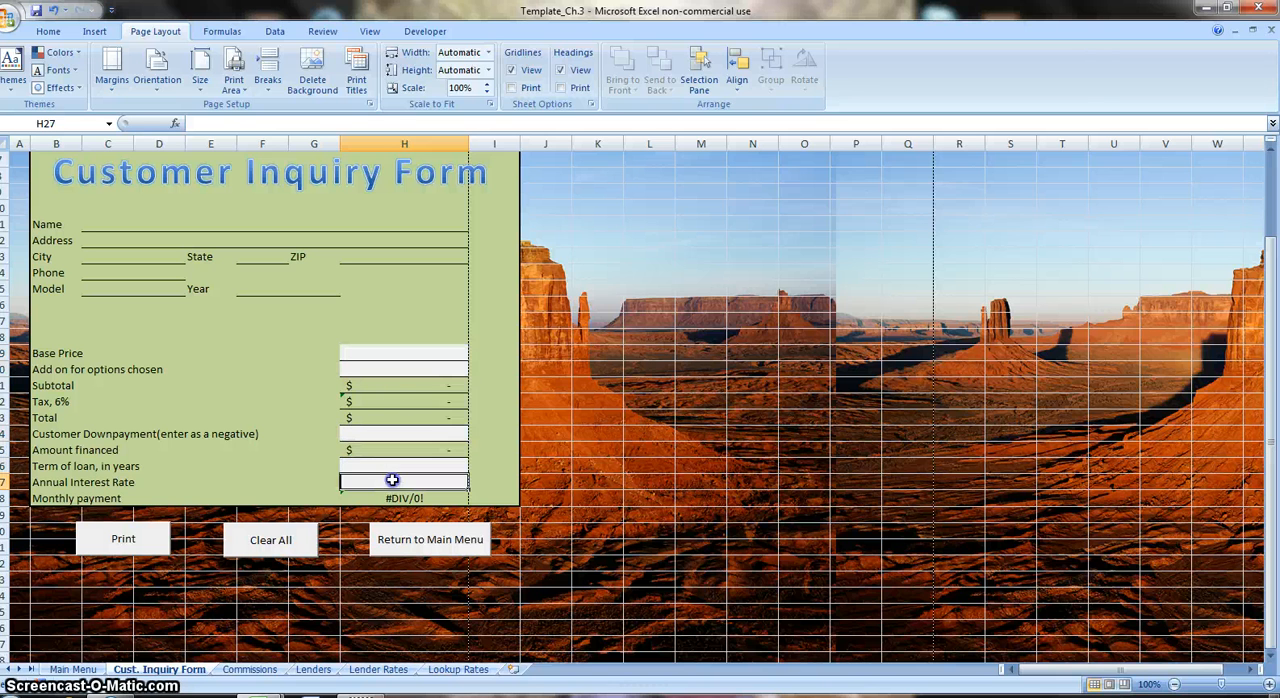
click(287, 549)
right_click(405, 557)
click(399, 557)
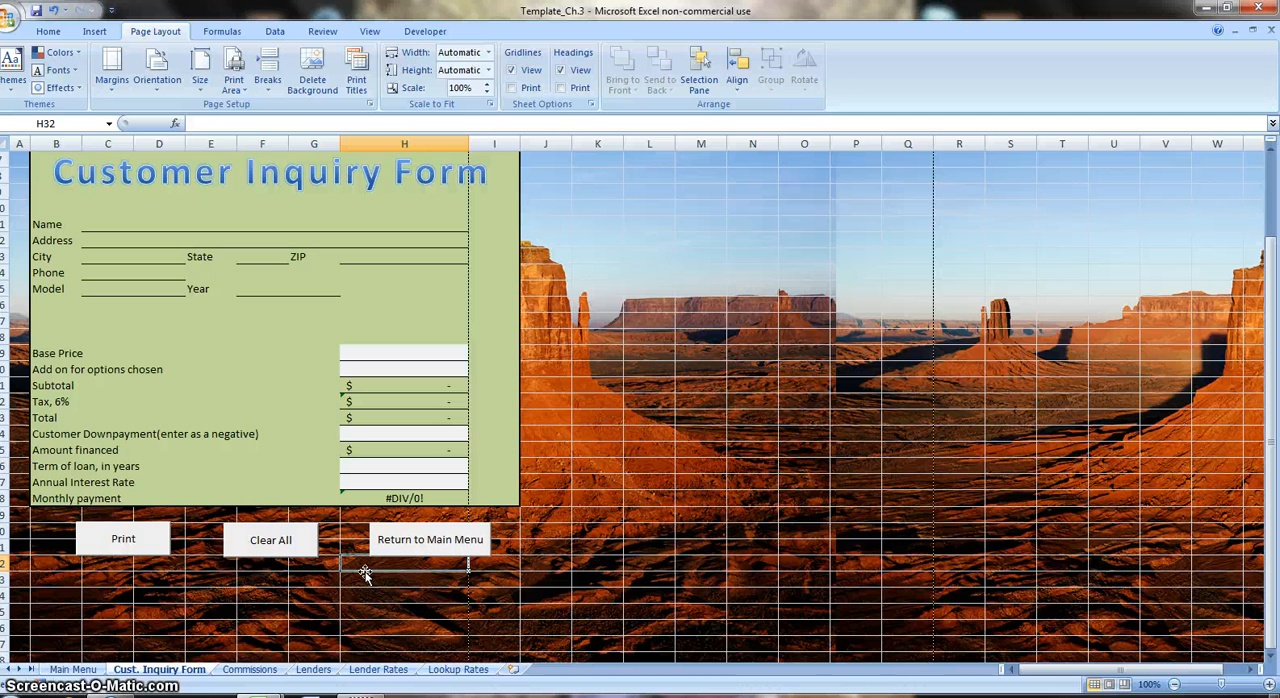
Hide the worksheet gridlines on the Cust. Inquiry Form sheet.
click(74, 670)
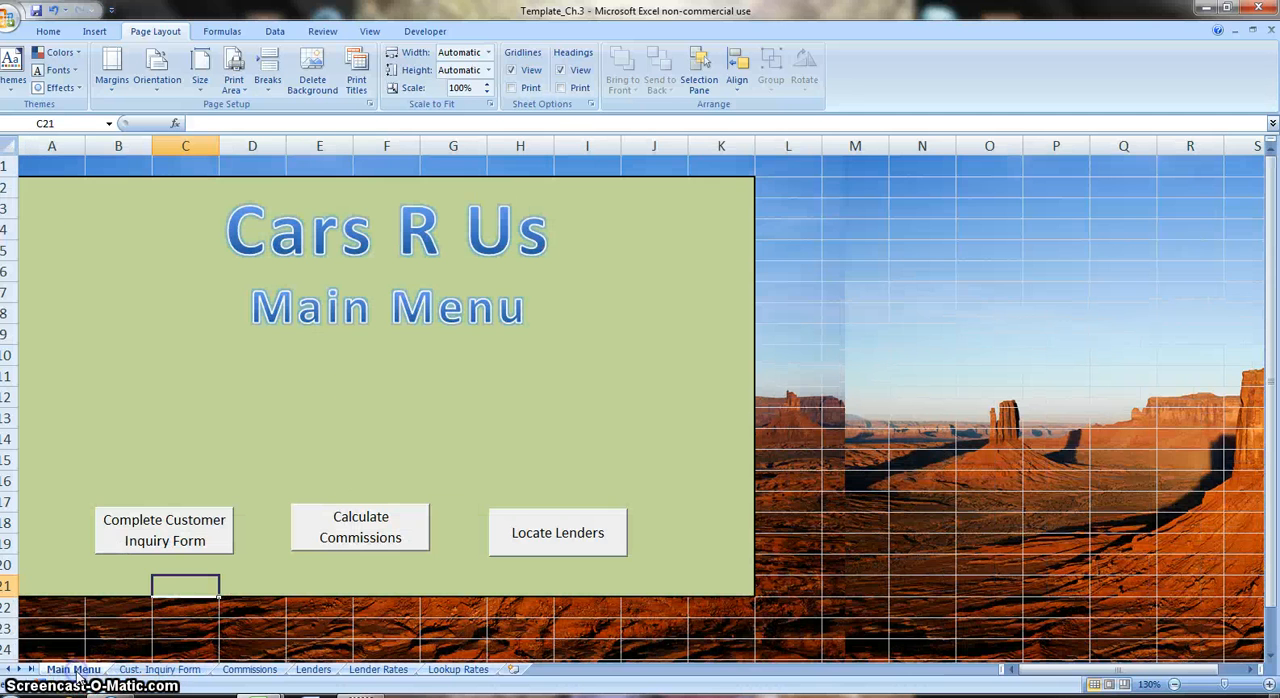
click(165, 668)
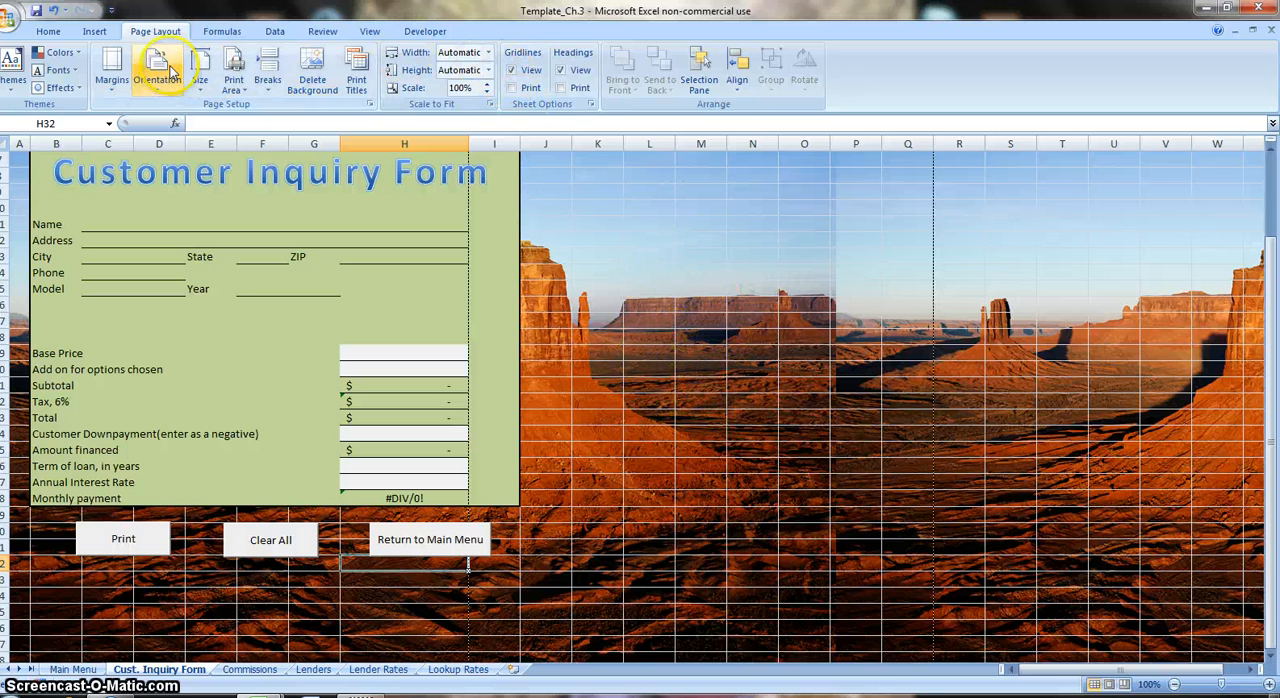
click(512, 70)
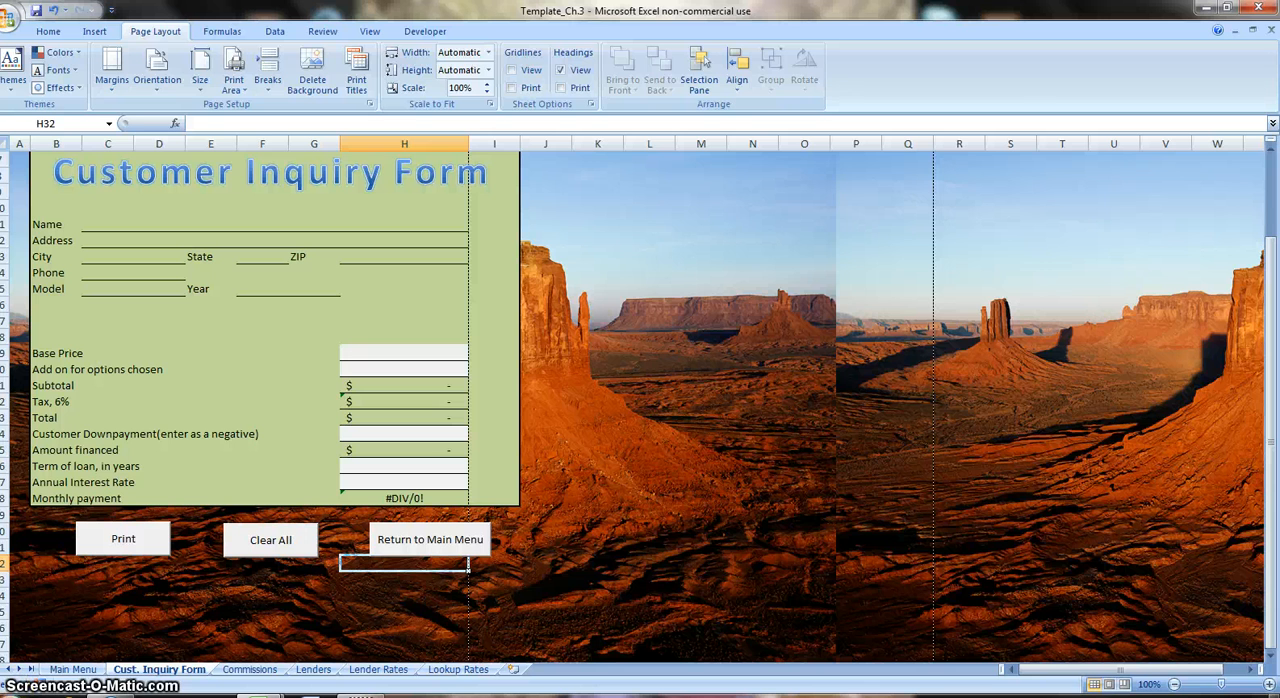
click(159, 417)
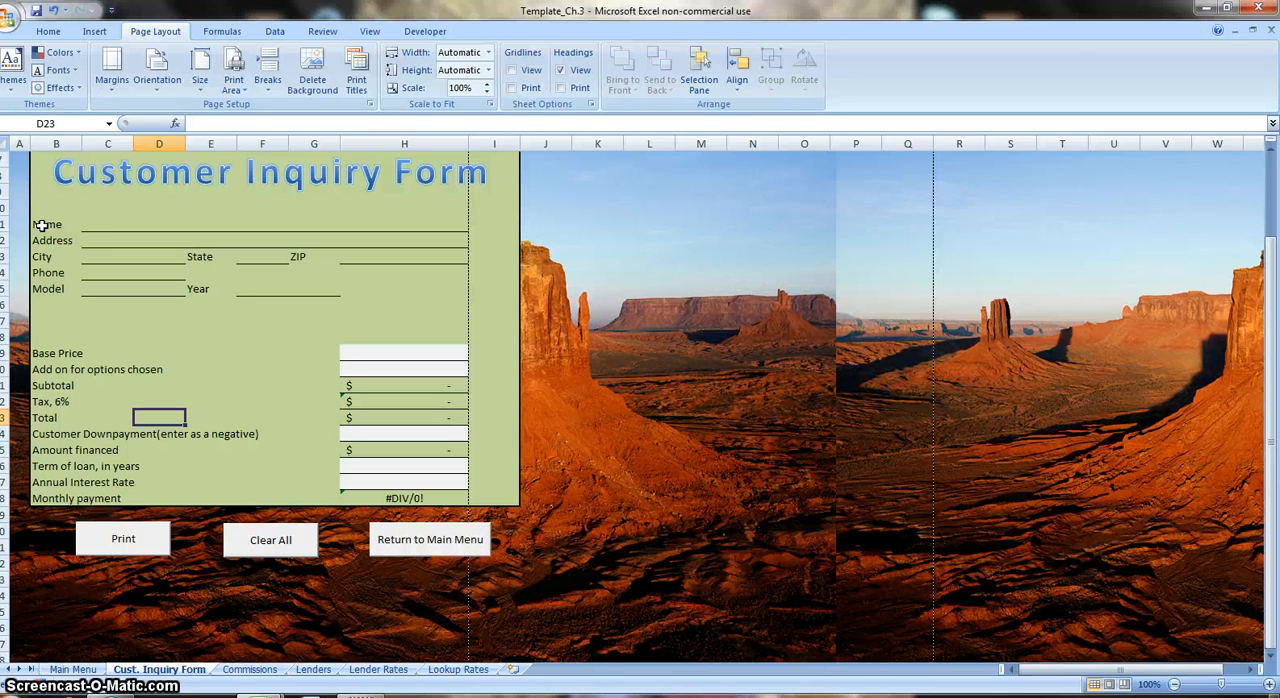
Check the Locked protection setting of cells B11:I20 on the Customer Inquiry Form.
drag(41, 225, 482, 365)
right_click(294, 301)
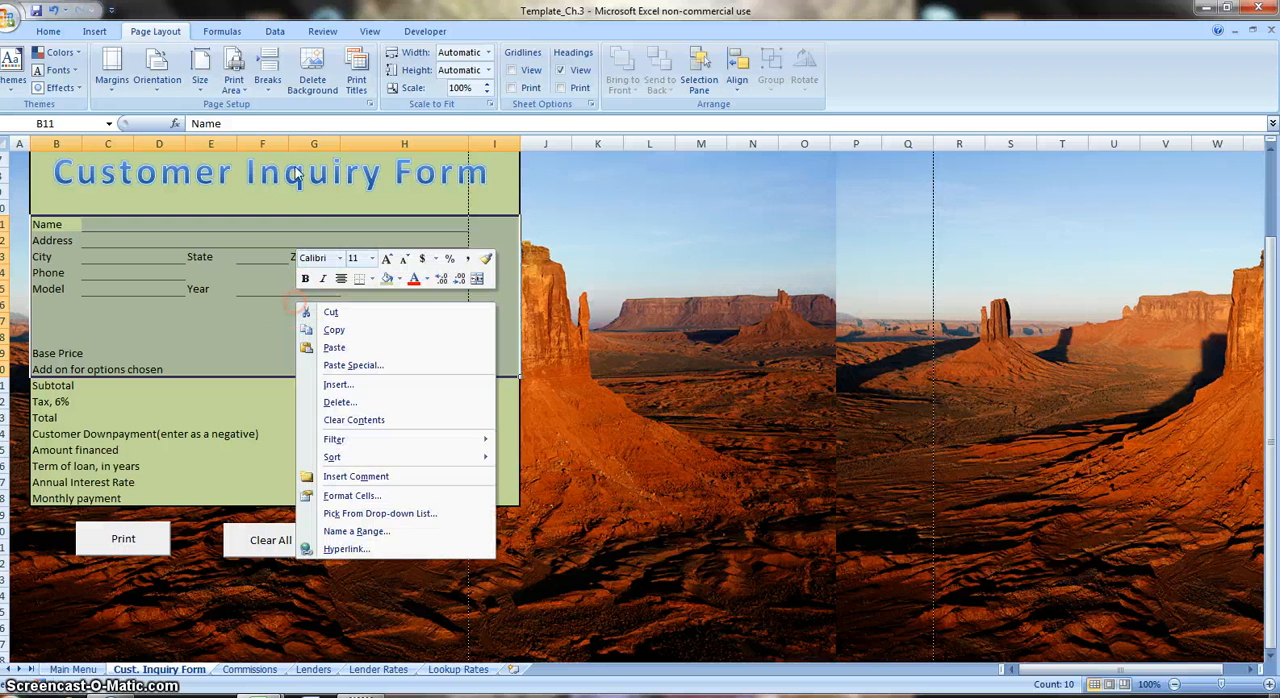
click(370, 495)
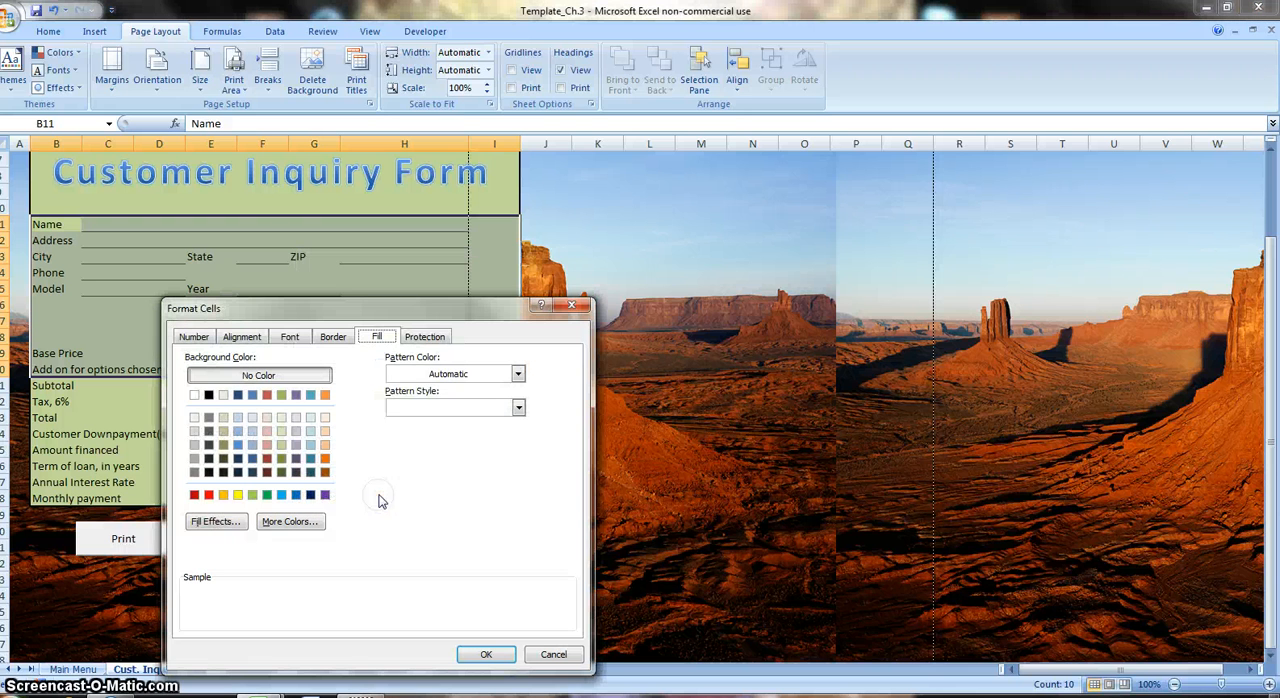
click(424, 337)
click(183, 358)
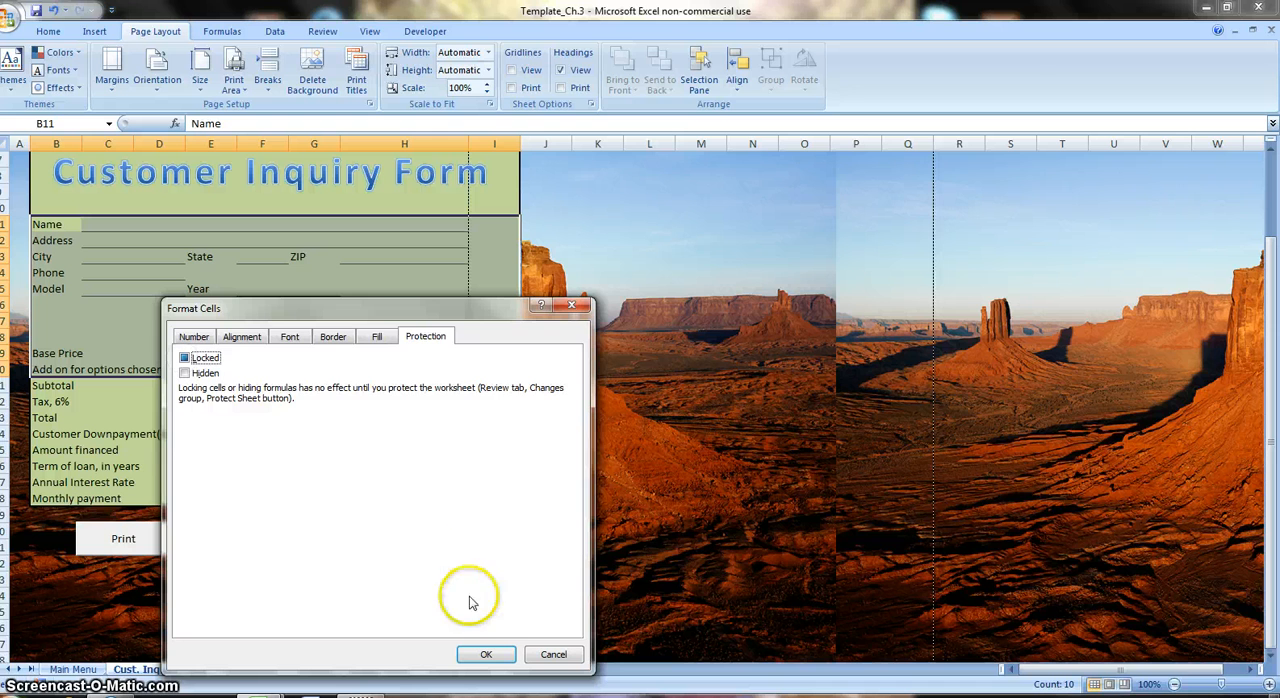
click(487, 655)
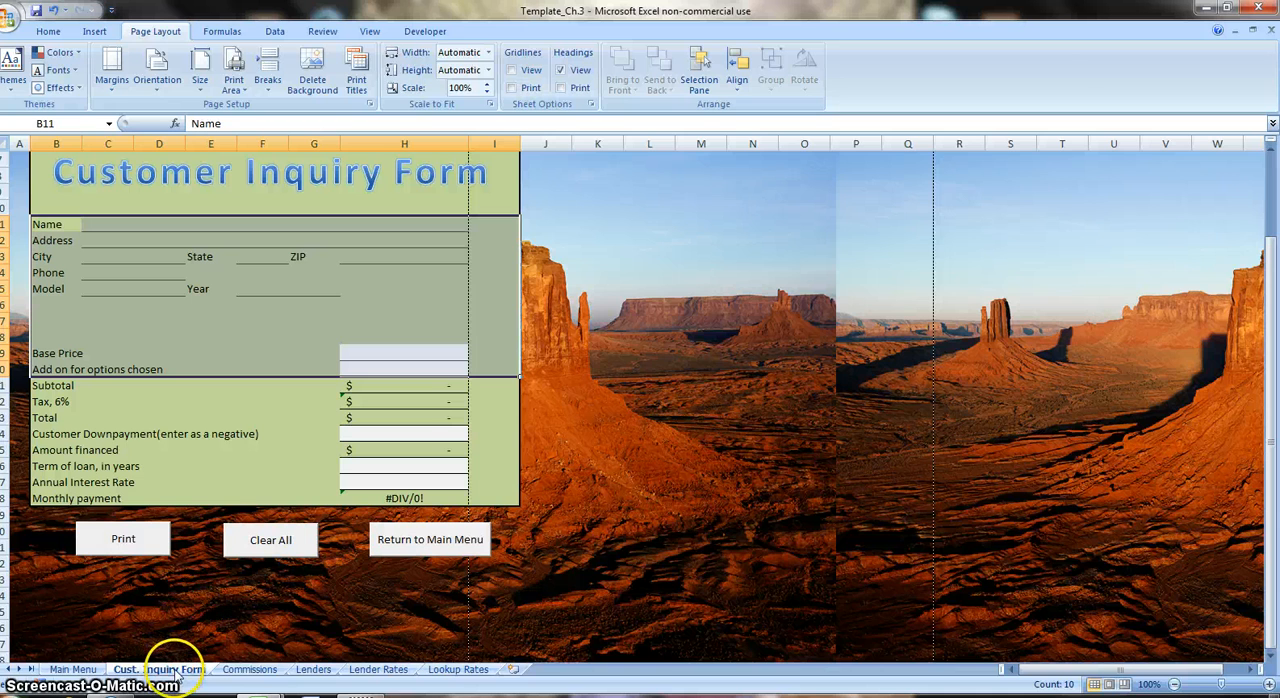
click(230, 670)
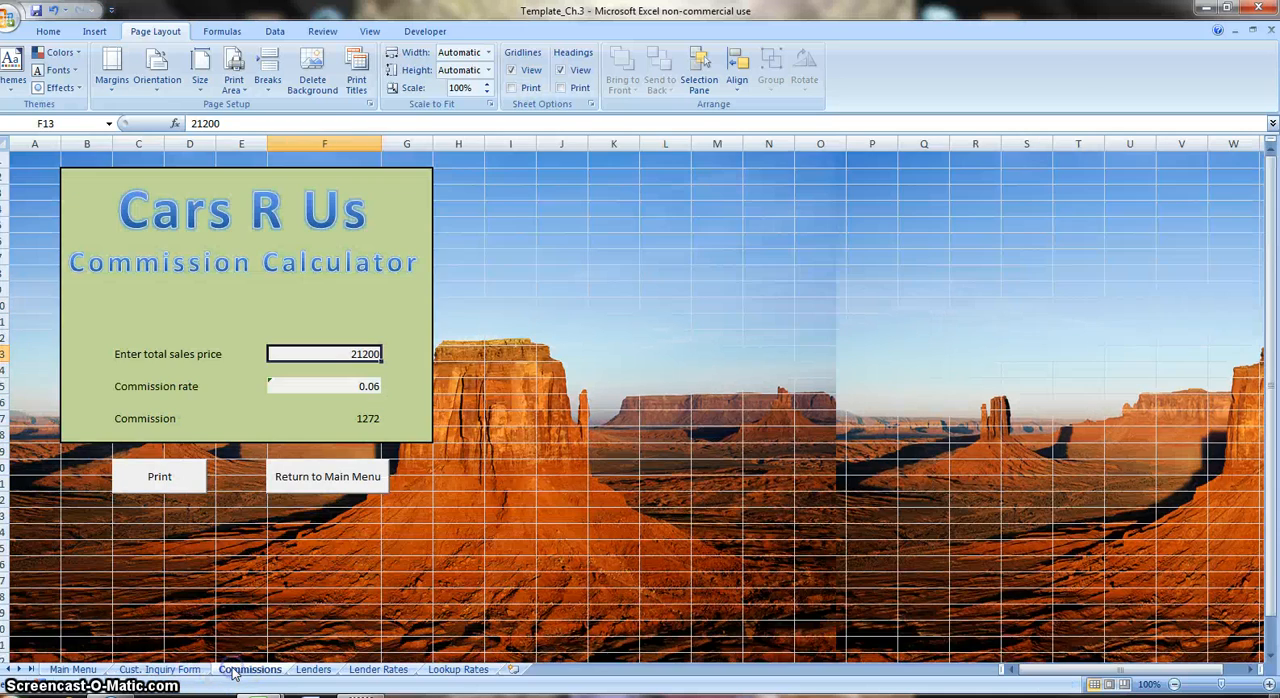
click(160, 670)
click(74, 669)
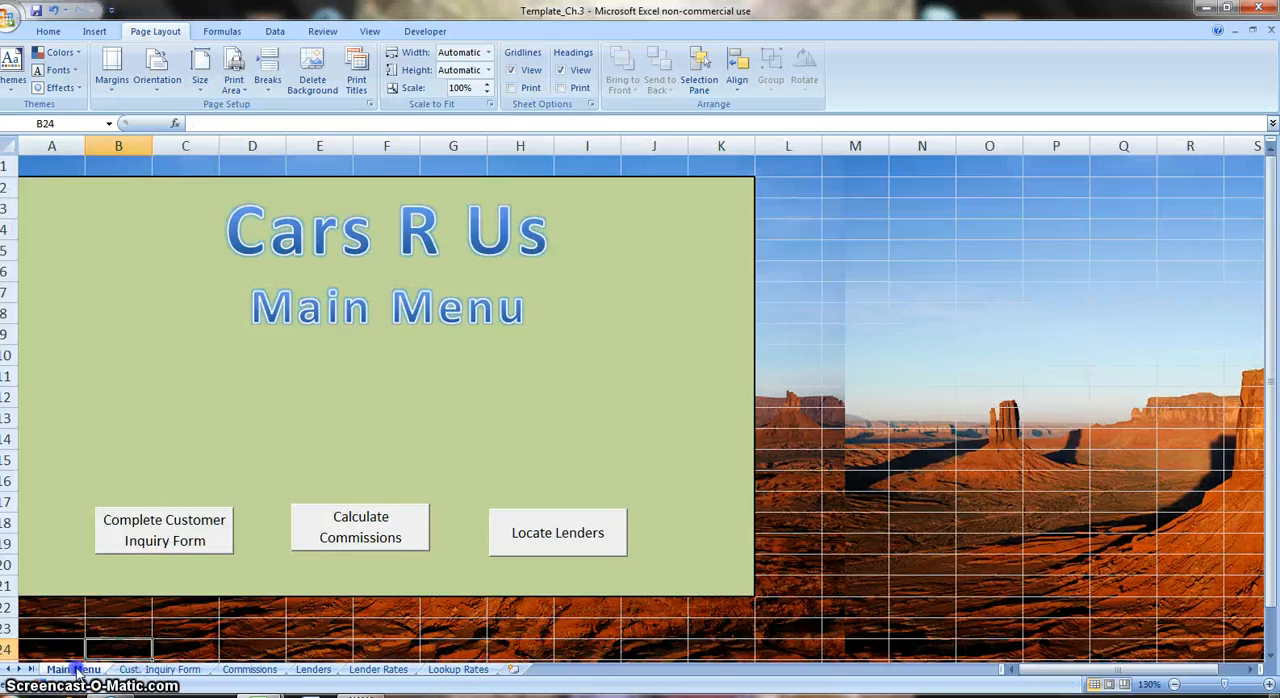
click(130, 670)
click(243, 671)
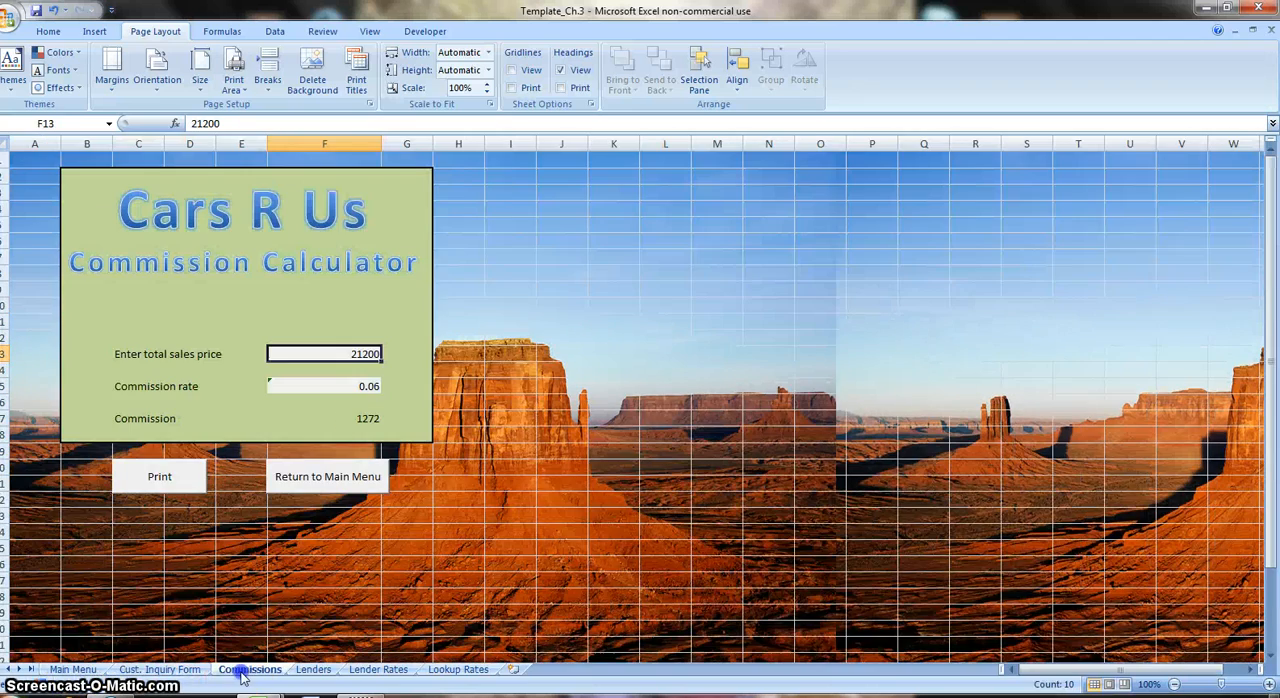
click(311, 670)
click(245, 670)
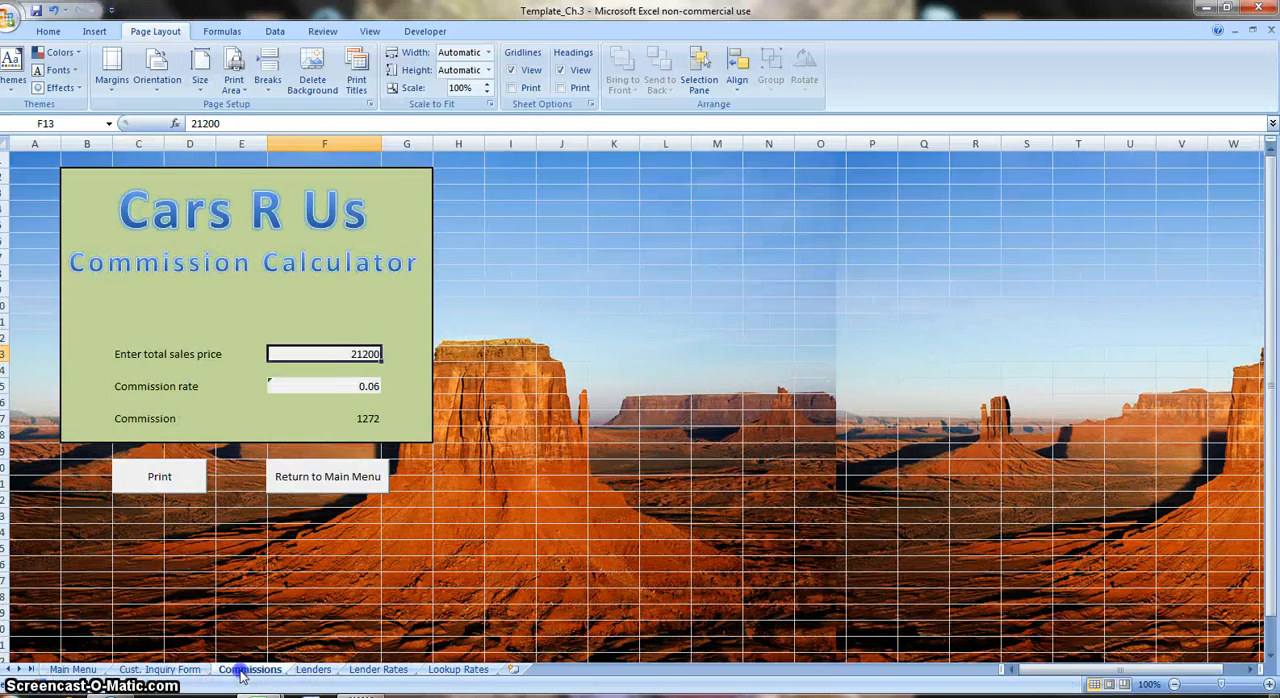
Review the sheet protection options for the Cust. Inquiry Form sheet without applying protection.
click(160, 670)
right_click(160, 670)
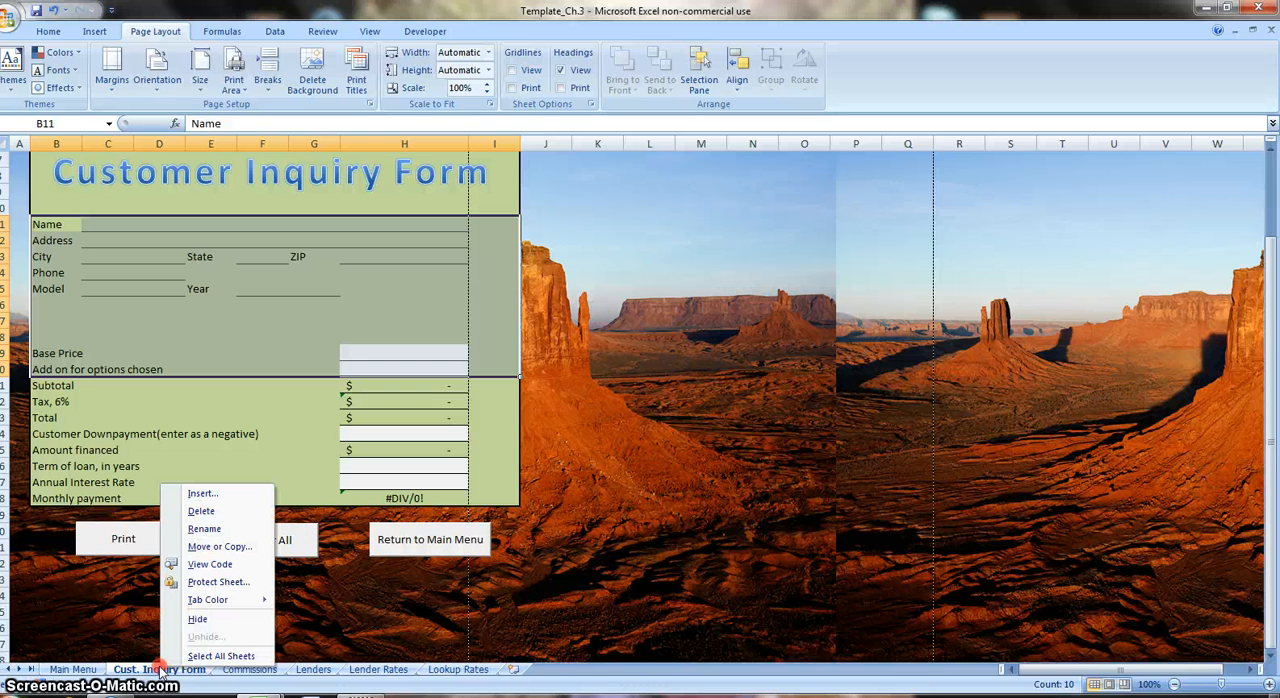
click(216, 583)
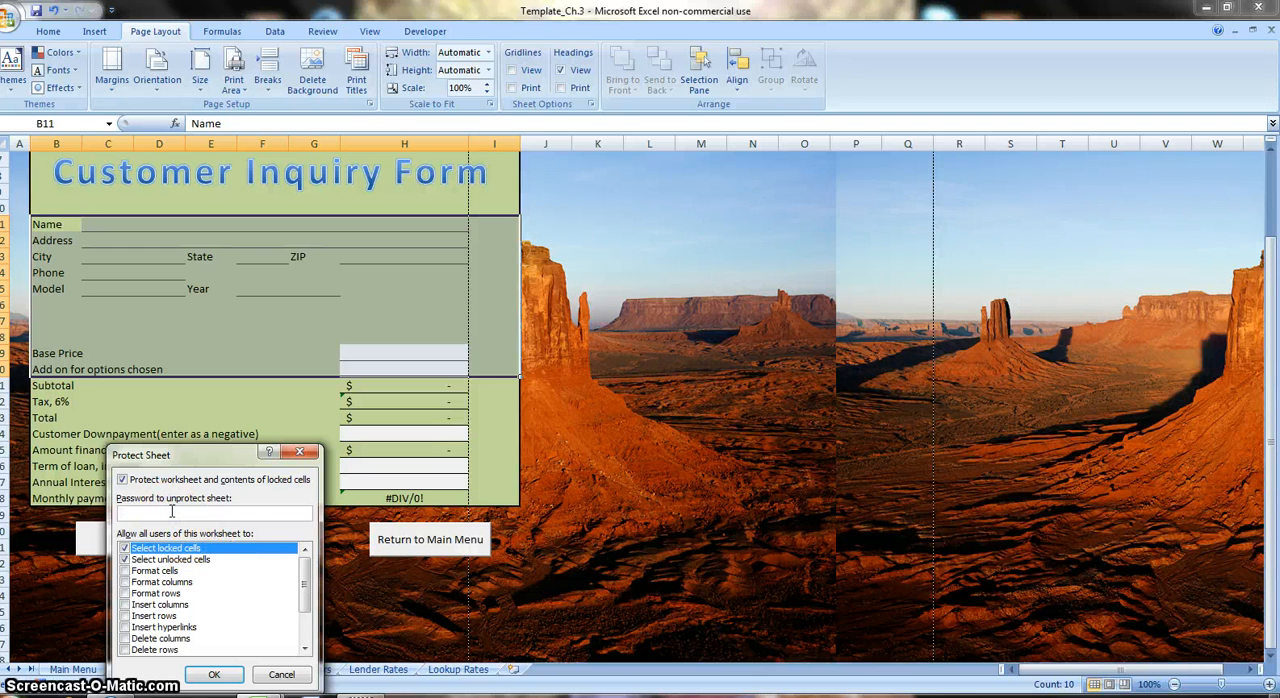
click(268, 678)
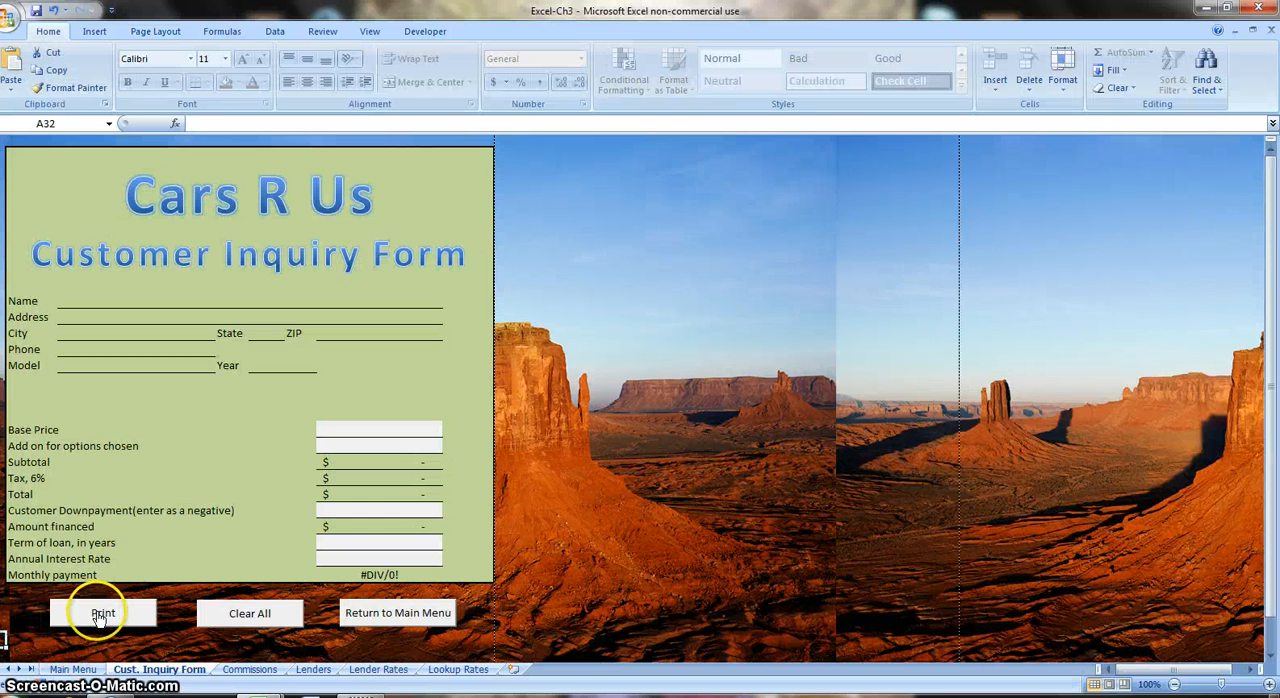
In the Excel-Ch3 workbook, test the Calculate Commissions and Locate Lenders buttons, going back each time with Return to Main Menu.
click(72, 669)
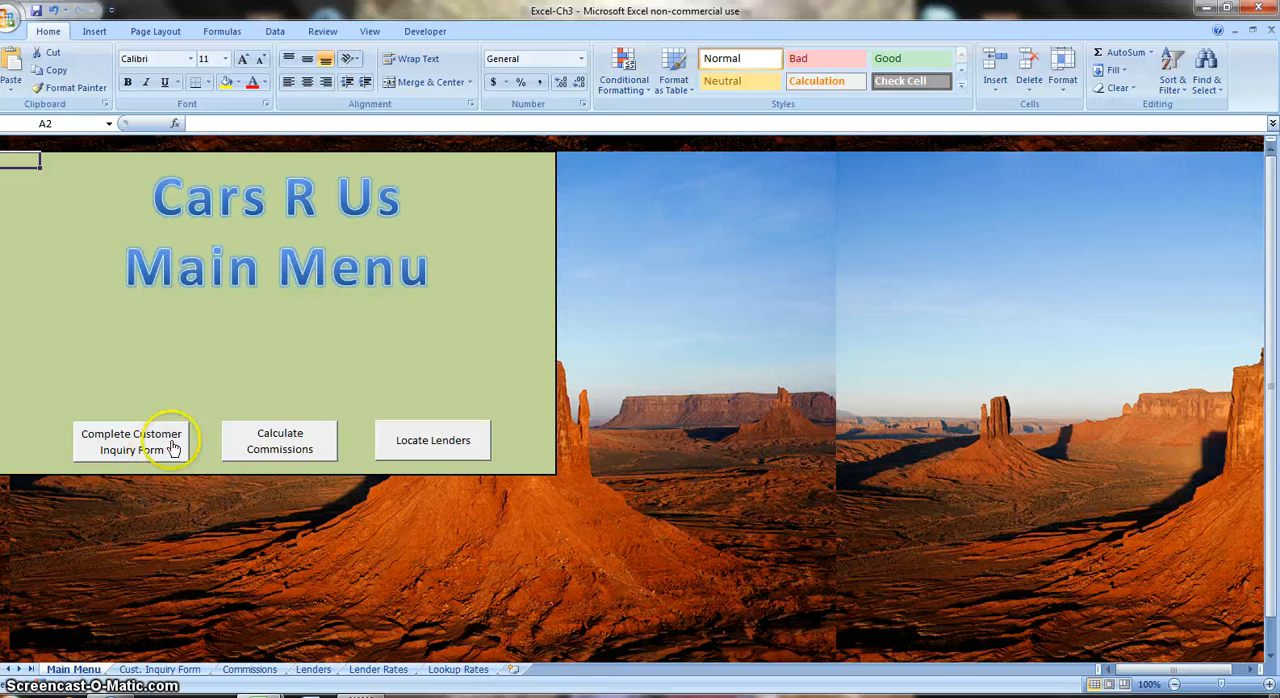
click(251, 437)
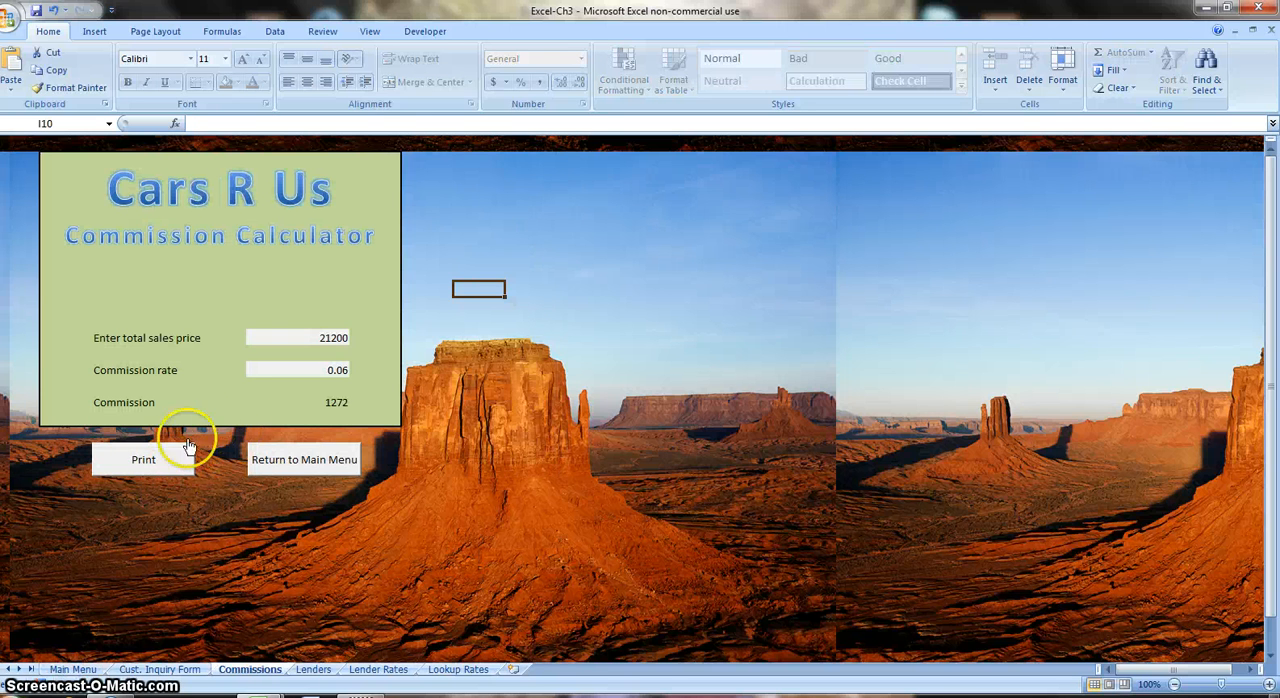
click(255, 458)
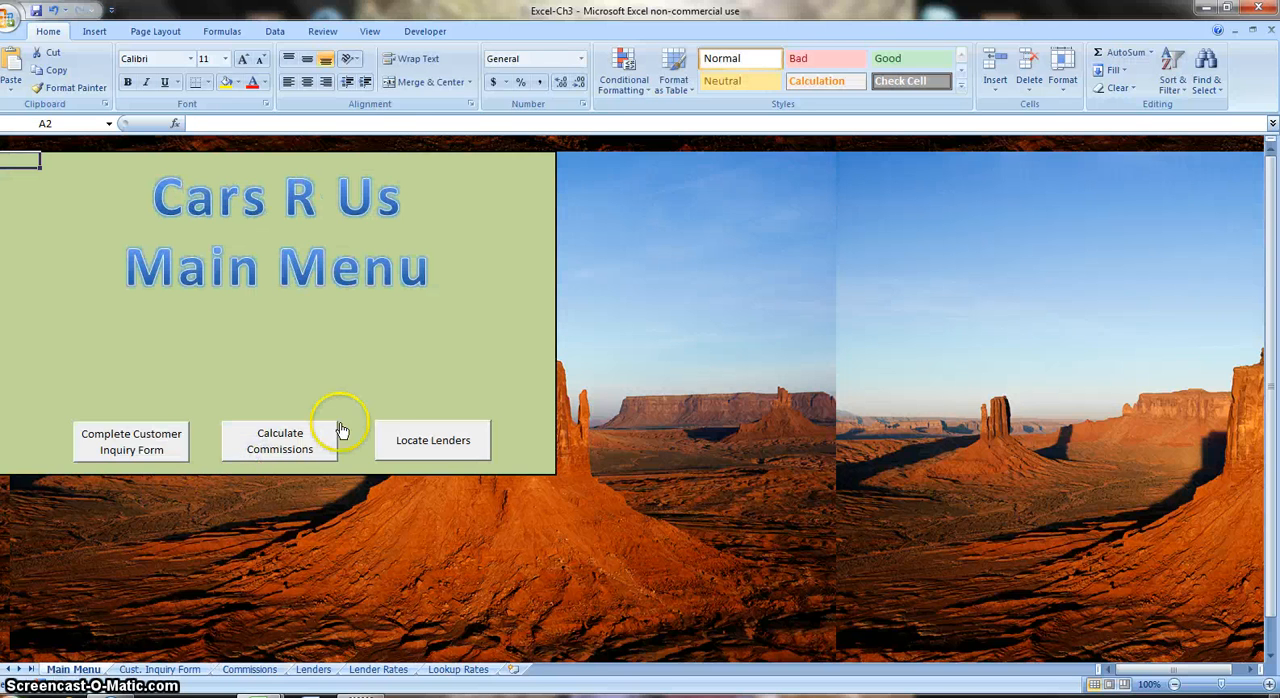
click(393, 438)
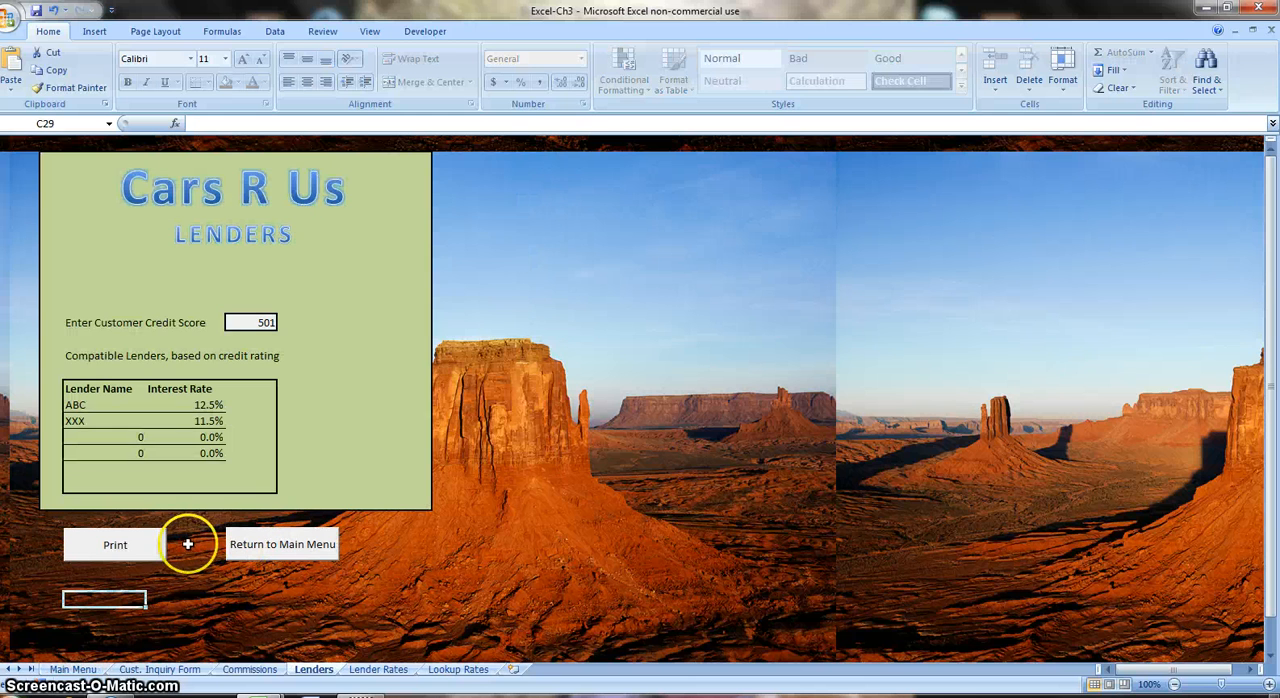
click(236, 547)
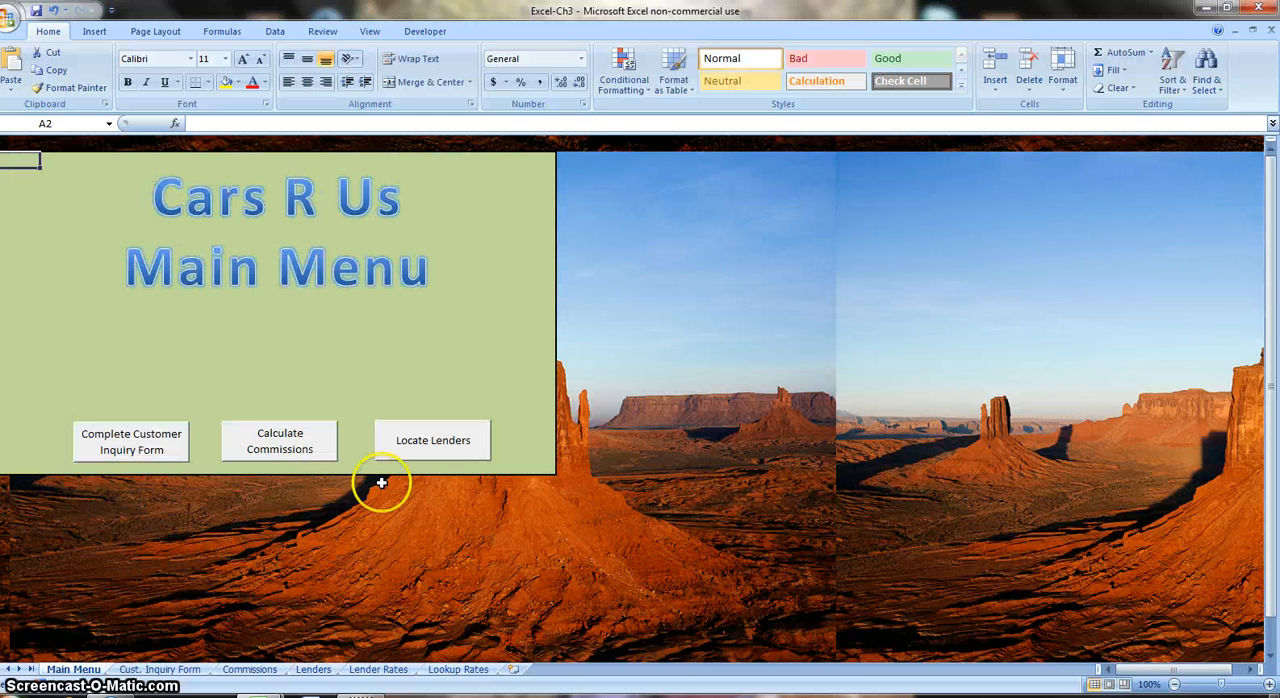